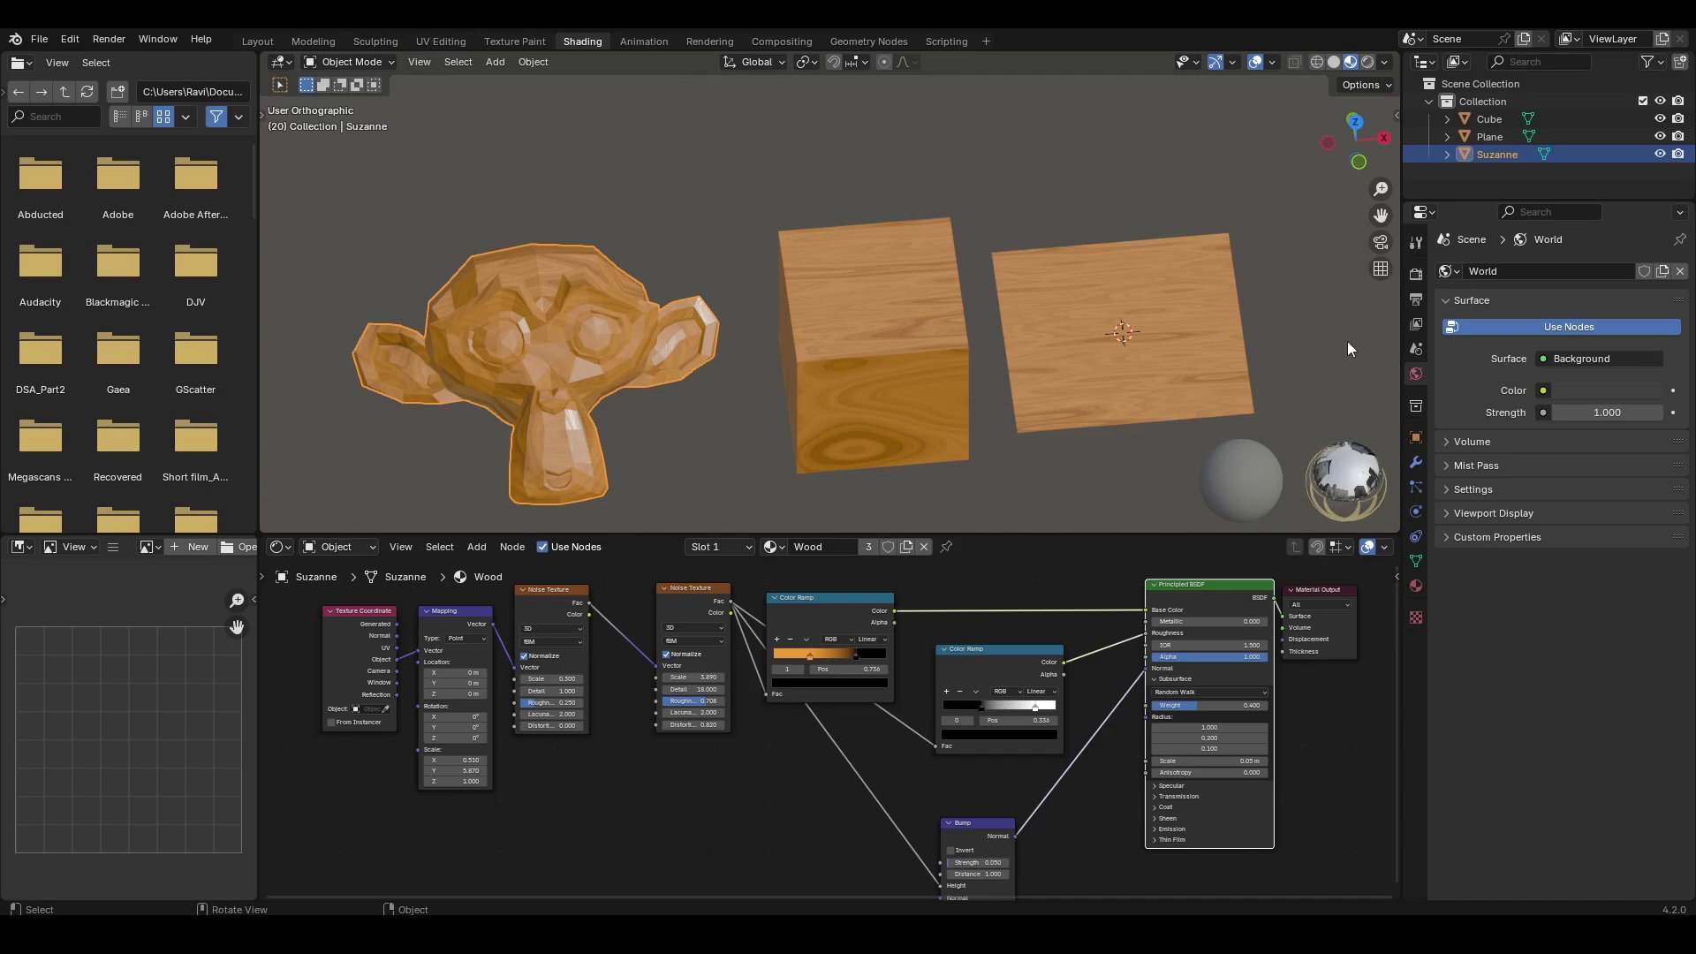
Add a mesh plane to the empty scene and switch to the Shading workspace
key(shift+a)
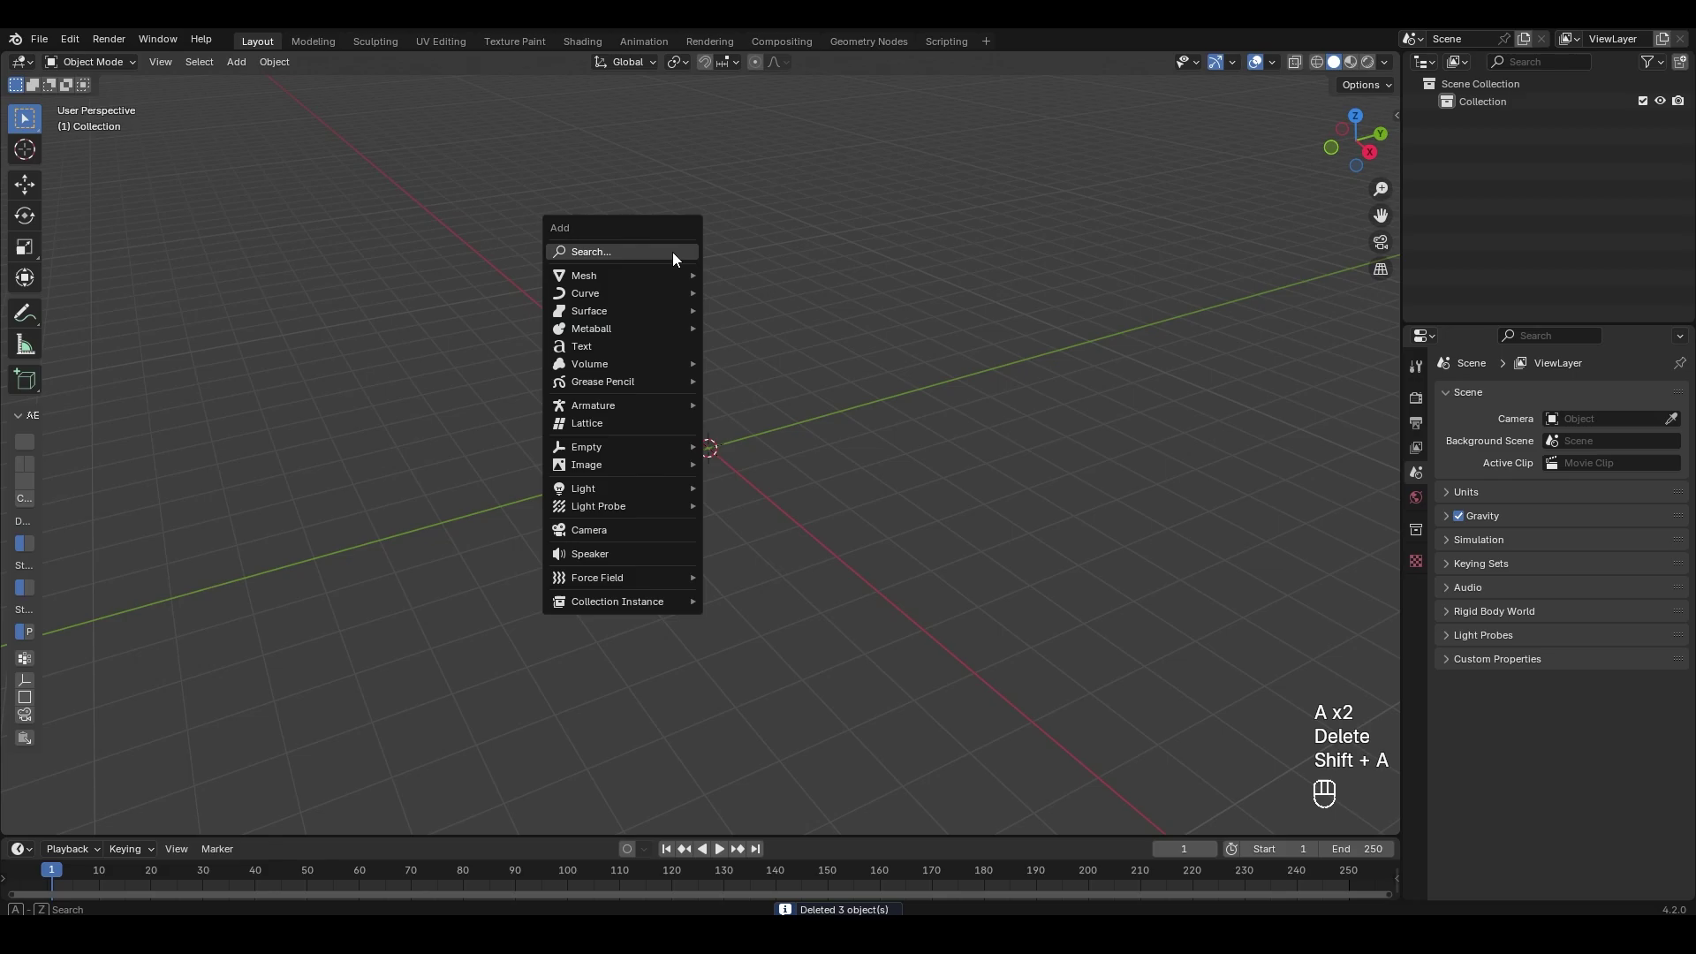
mouse_move(689, 269)
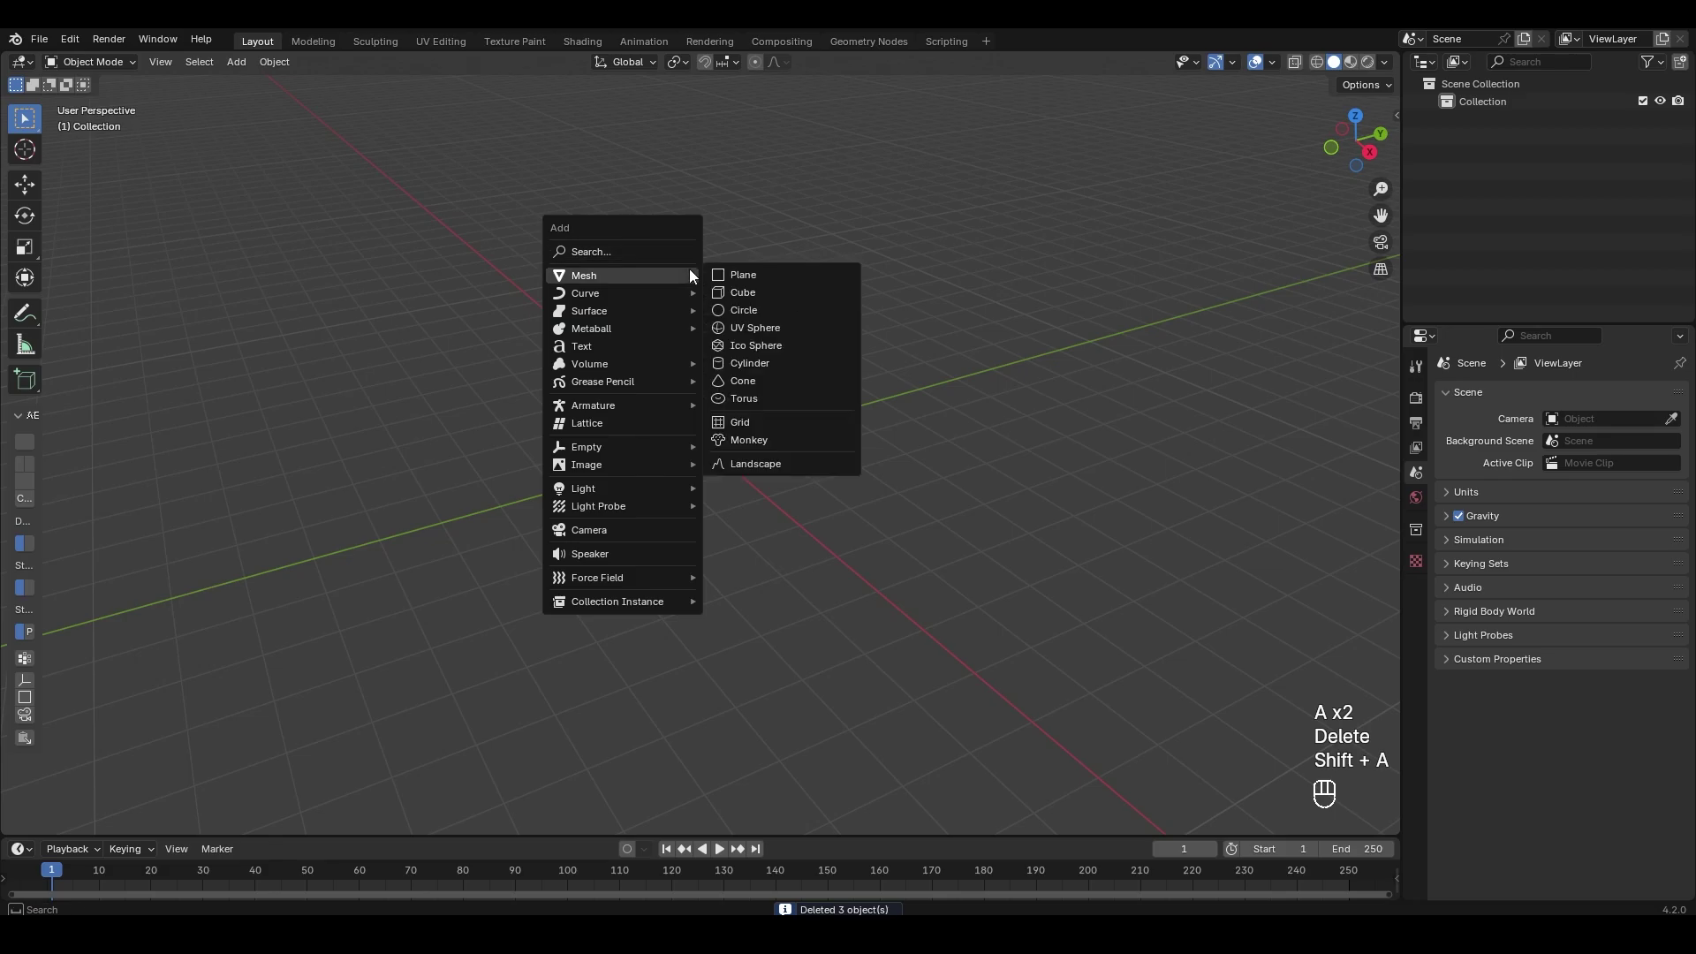
click(800, 274)
click(595, 41)
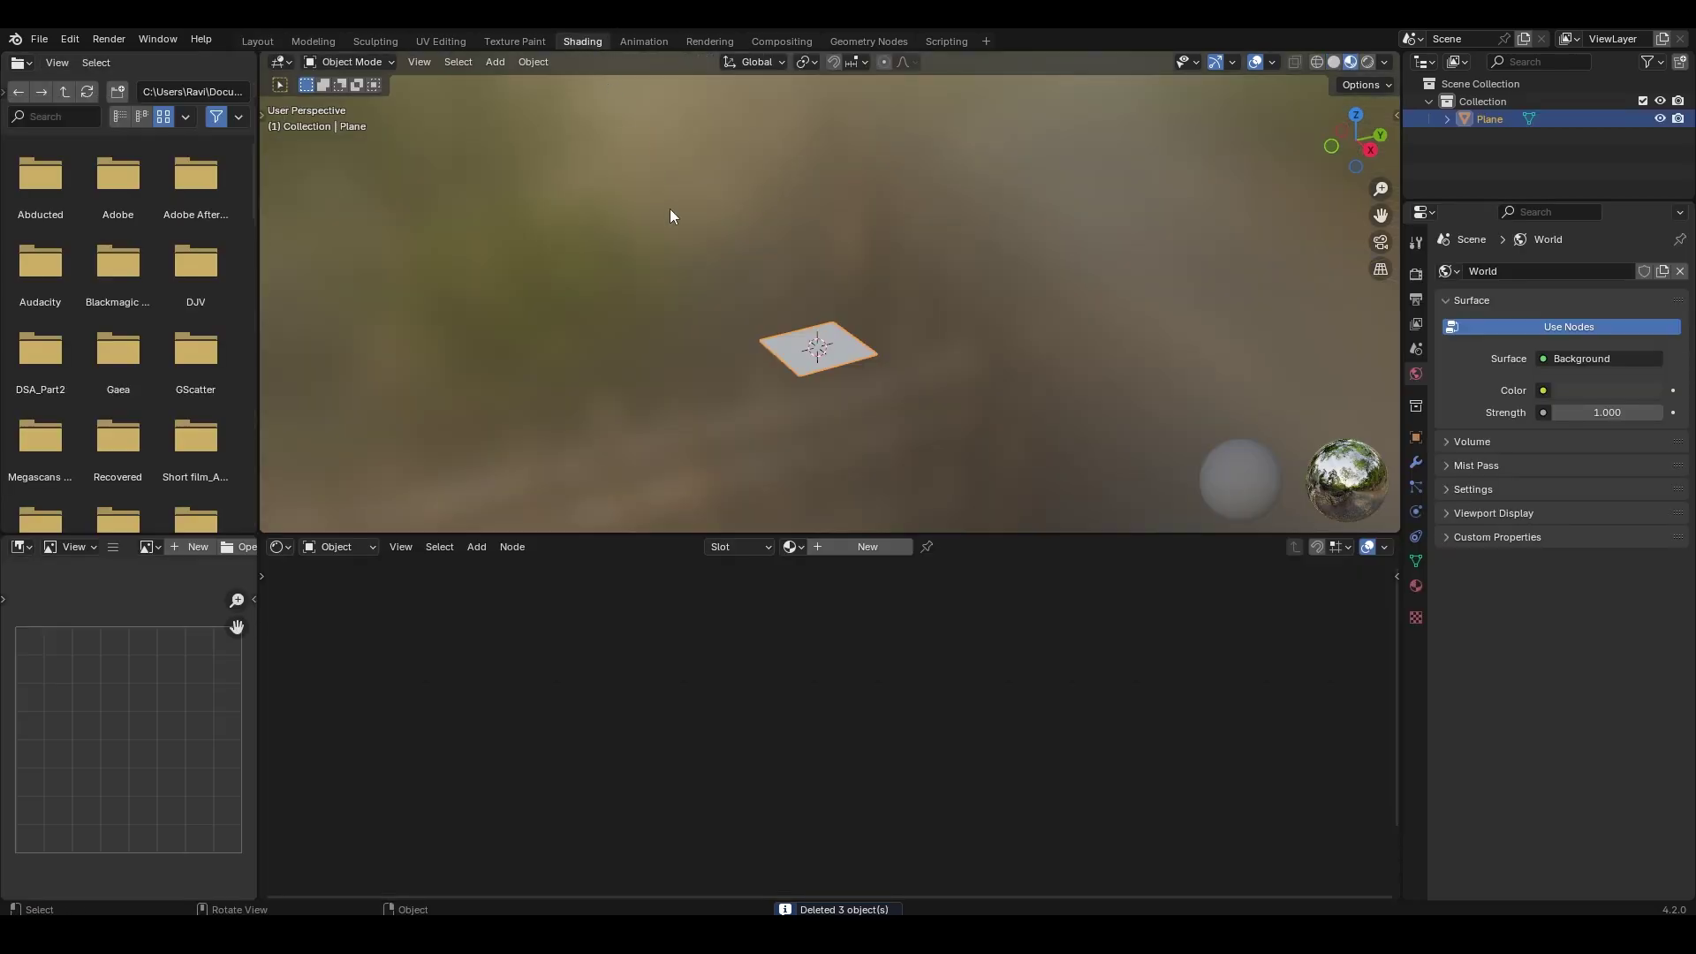
Scale the plane up uniformly to roughly four times its size in the top view
key(KP_7)
key(s)
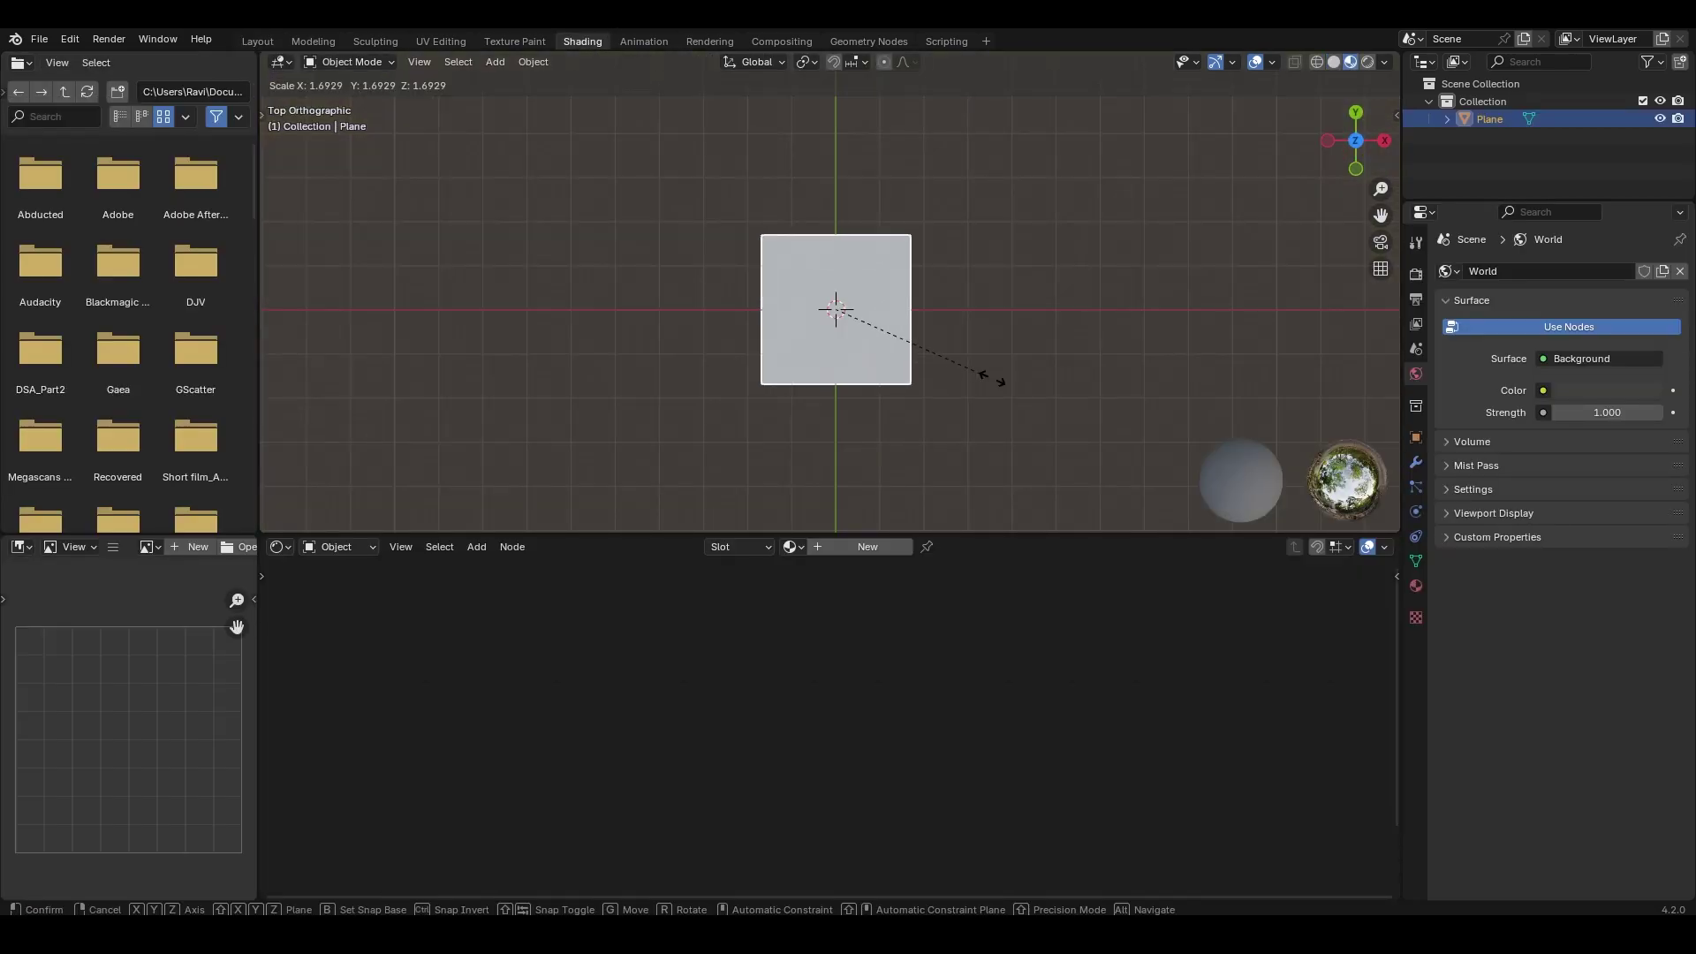
click(1199, 430)
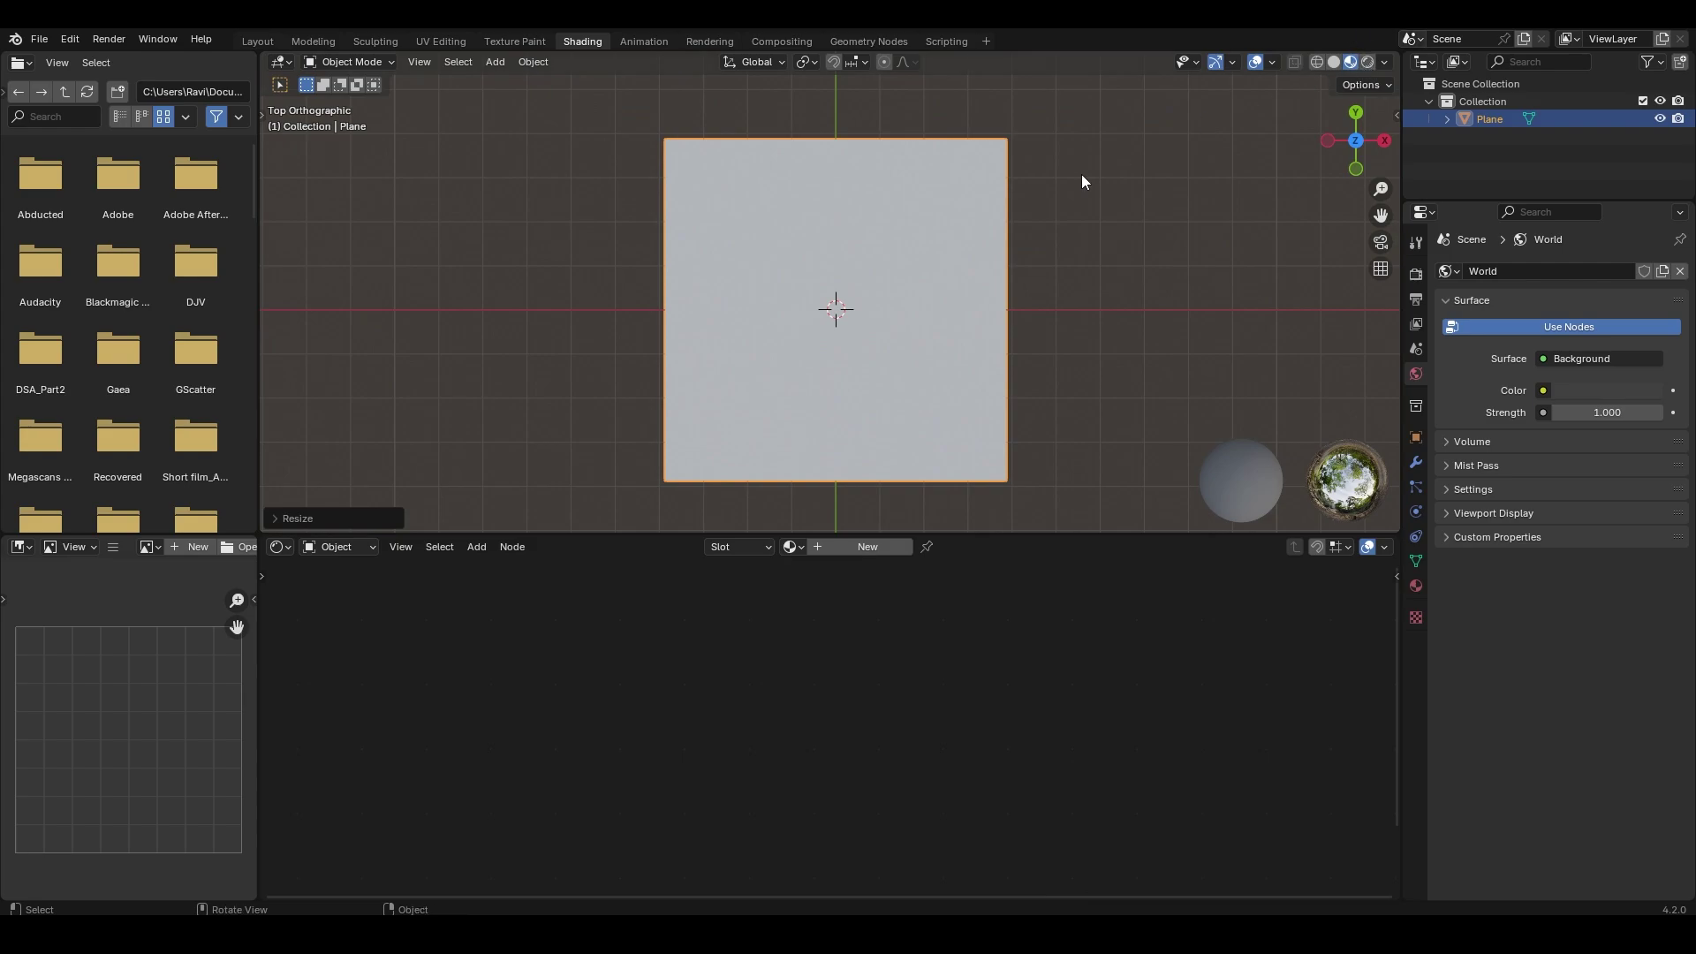
Change the viewport's preview lighting to the first environment in the HDRI selection
click(1383, 67)
click(1338, 210)
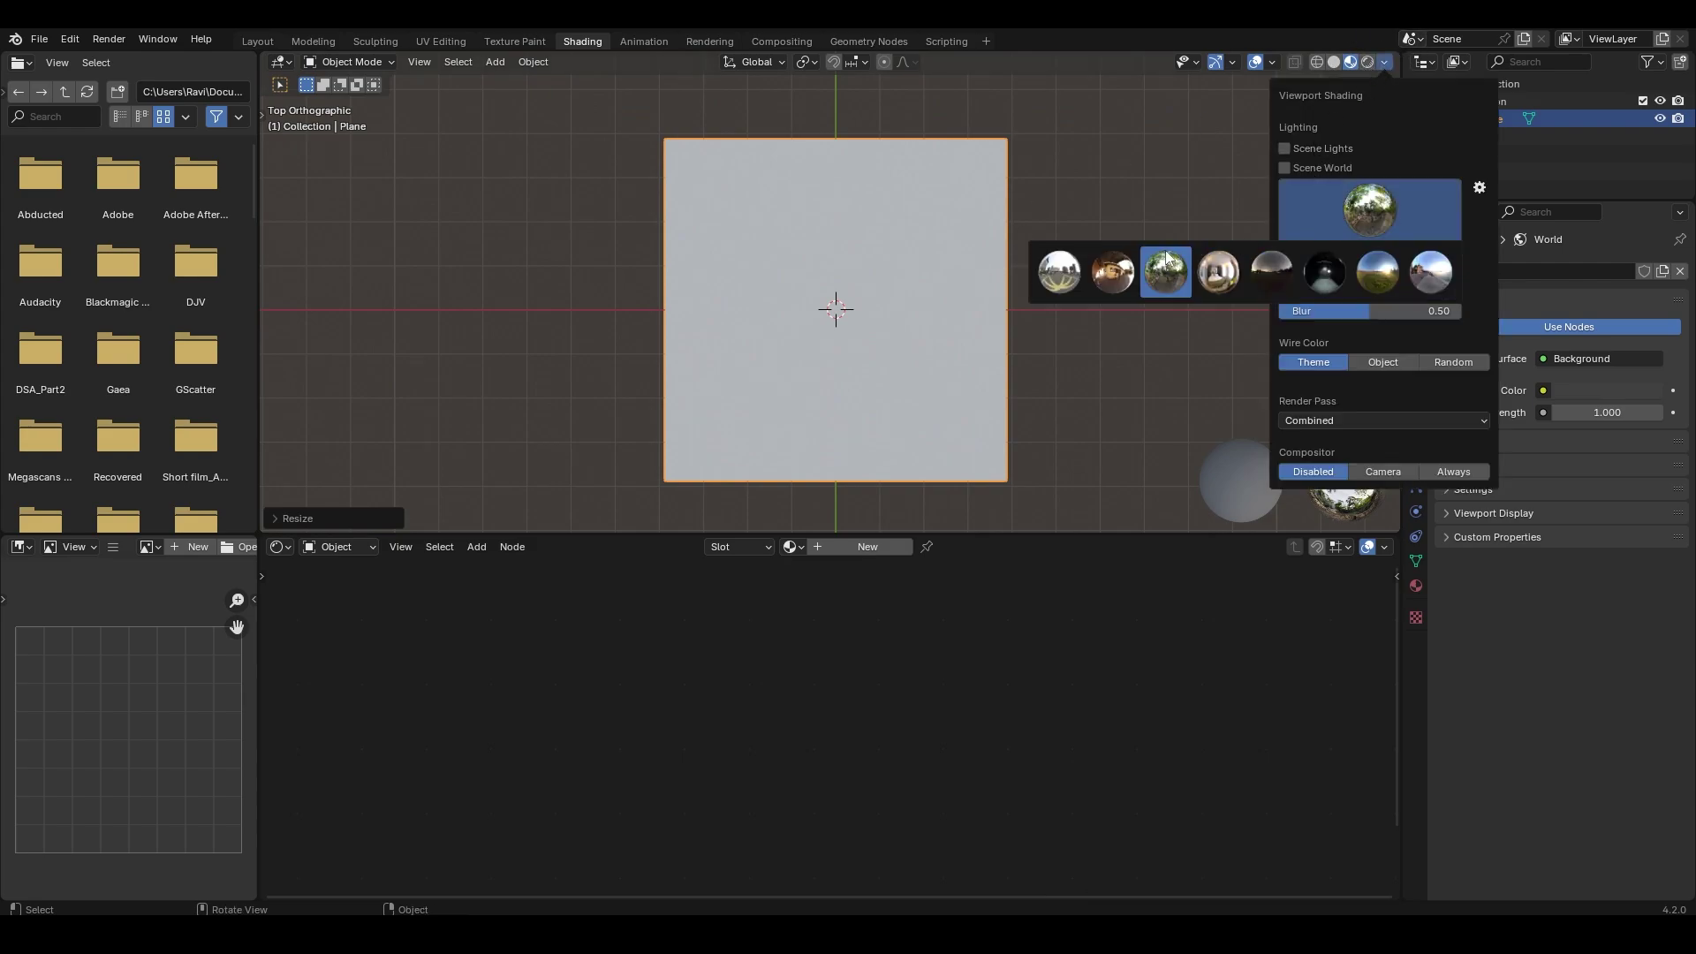
click(1067, 280)
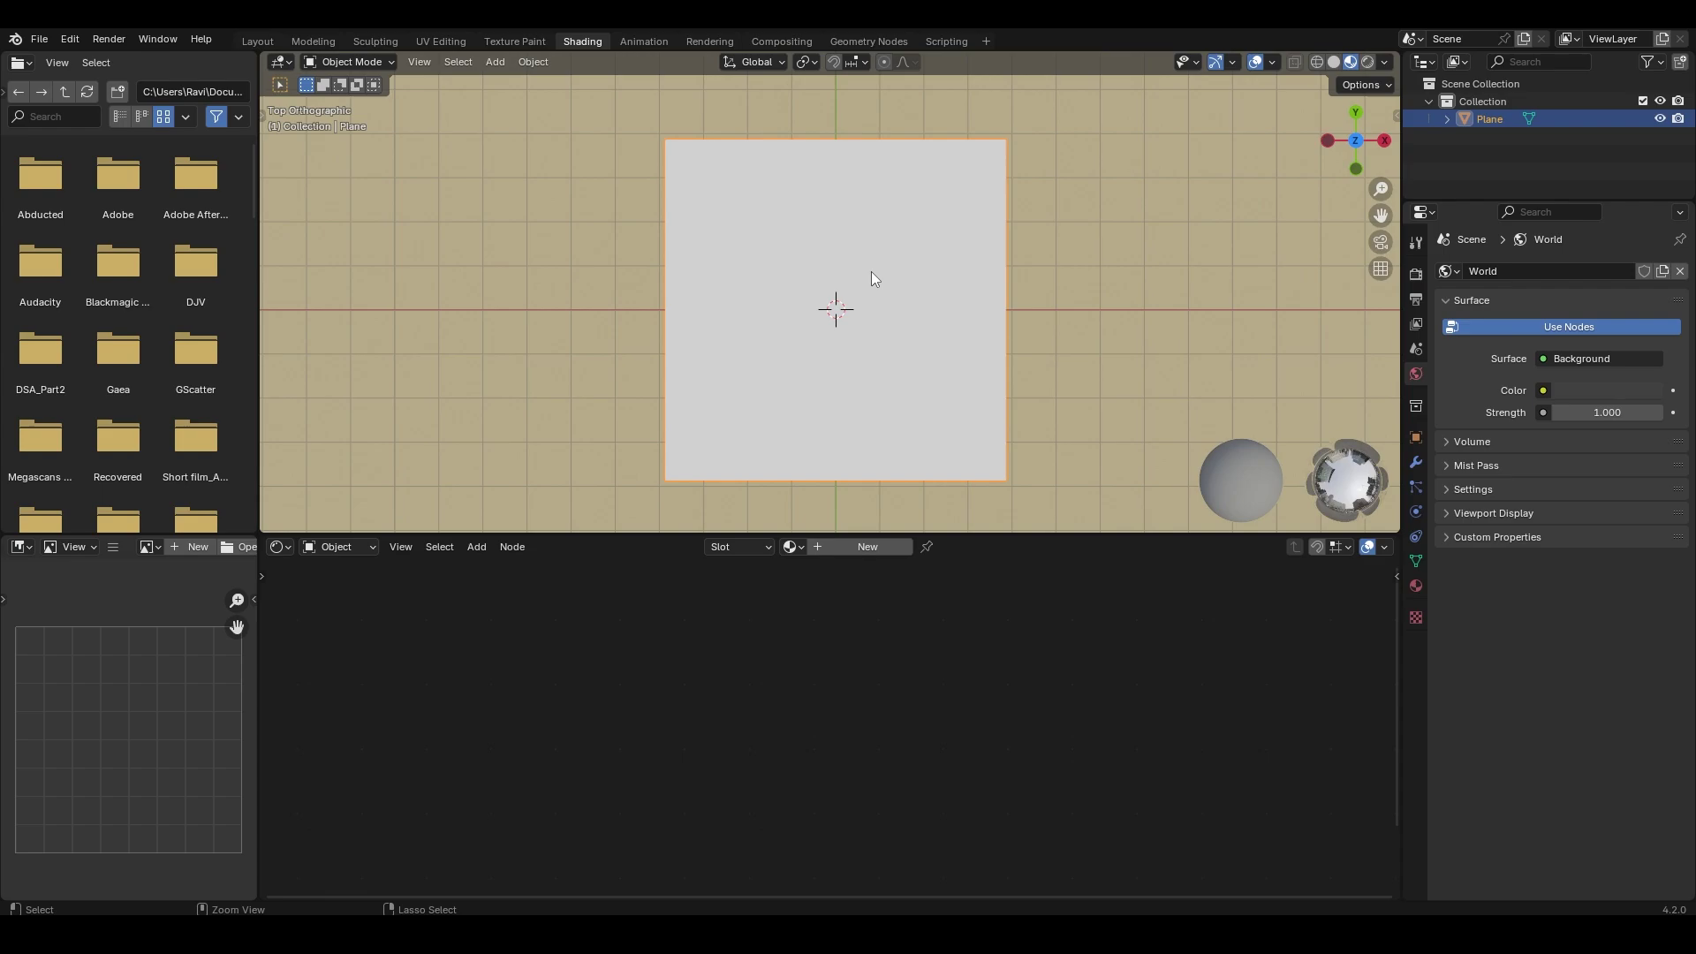
Apply the plane's object transform and give the plane a new material named Wood
key(ctrl+a)
click(829, 304)
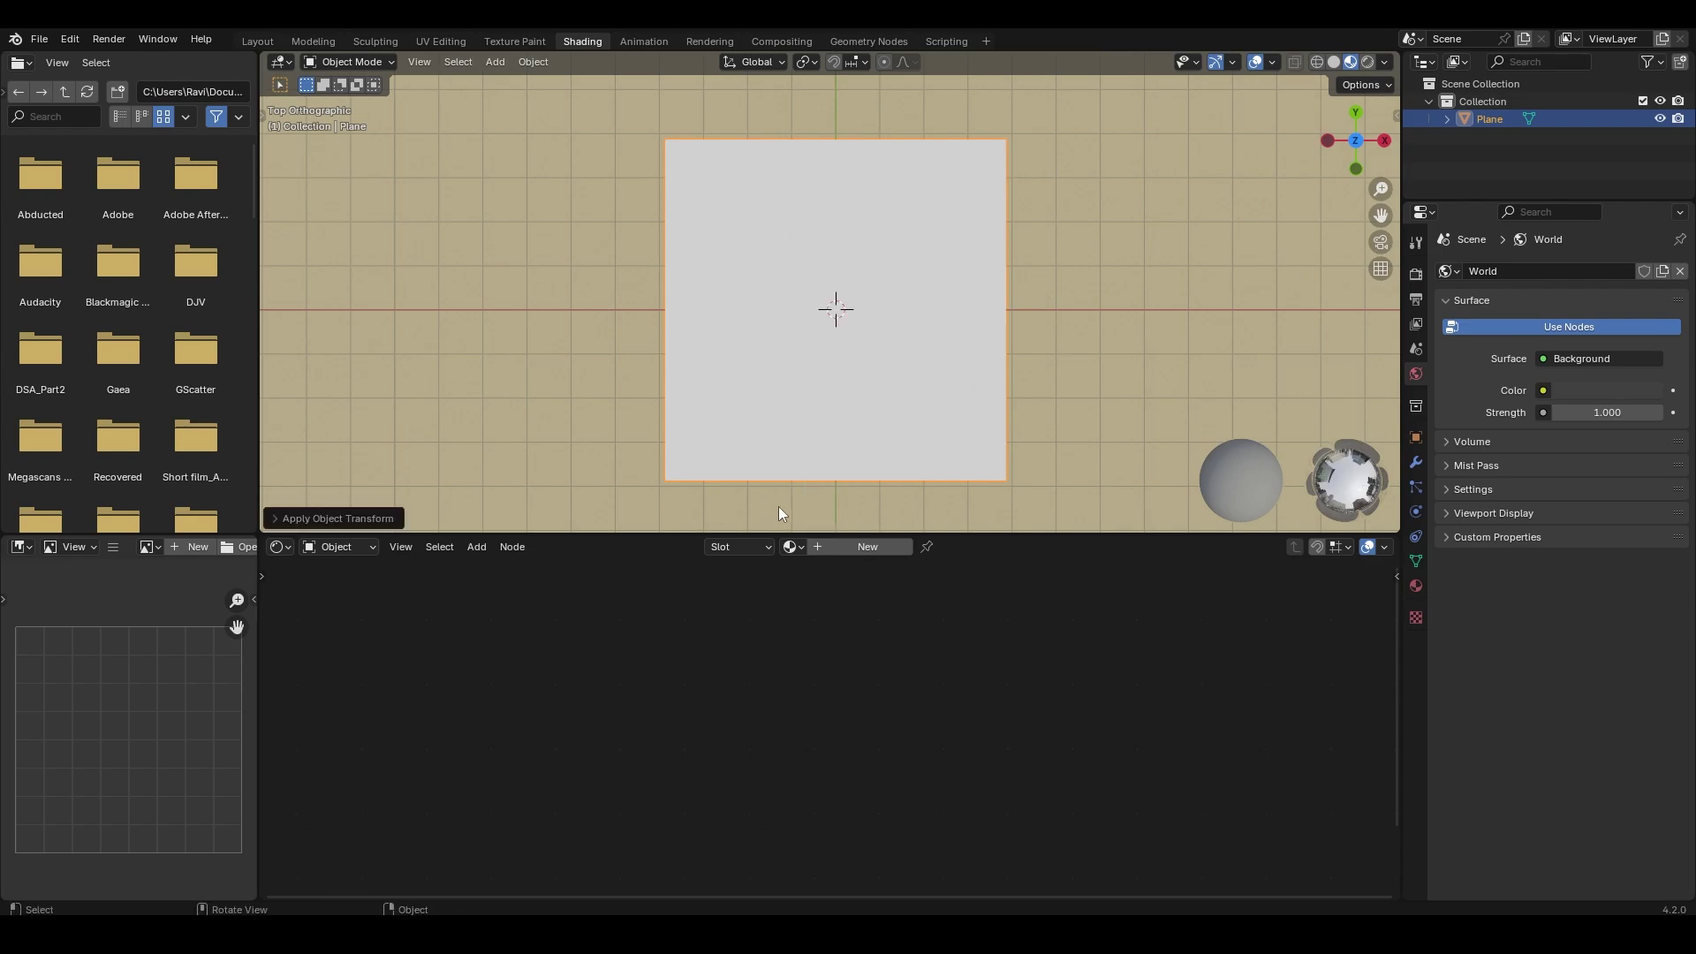
click(862, 547)
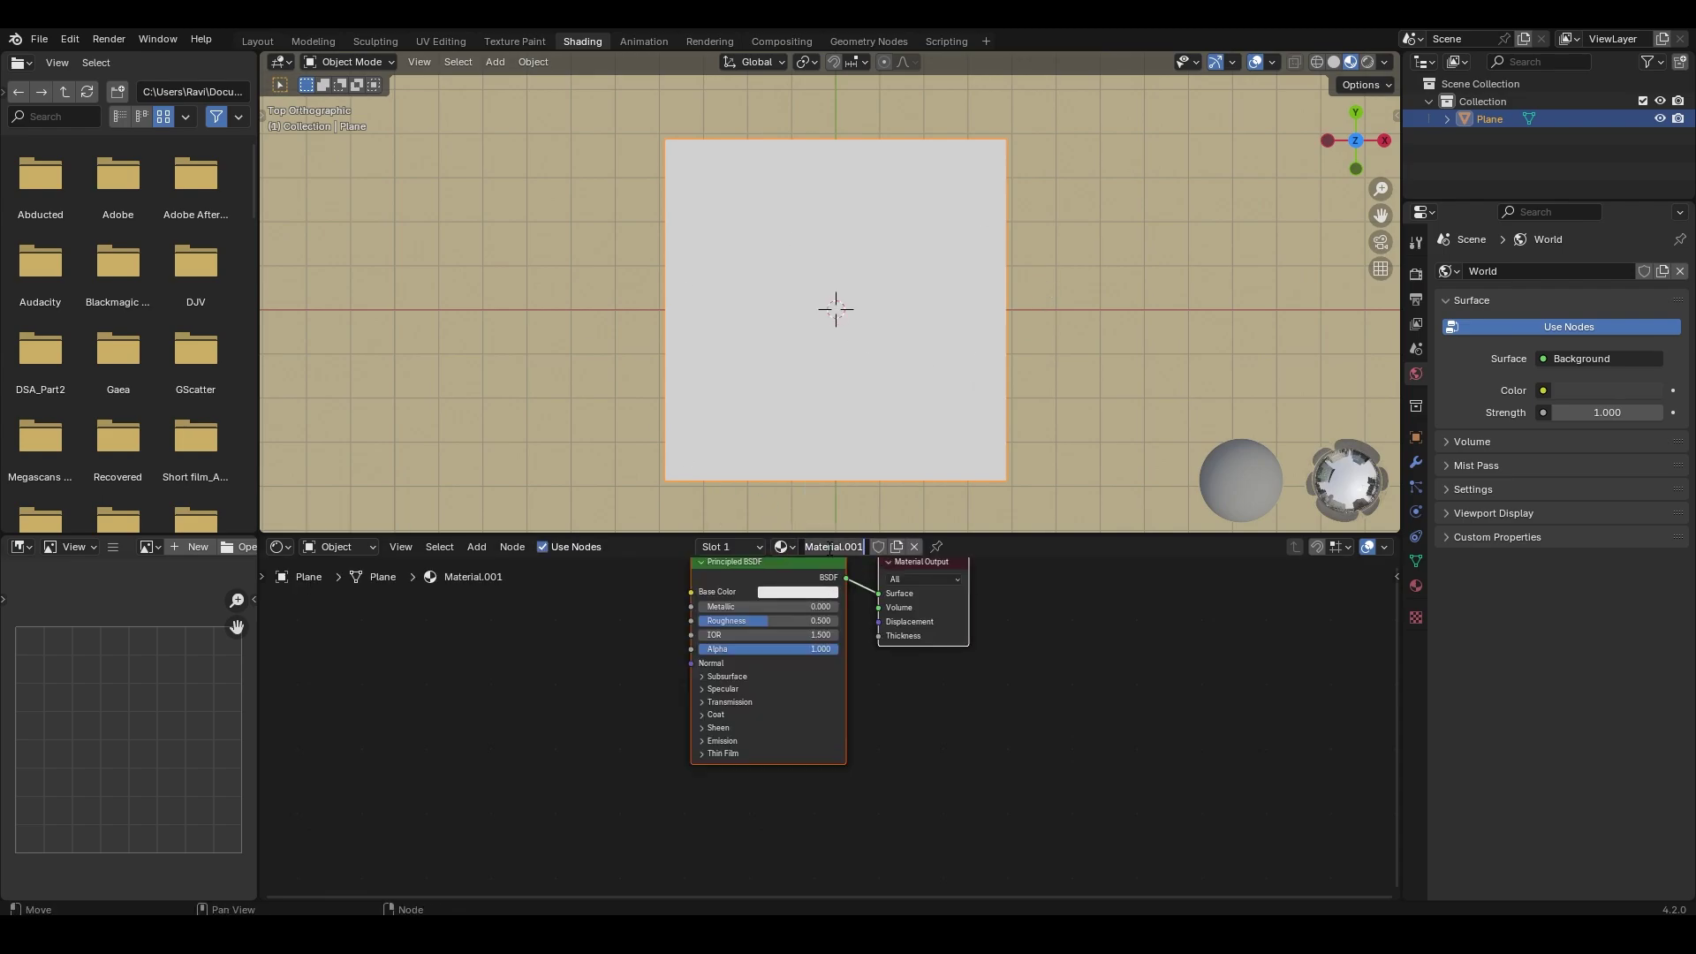
text(Wood)
key(Return)
Add a Noise Texture node in front of the Principled BSDF in the Wood material
middle_drag(920, 740, 1044, 804)
click(1044, 804)
key(shift+a)
click(621, 676)
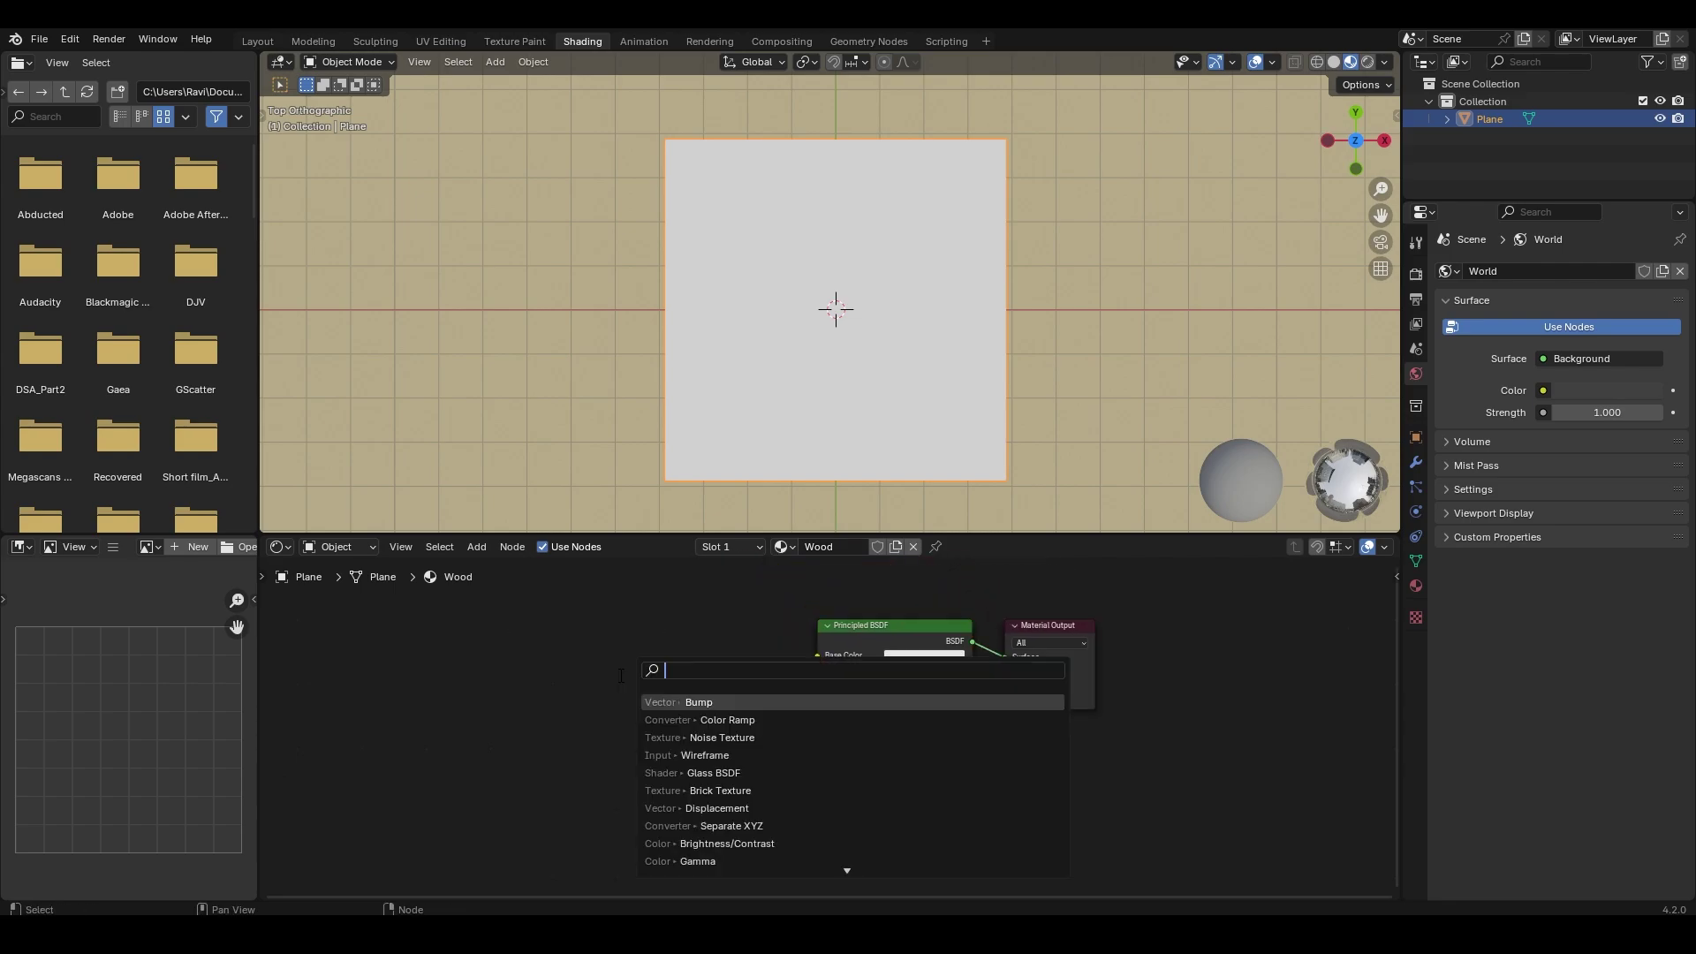
text(noise)
key(Return)
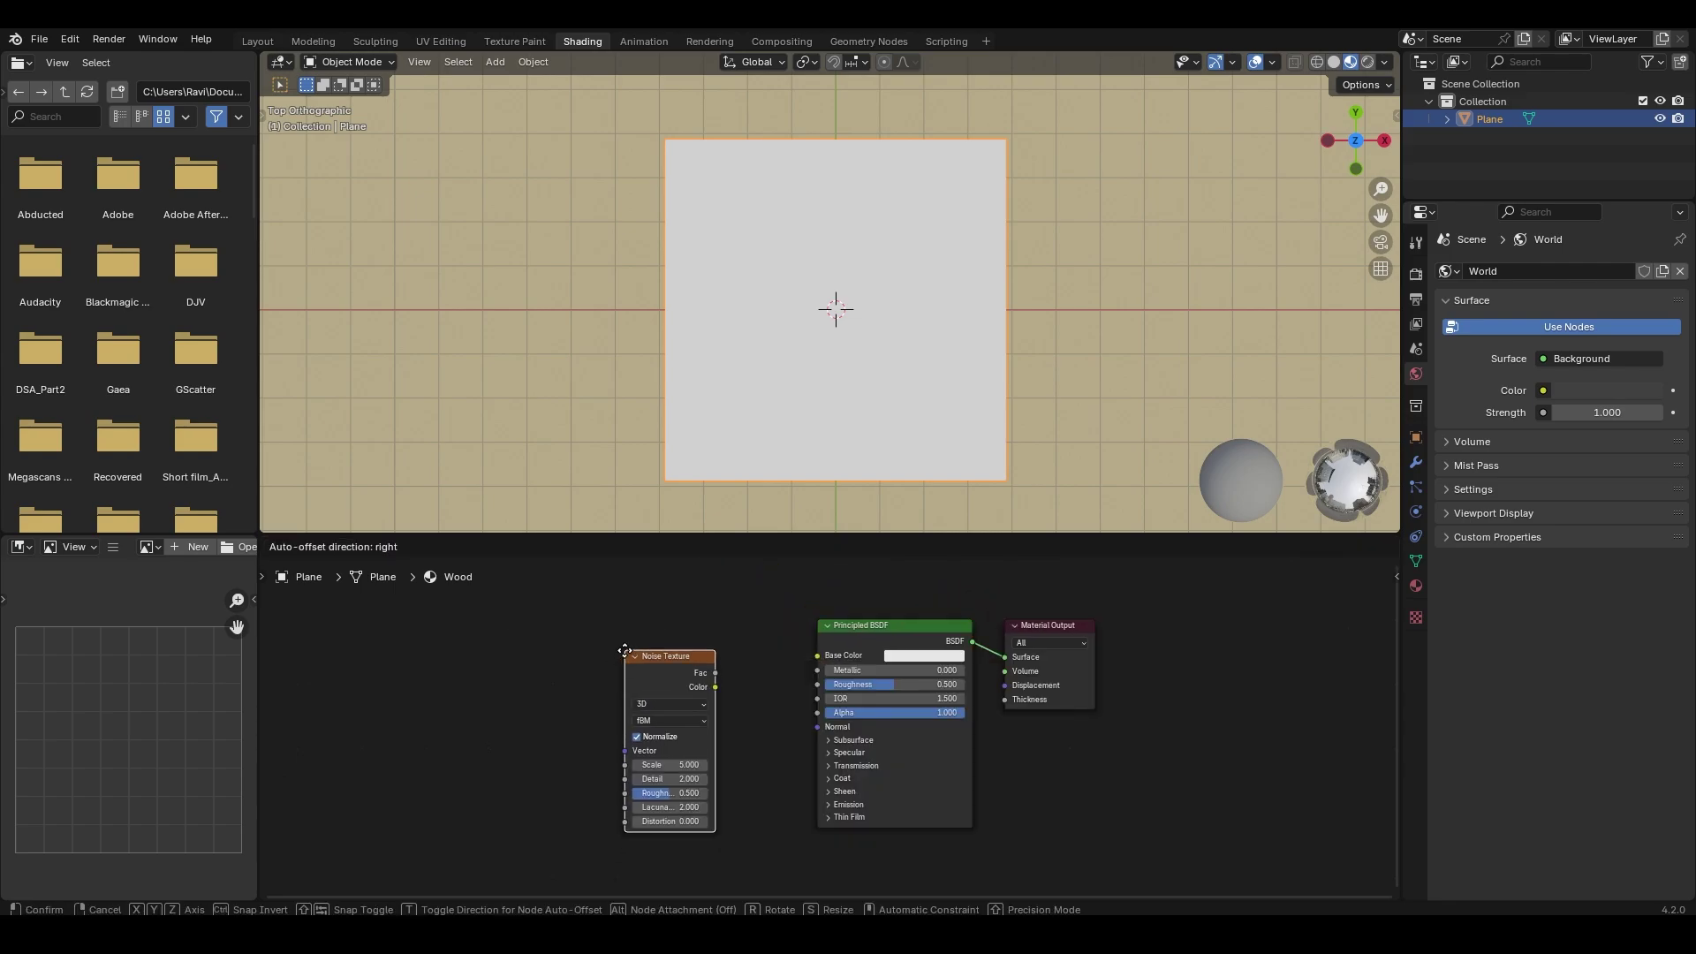
click(625, 651)
middle_drag(519, 648, 713, 645)
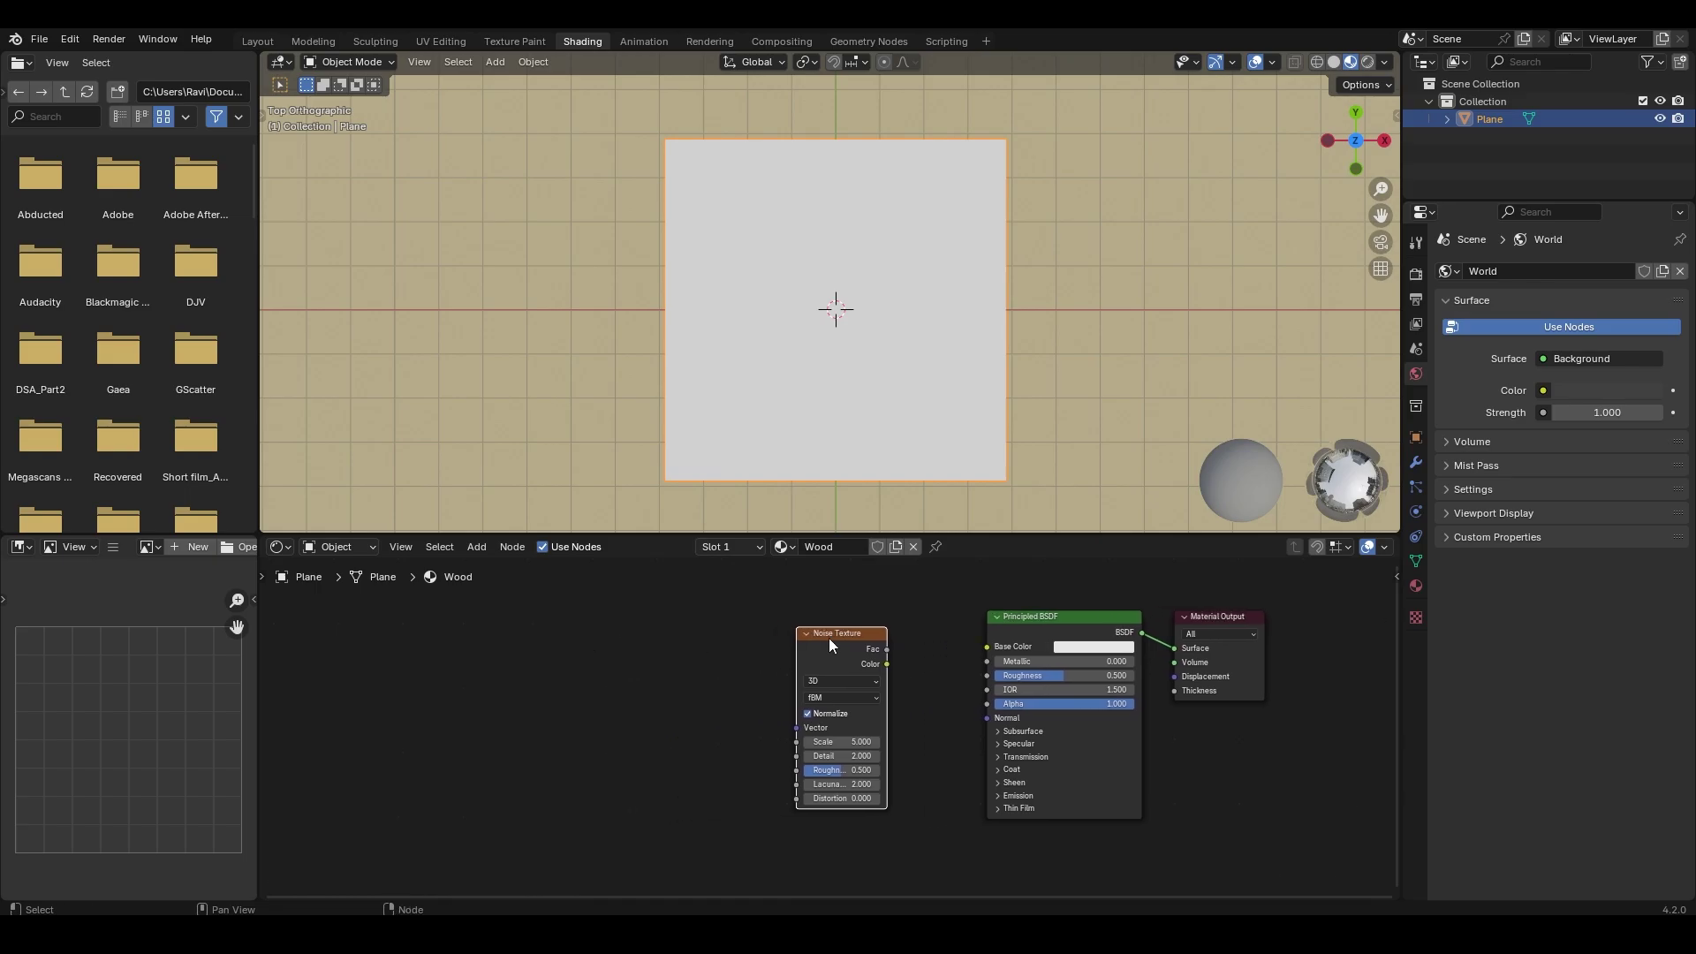
drag(828, 638, 824, 628)
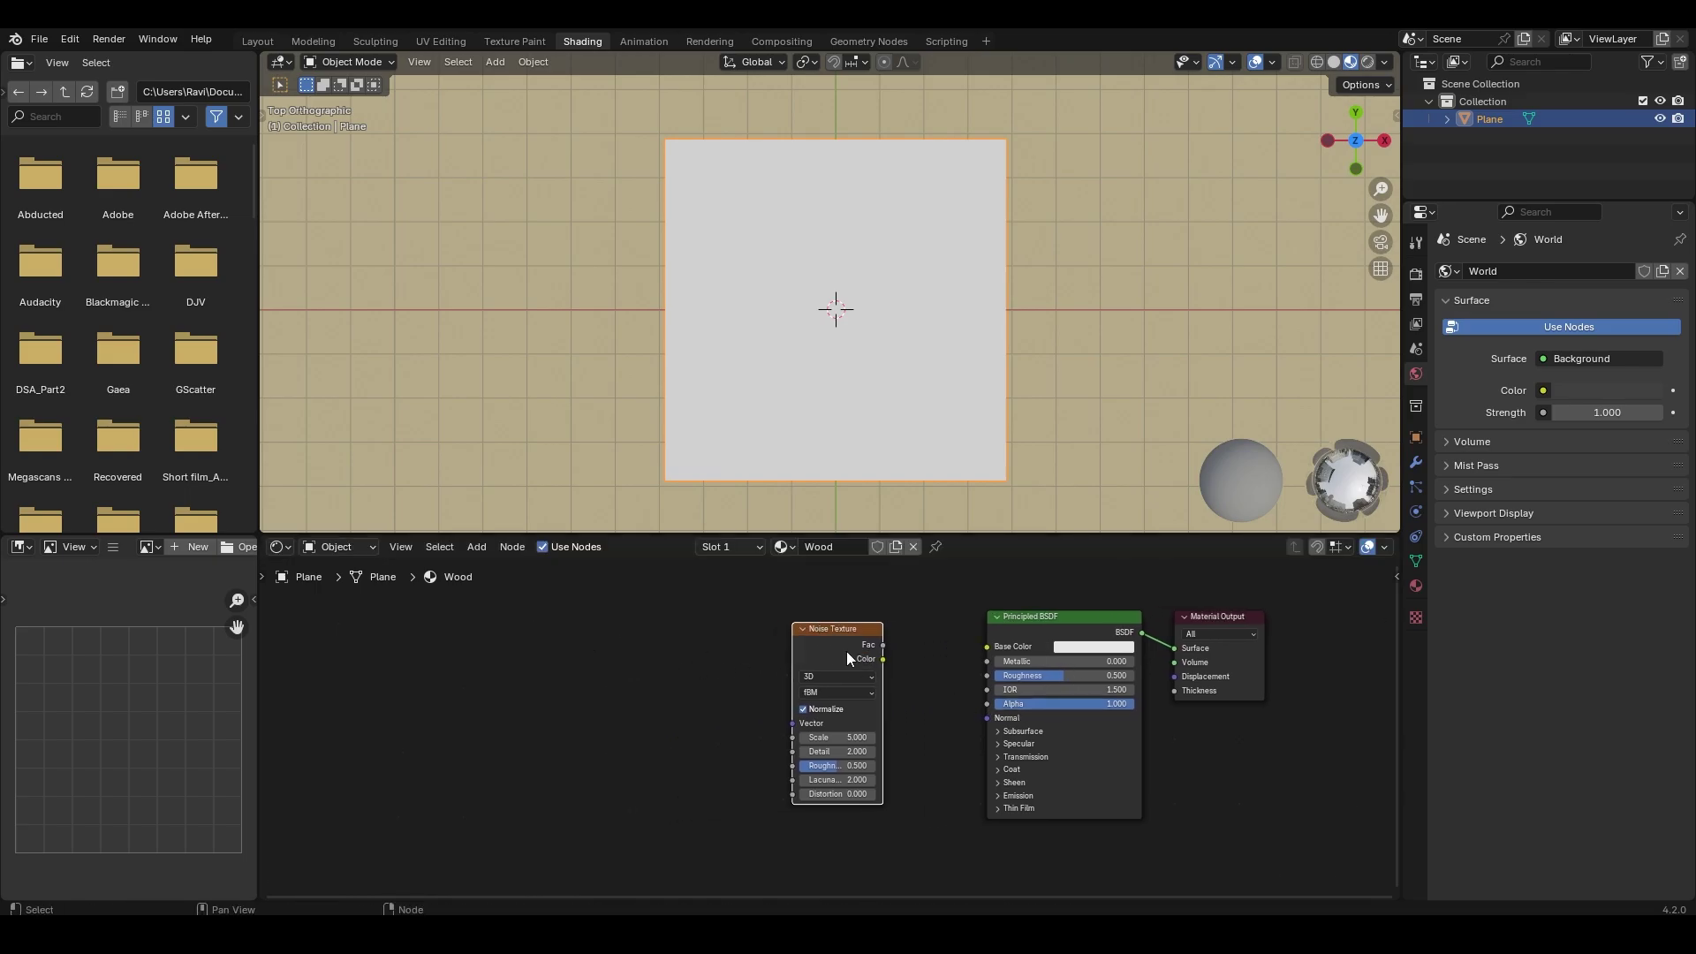
Duplicate the Noise Texture node and place the copy ahead of the original
key(shift+d)
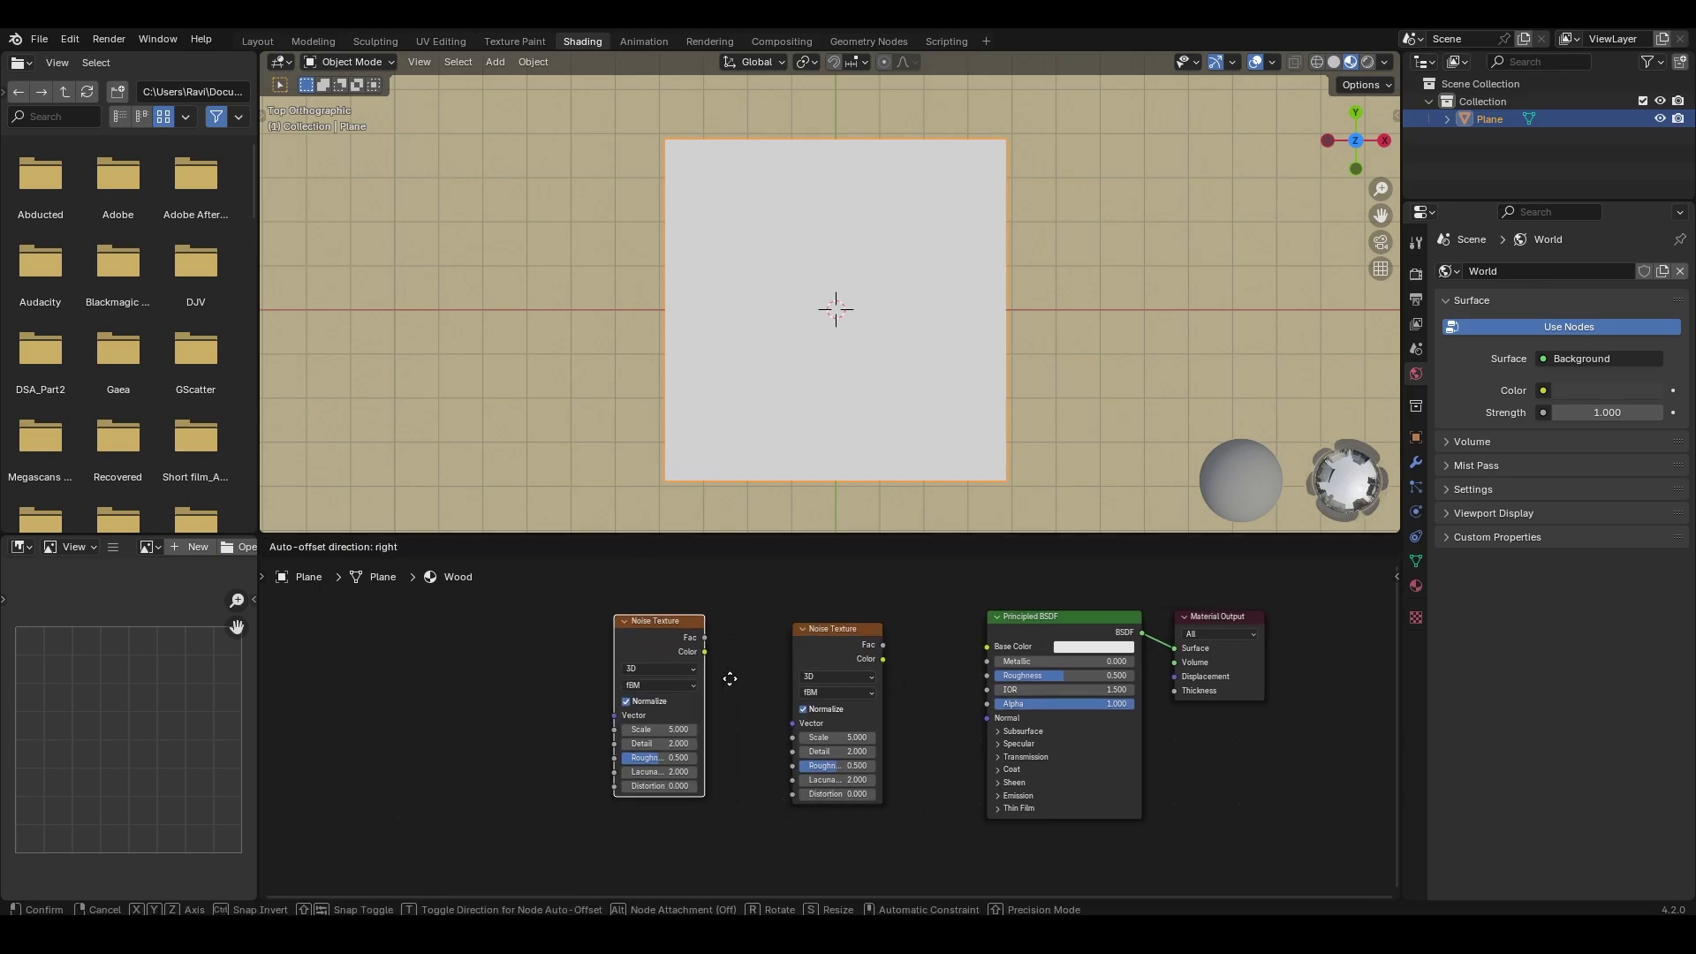
click(730, 679)
scroll(784, 763, up, 2)
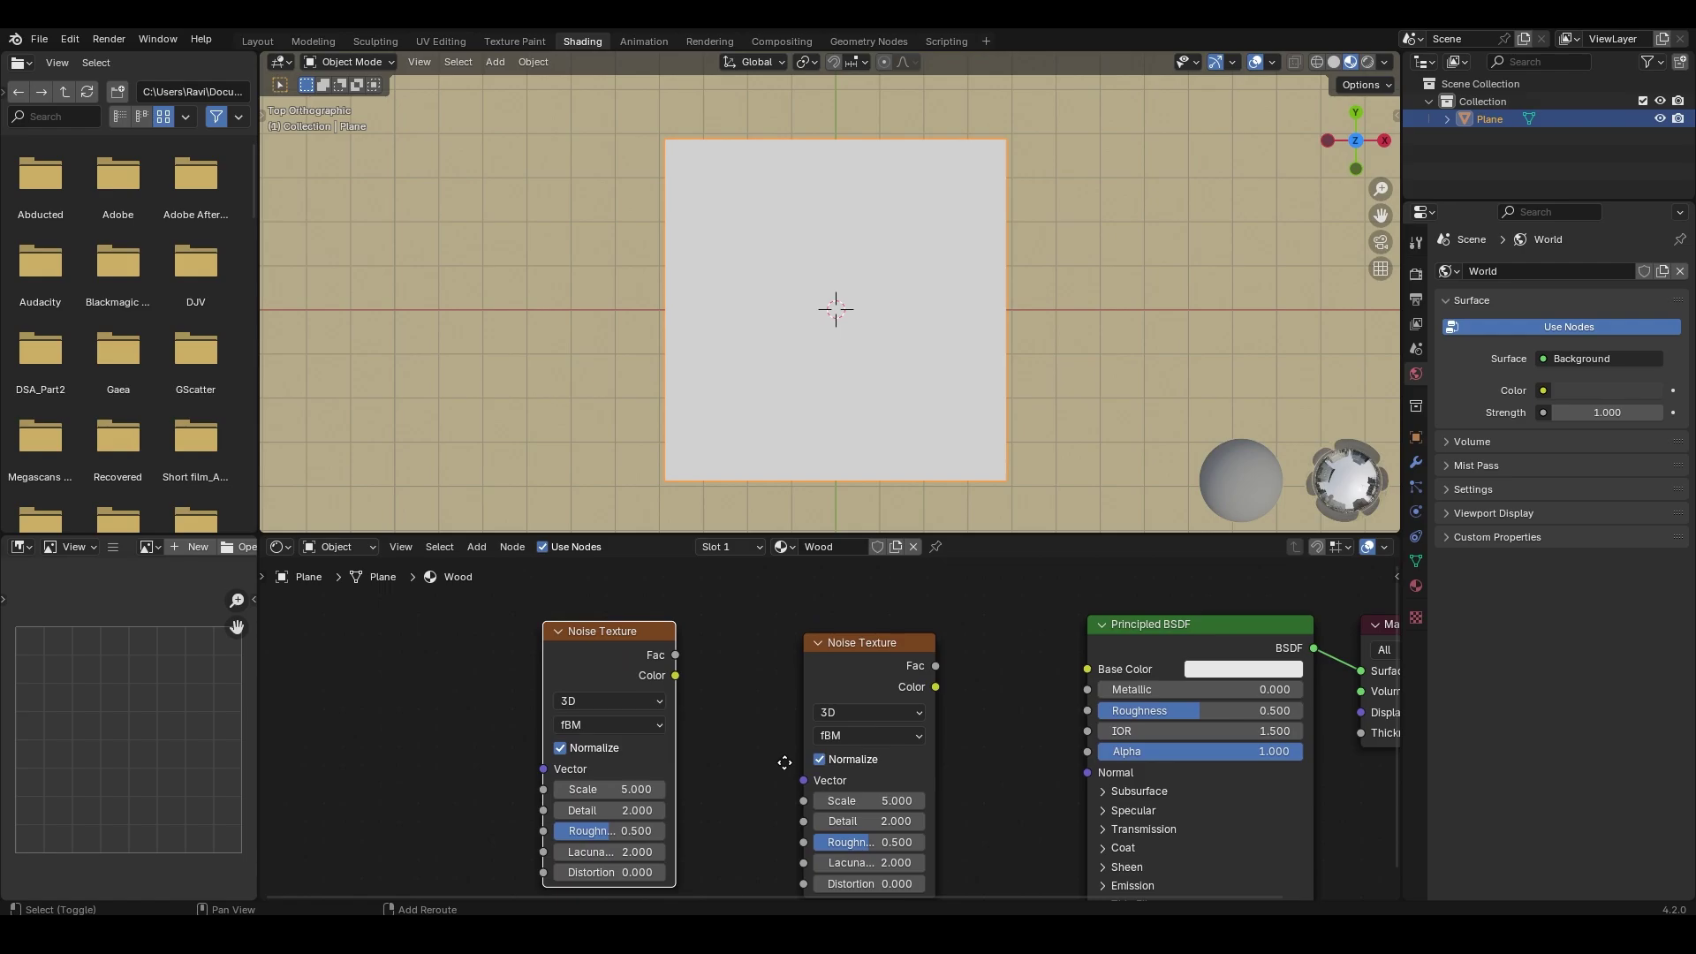
middle_drag(886, 665, 899, 638)
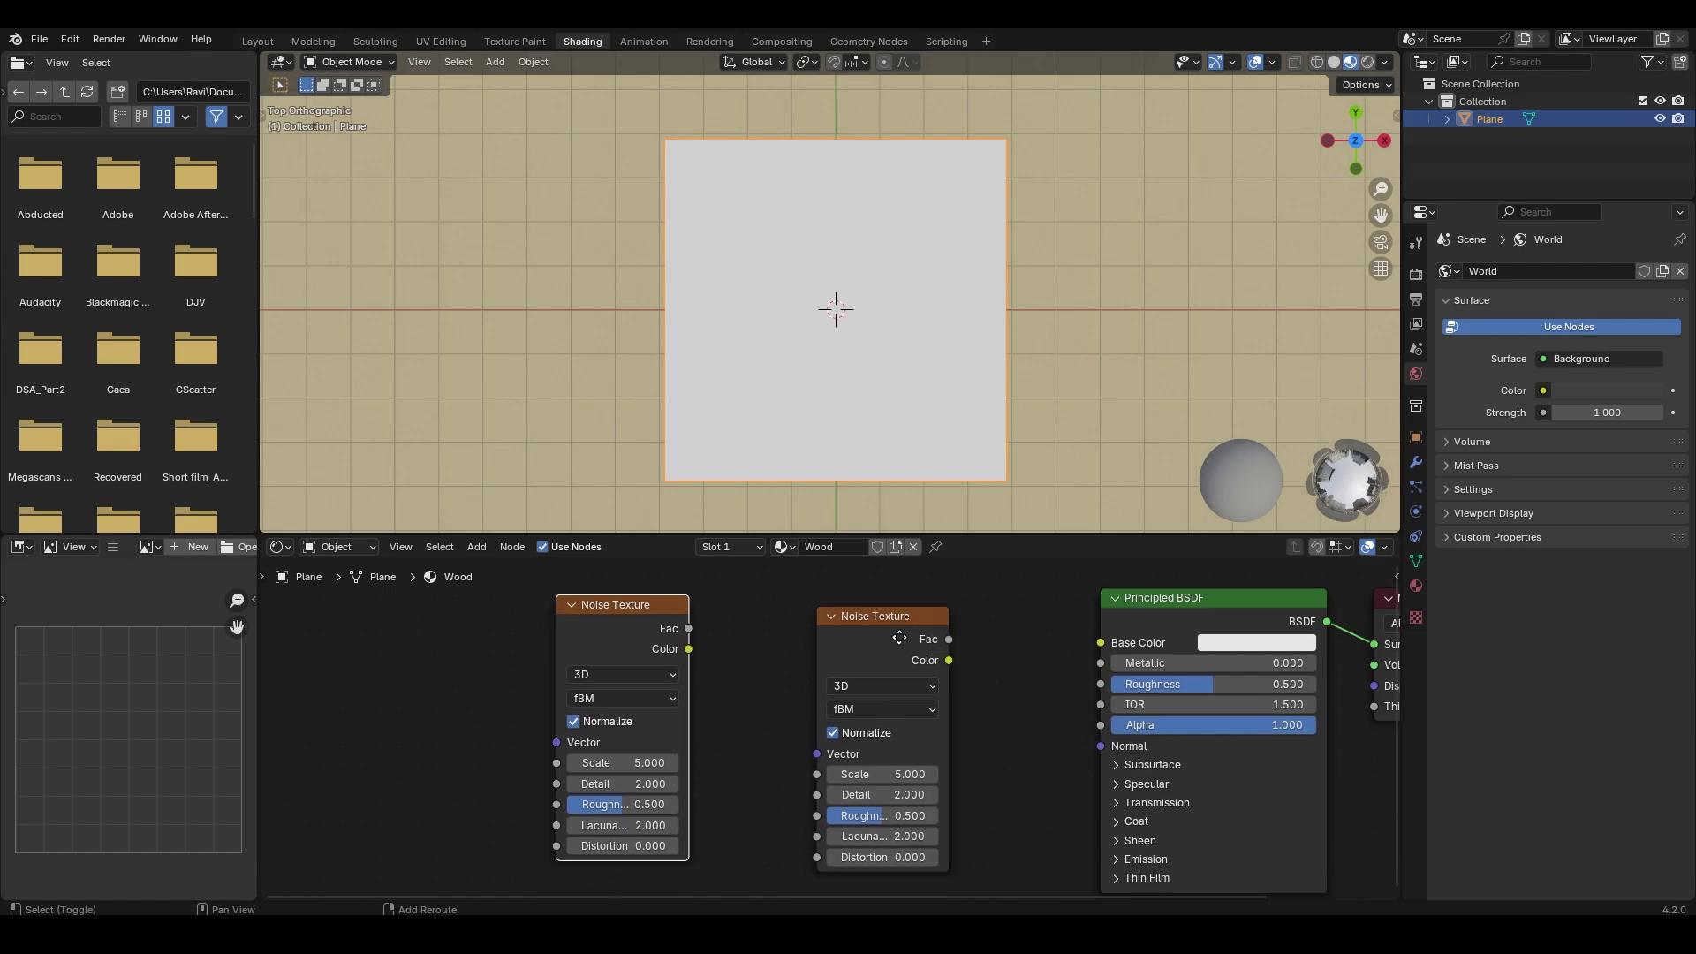
scroll(899, 638, down, 2)
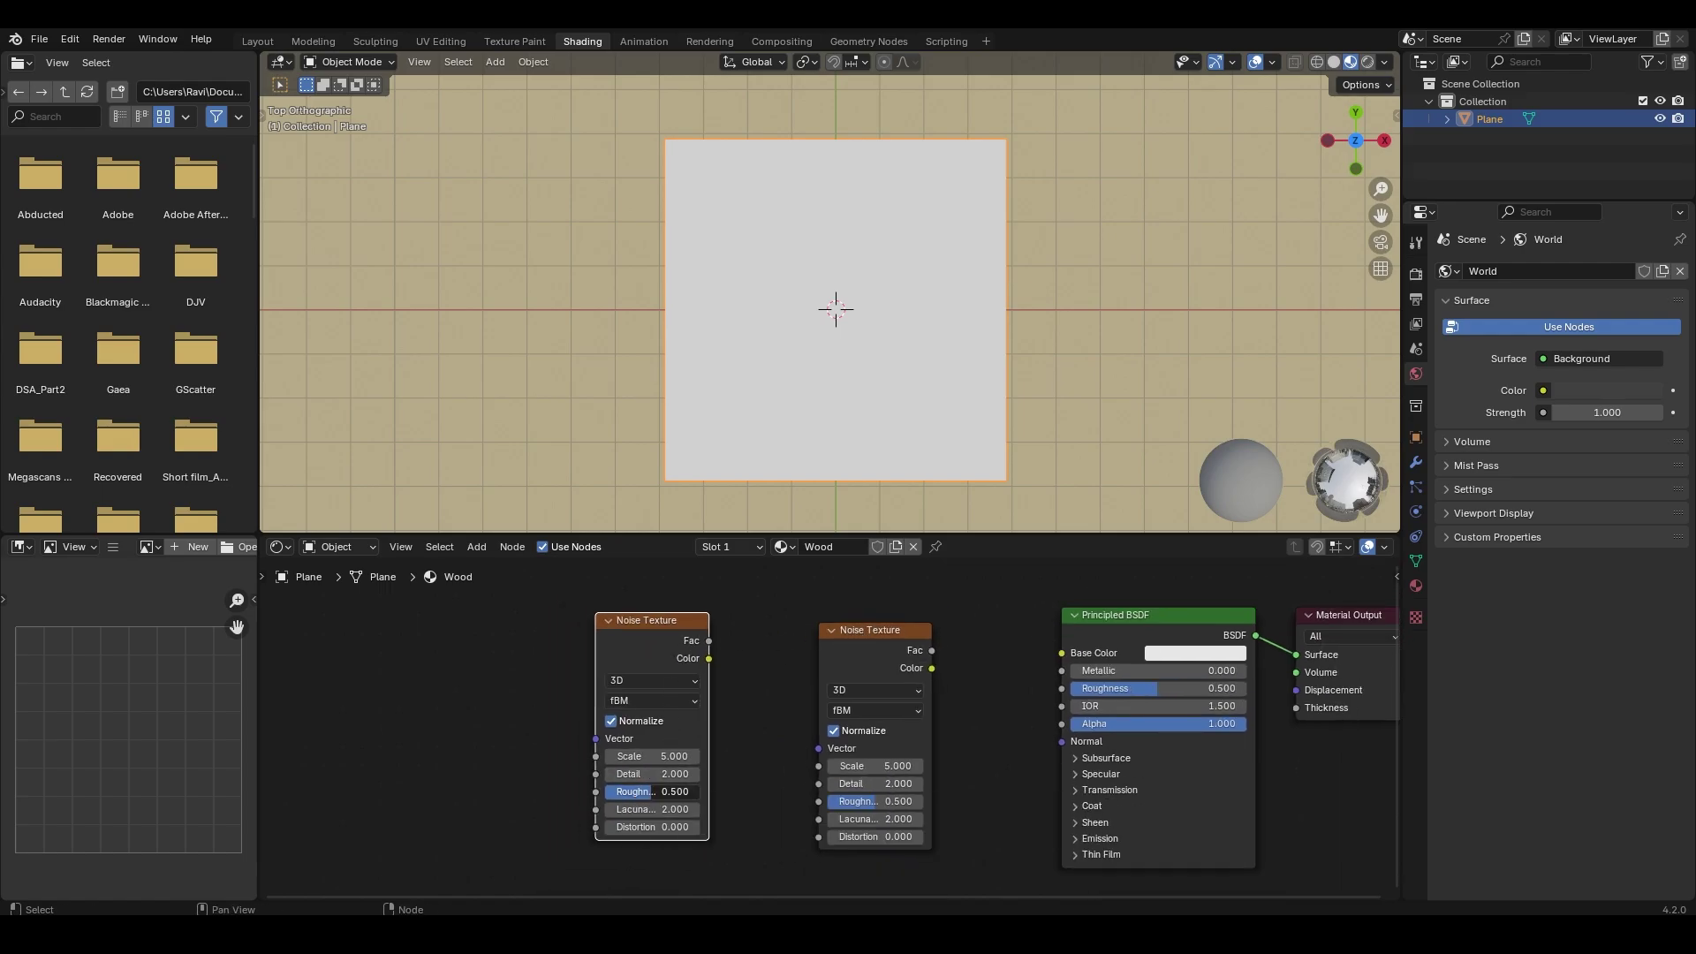
Set the duplicated Noise Texture's Roughness to 0.25 and Detail to 1
click(659, 792)
text(.25)
click(667, 772)
text(1)
key(Return)
Preview the original Noise Texture through the Material Output's Surface and move the Principled BSDF below that link
drag(869, 631, 859, 618)
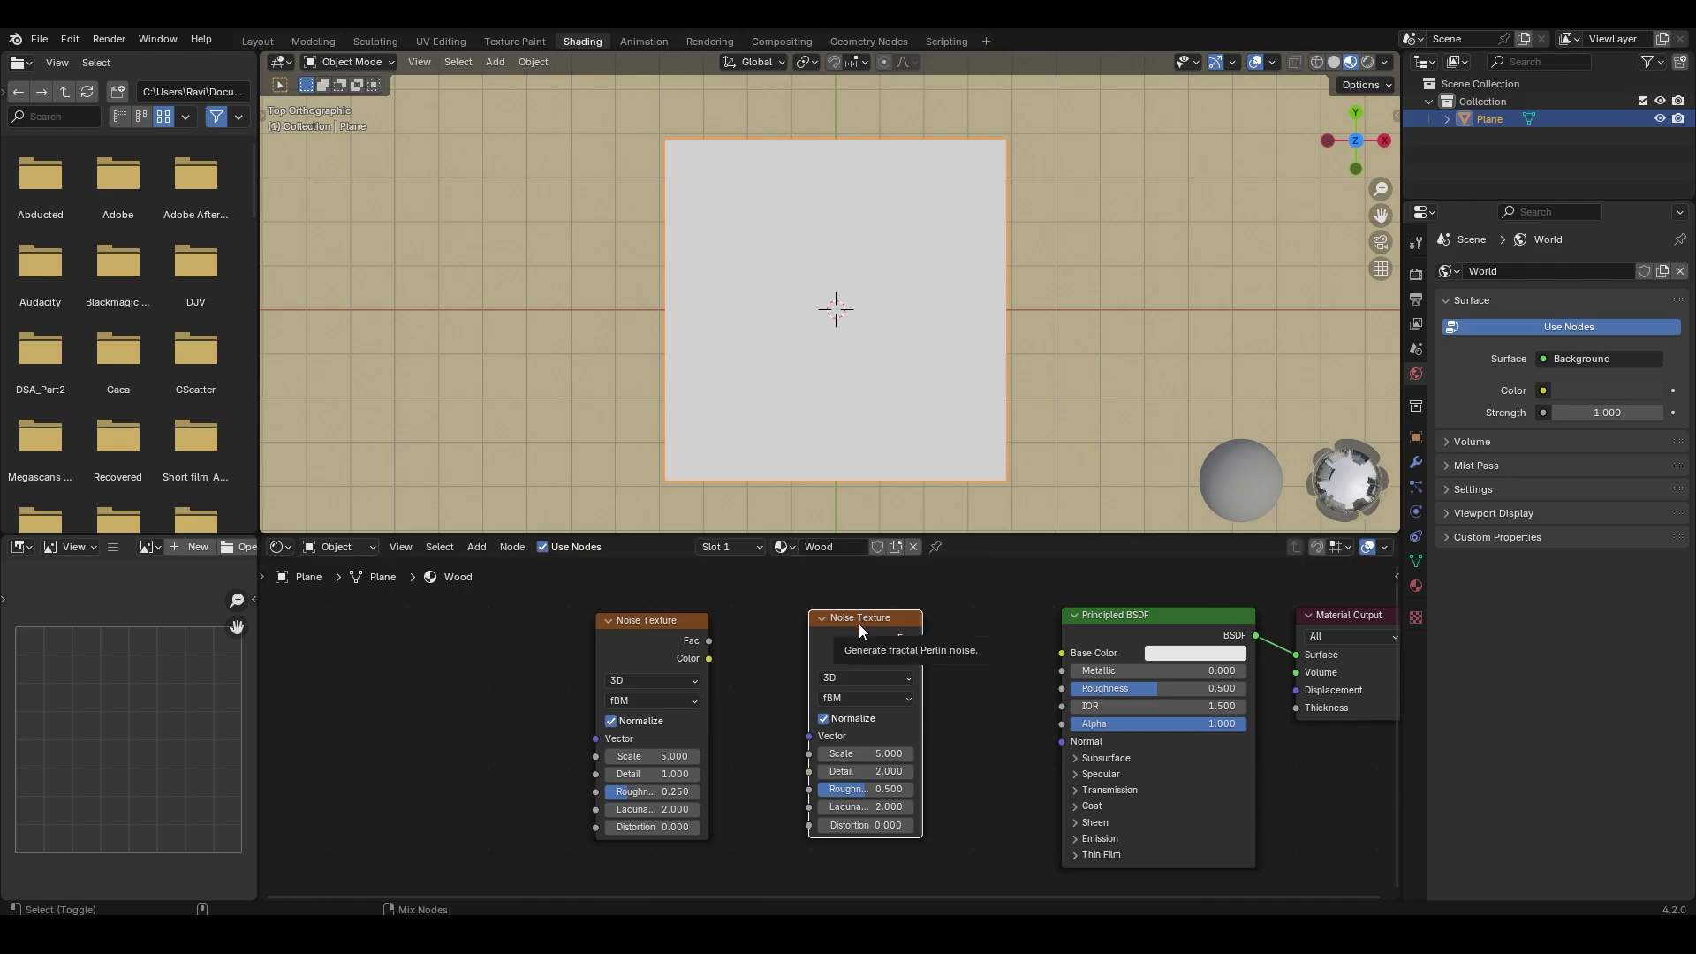
ctrl+shift+click(859, 623)
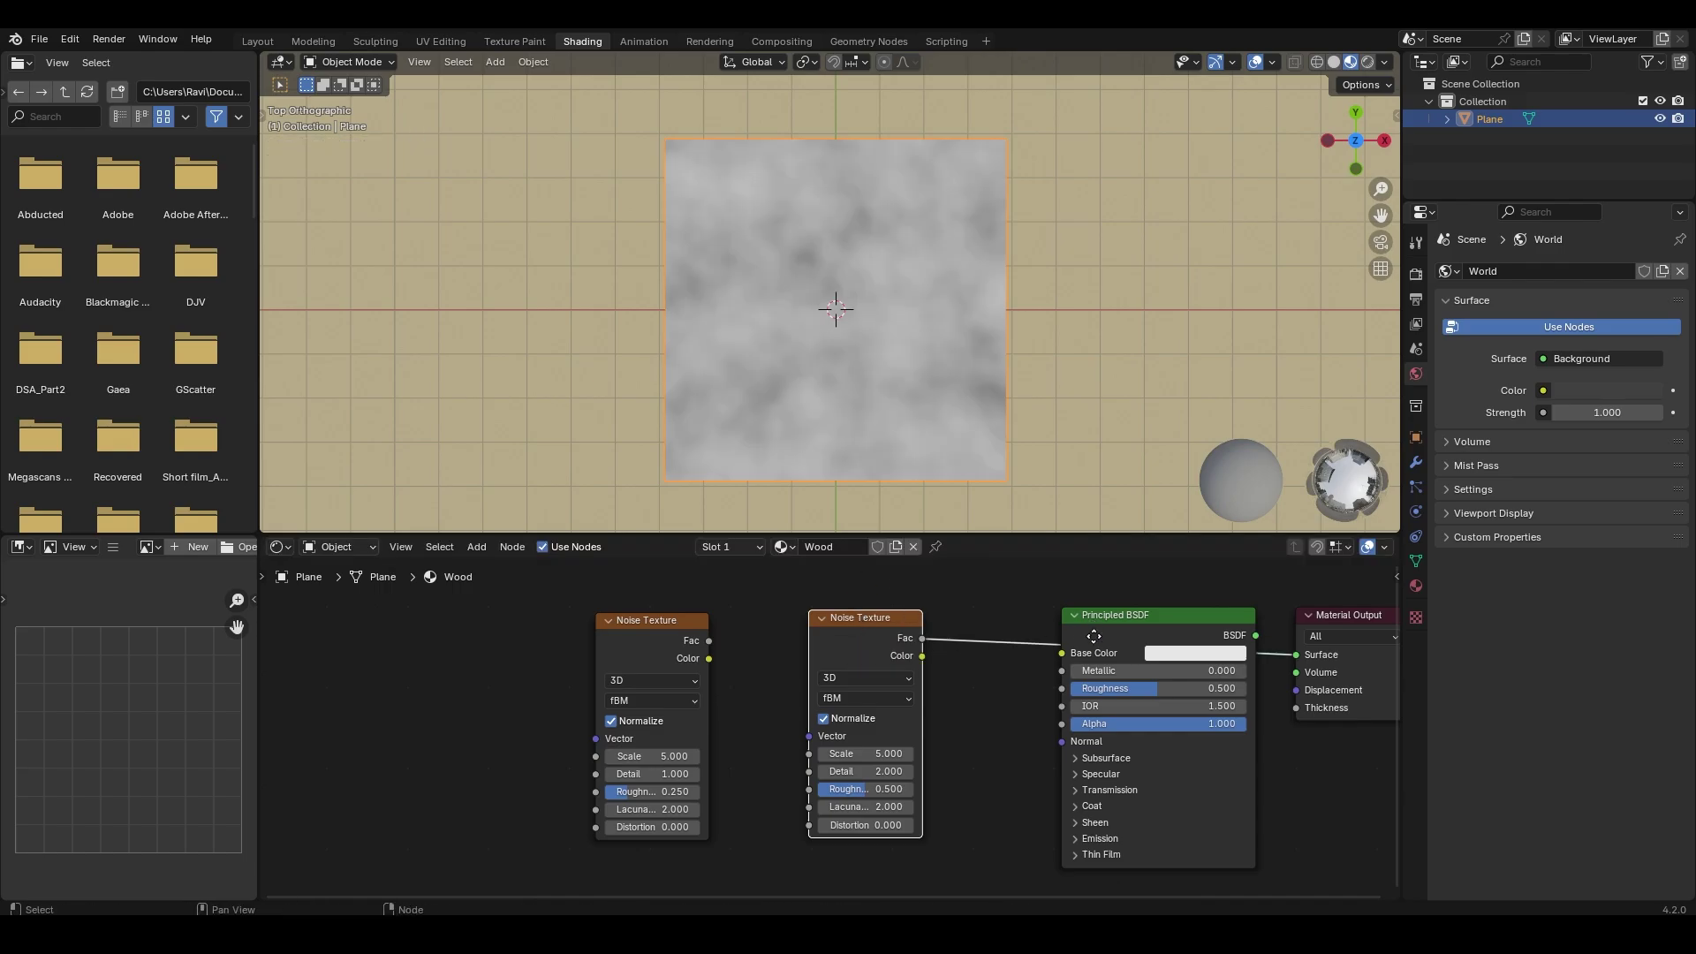
alt+drag(1094, 636, 1117, 754)
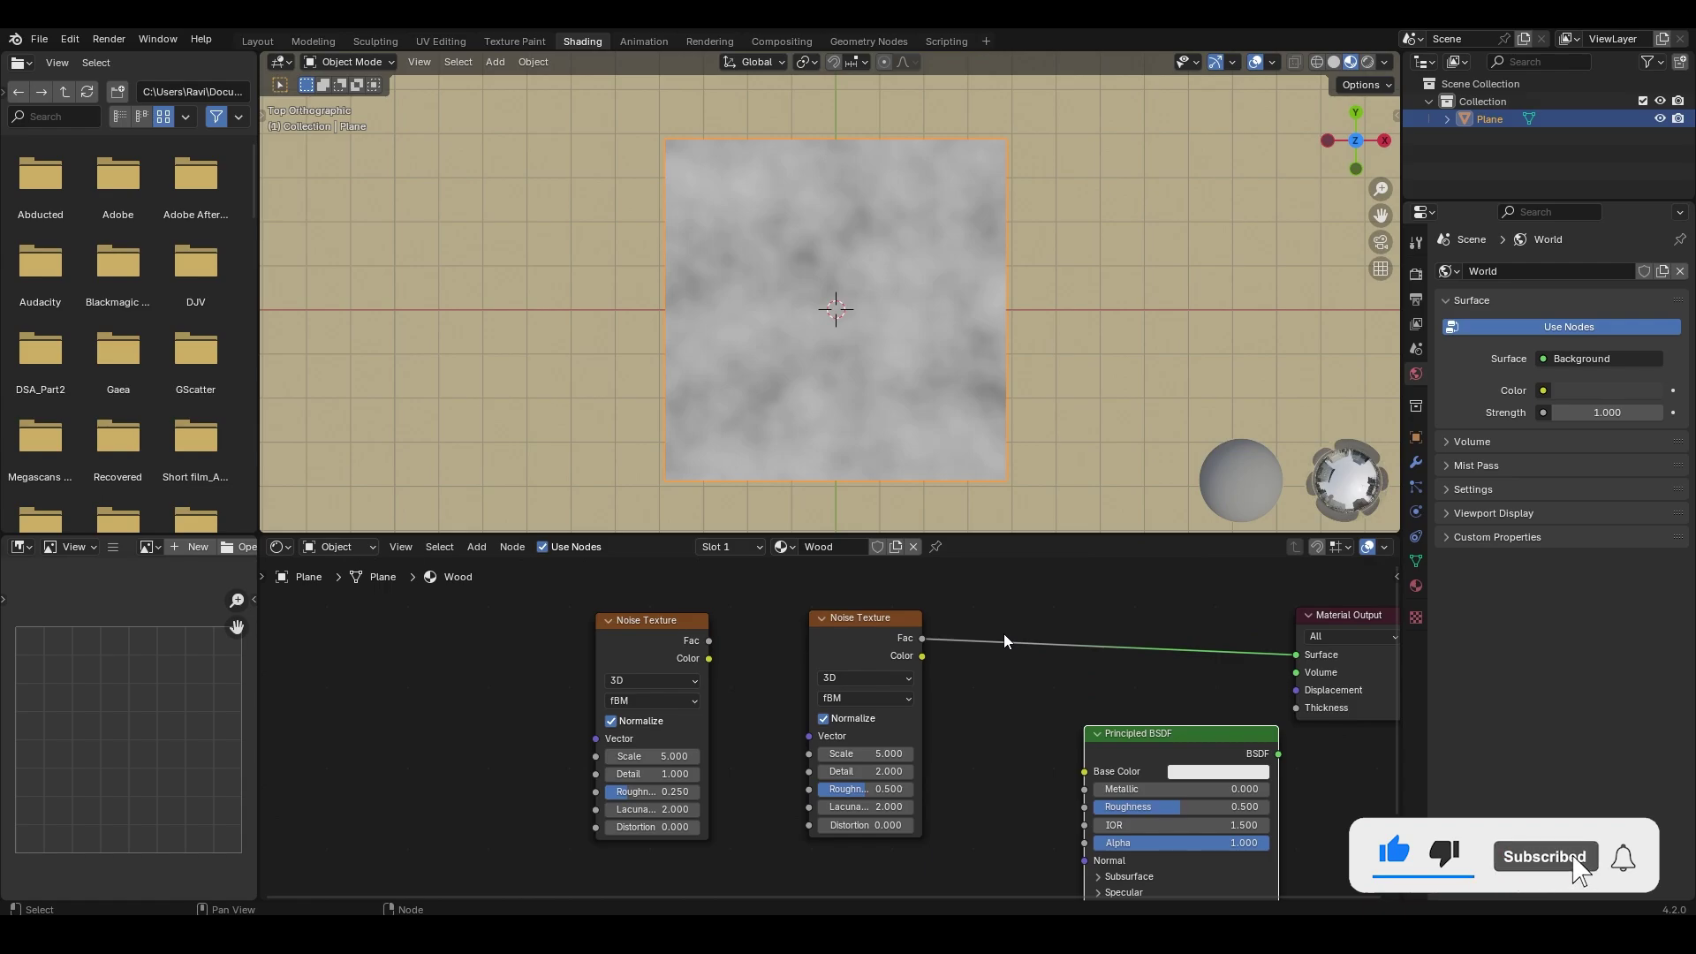
Check in the add-on preferences whether Node Wrangler is enabled
click(69, 40)
click(118, 265)
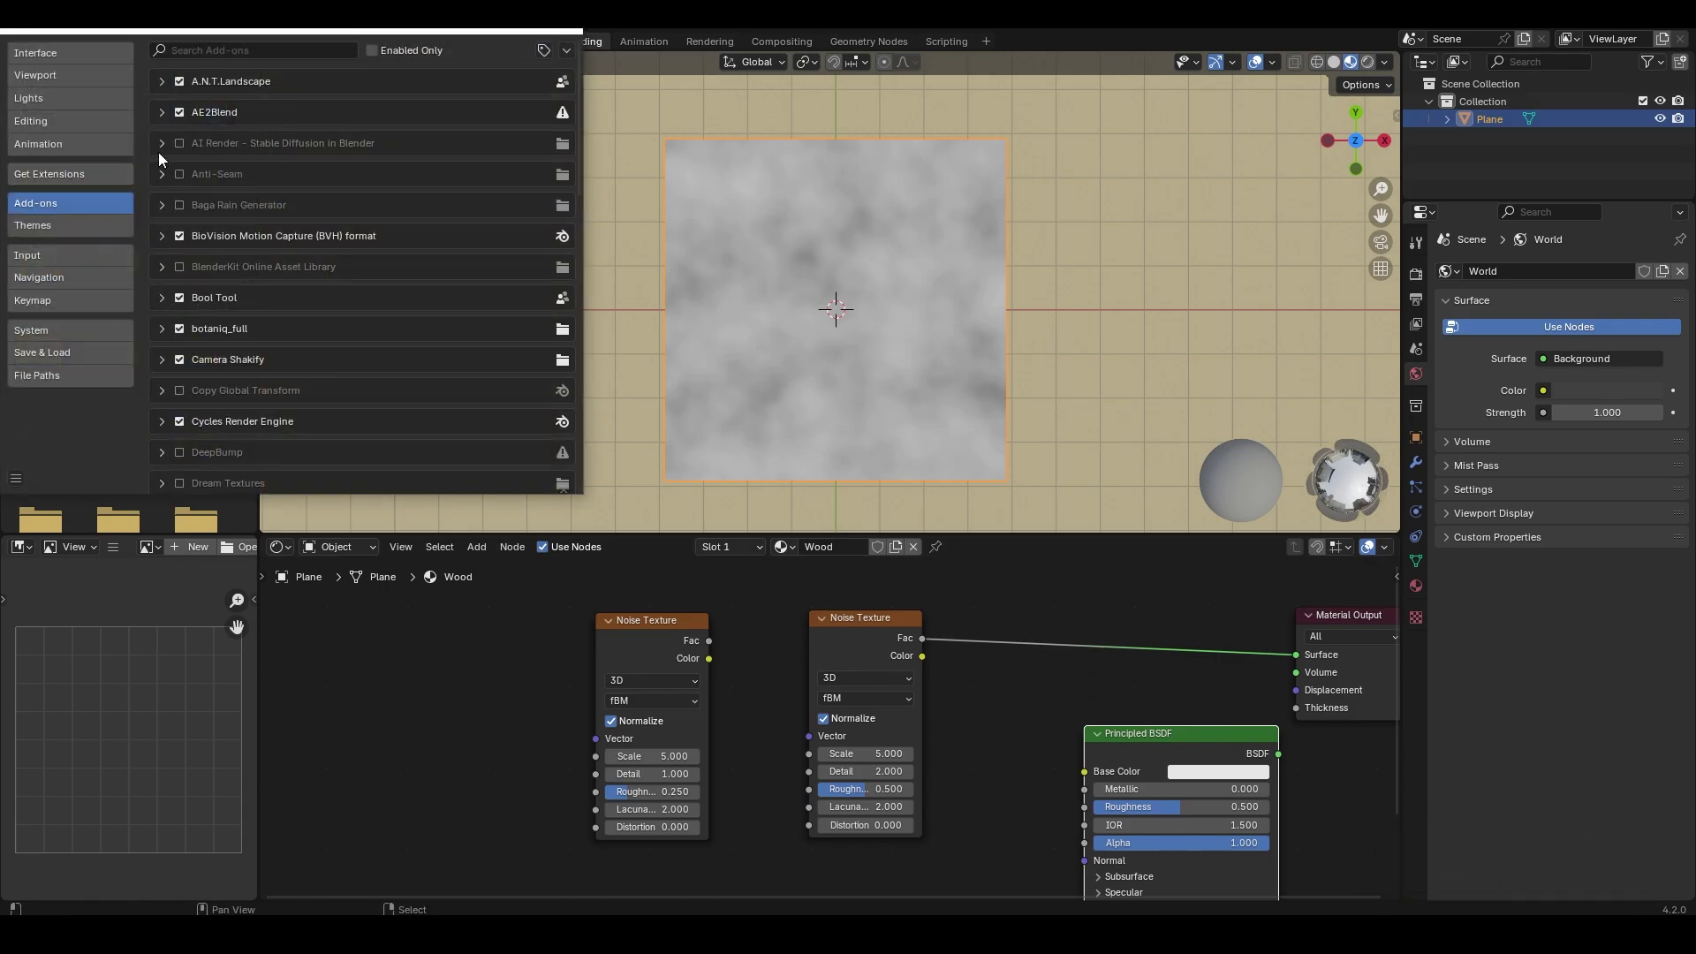
click(223, 50)
text(node)
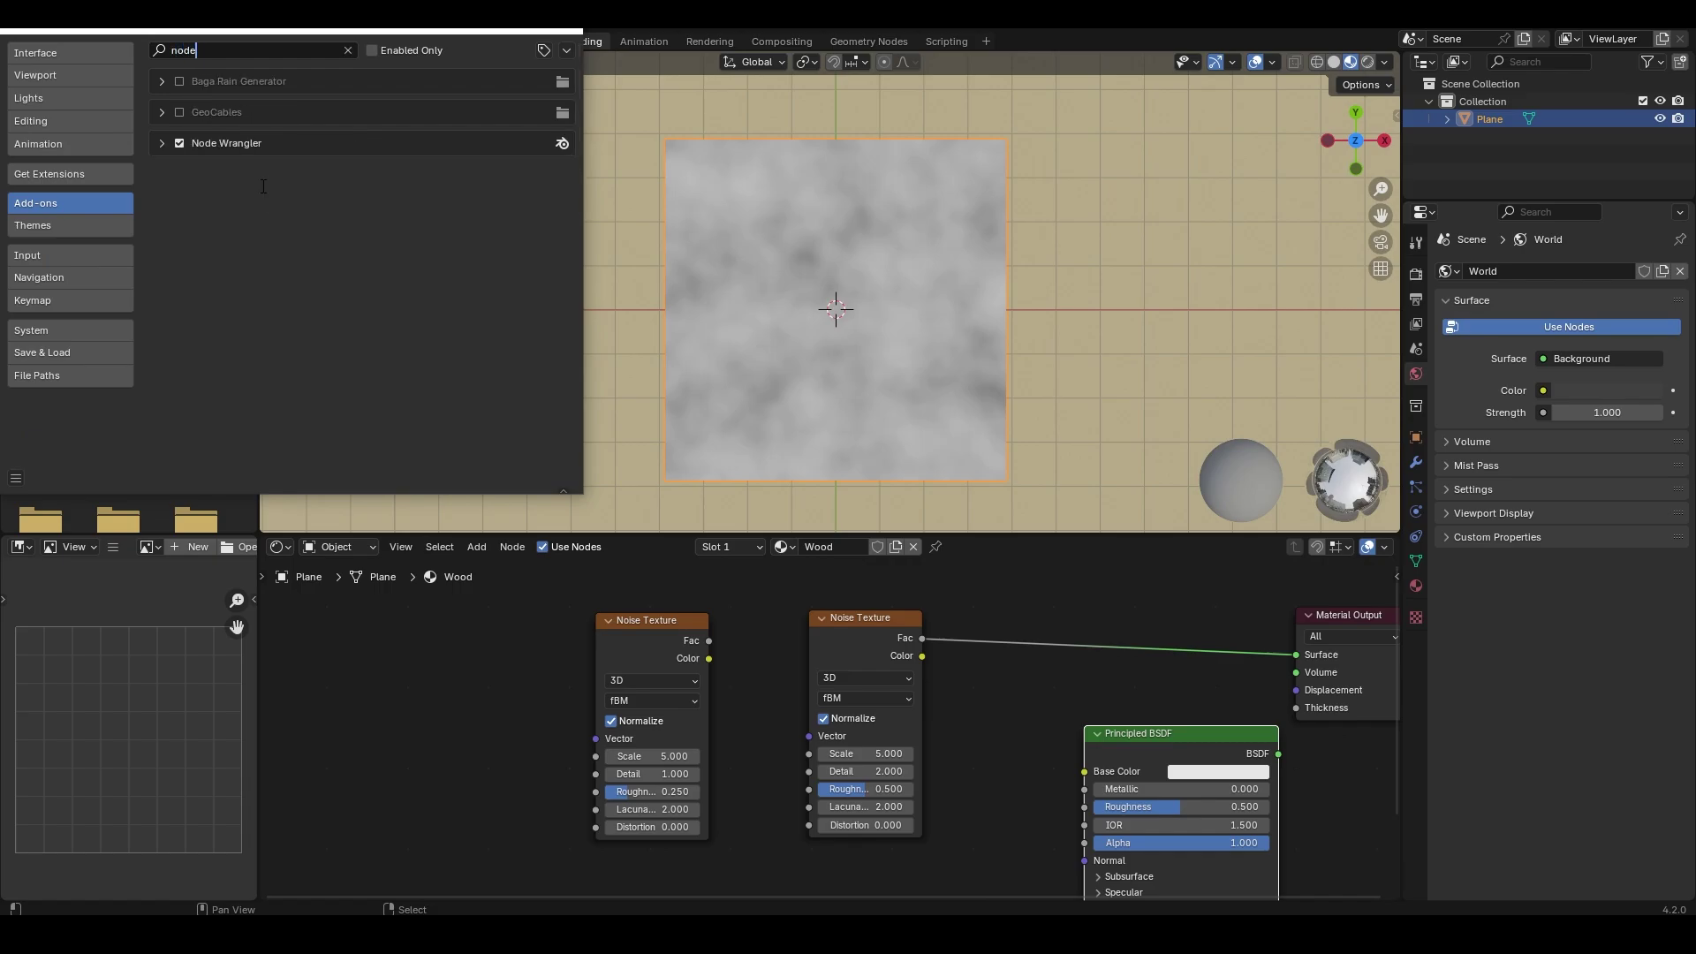
key(Return)
click(566, 32)
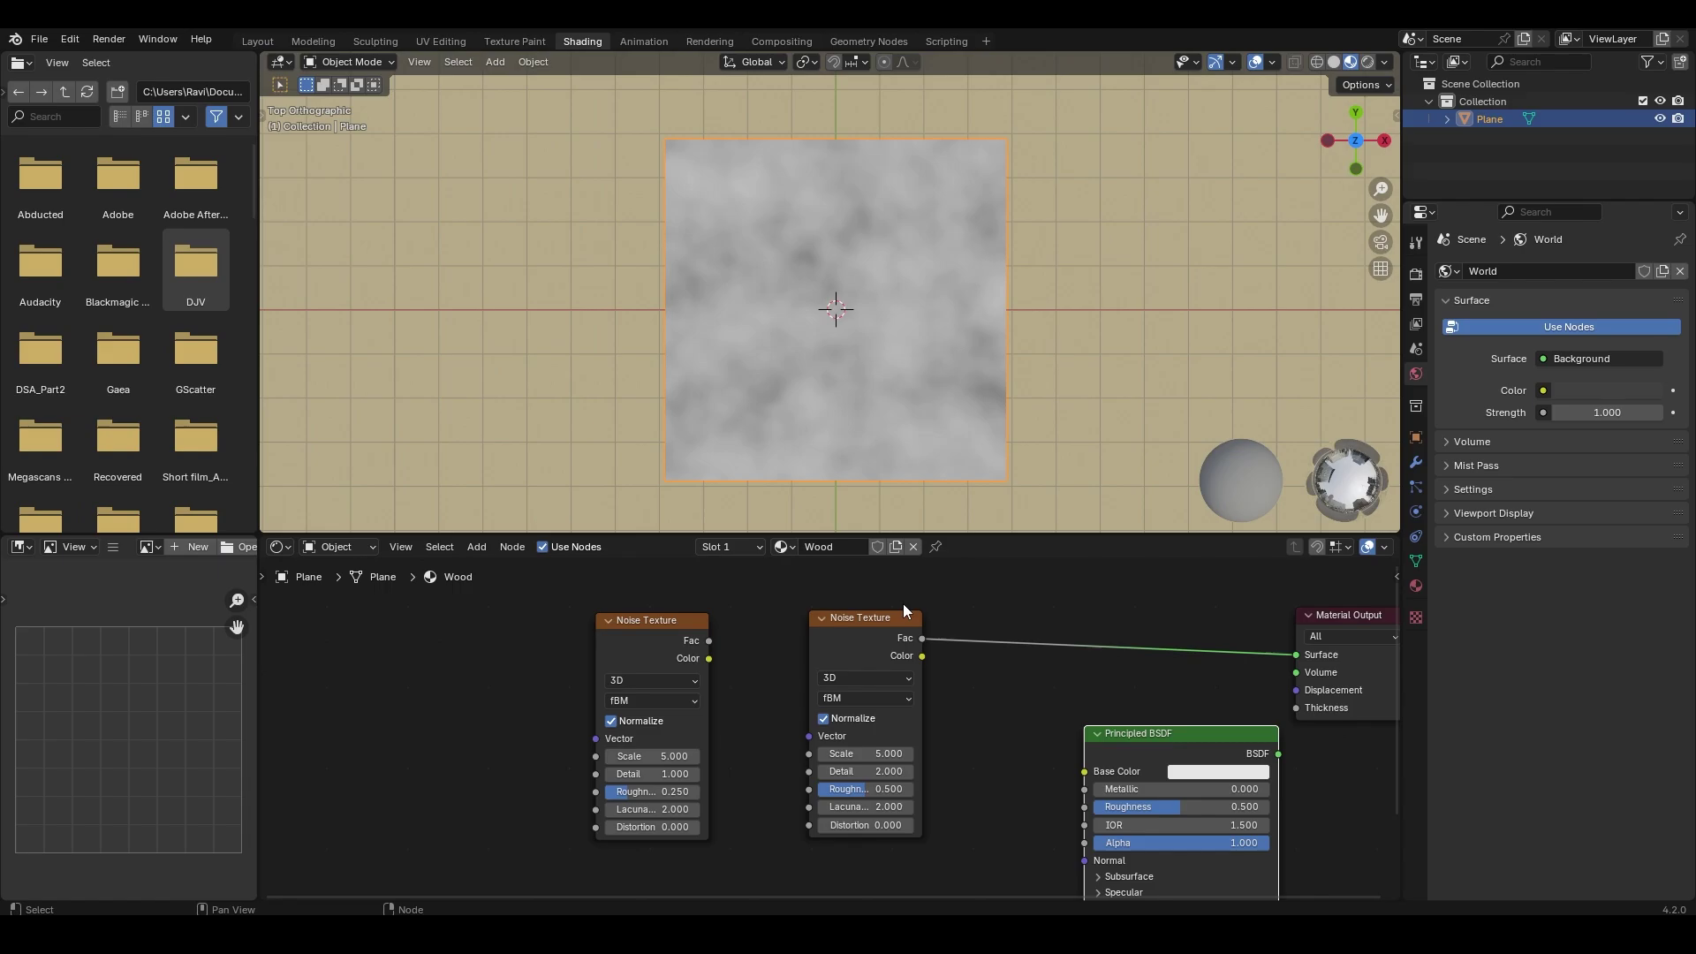
Connect the first Noise Texture's Fac output to the second Noise Texture's Vector input
scroll(830, 722, up, 1)
drag(691, 628, 805, 737)
middle_drag(1000, 709, 969, 688)
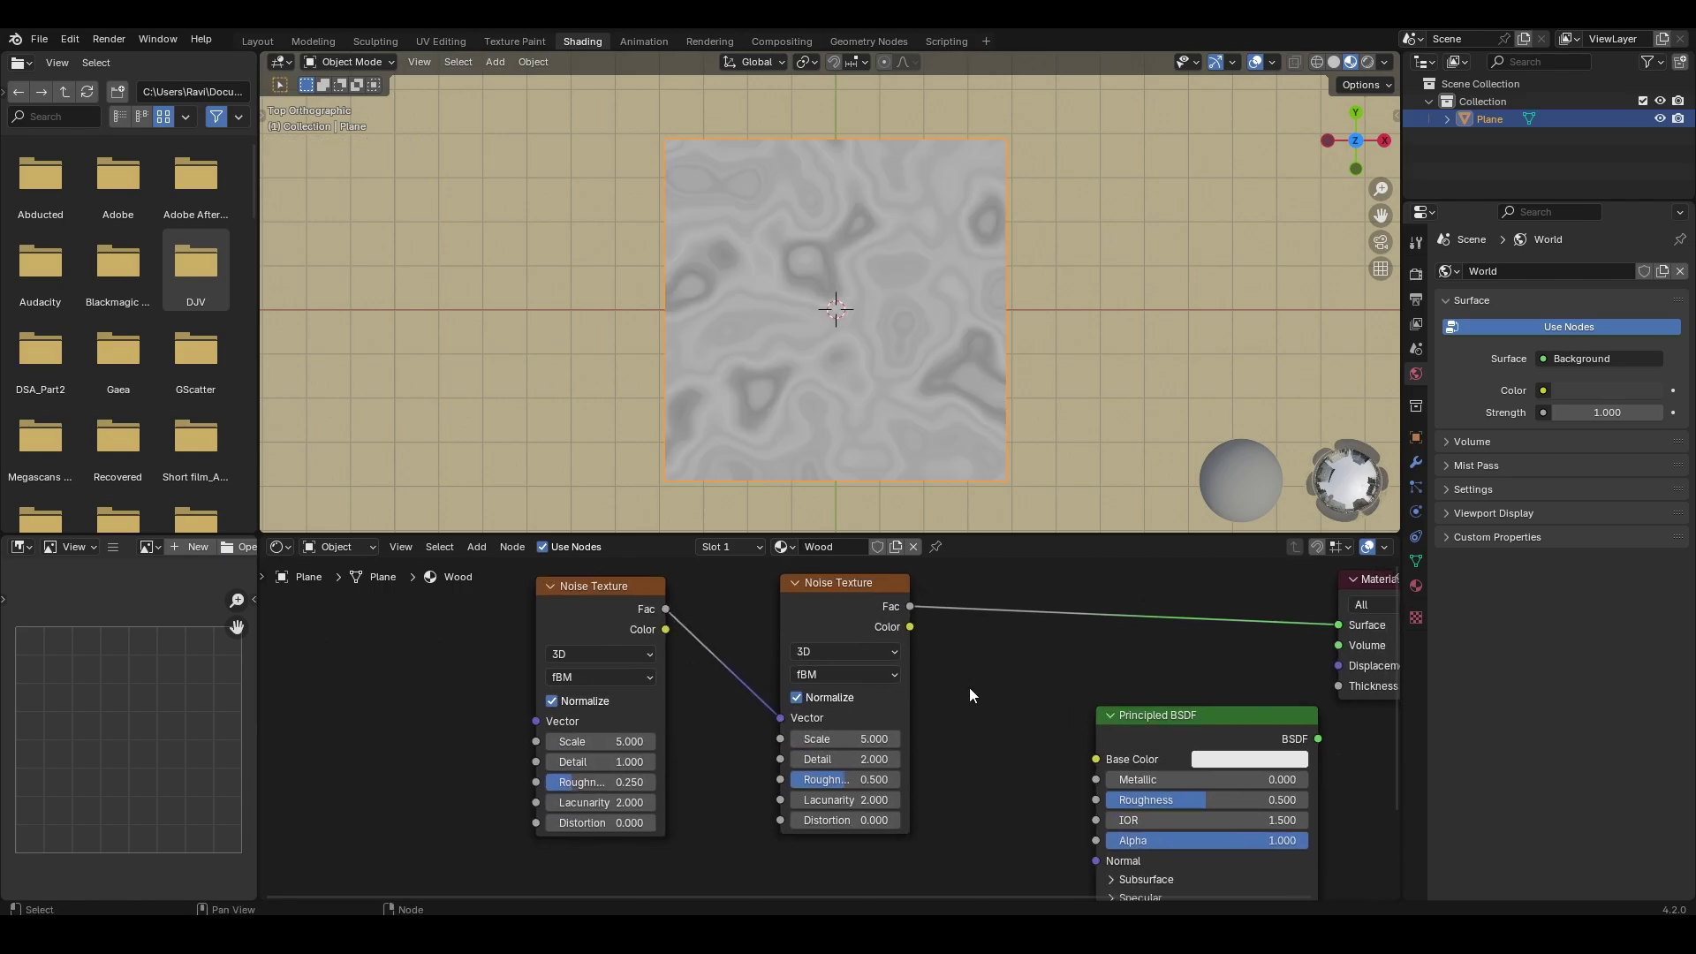
Set the second Noise Texture's Scale to 2 and Detail to 18
click(846, 738)
text(2)
key(Return)
click(865, 760)
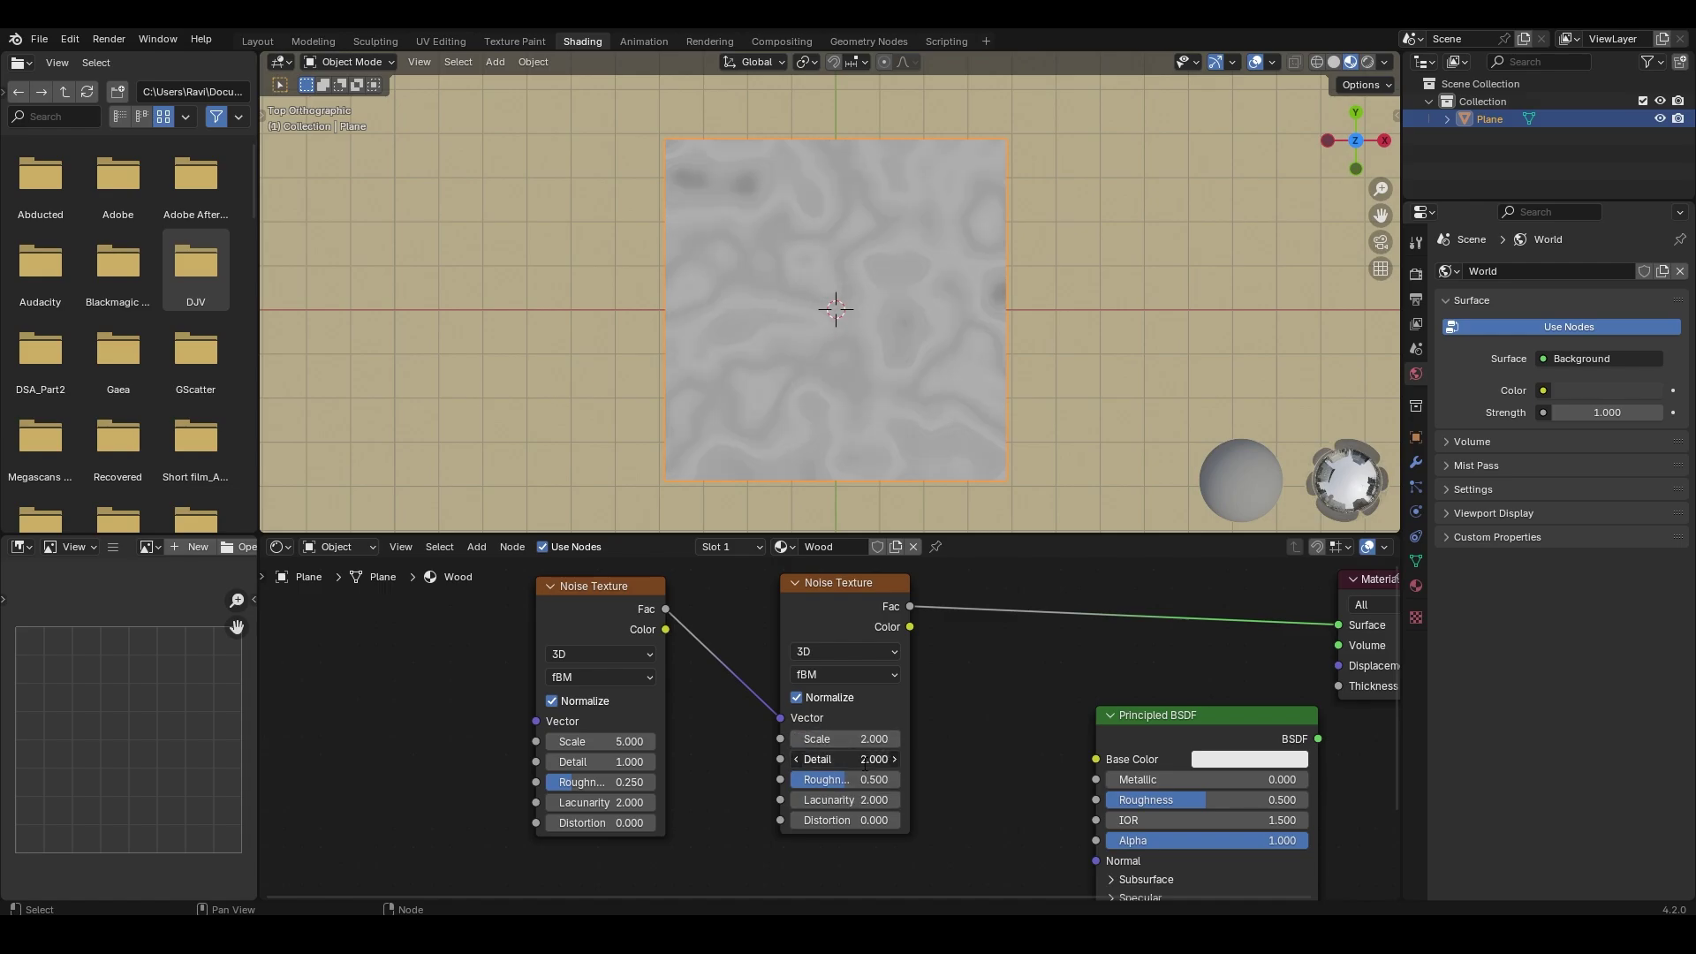
text(18)
key(Return)
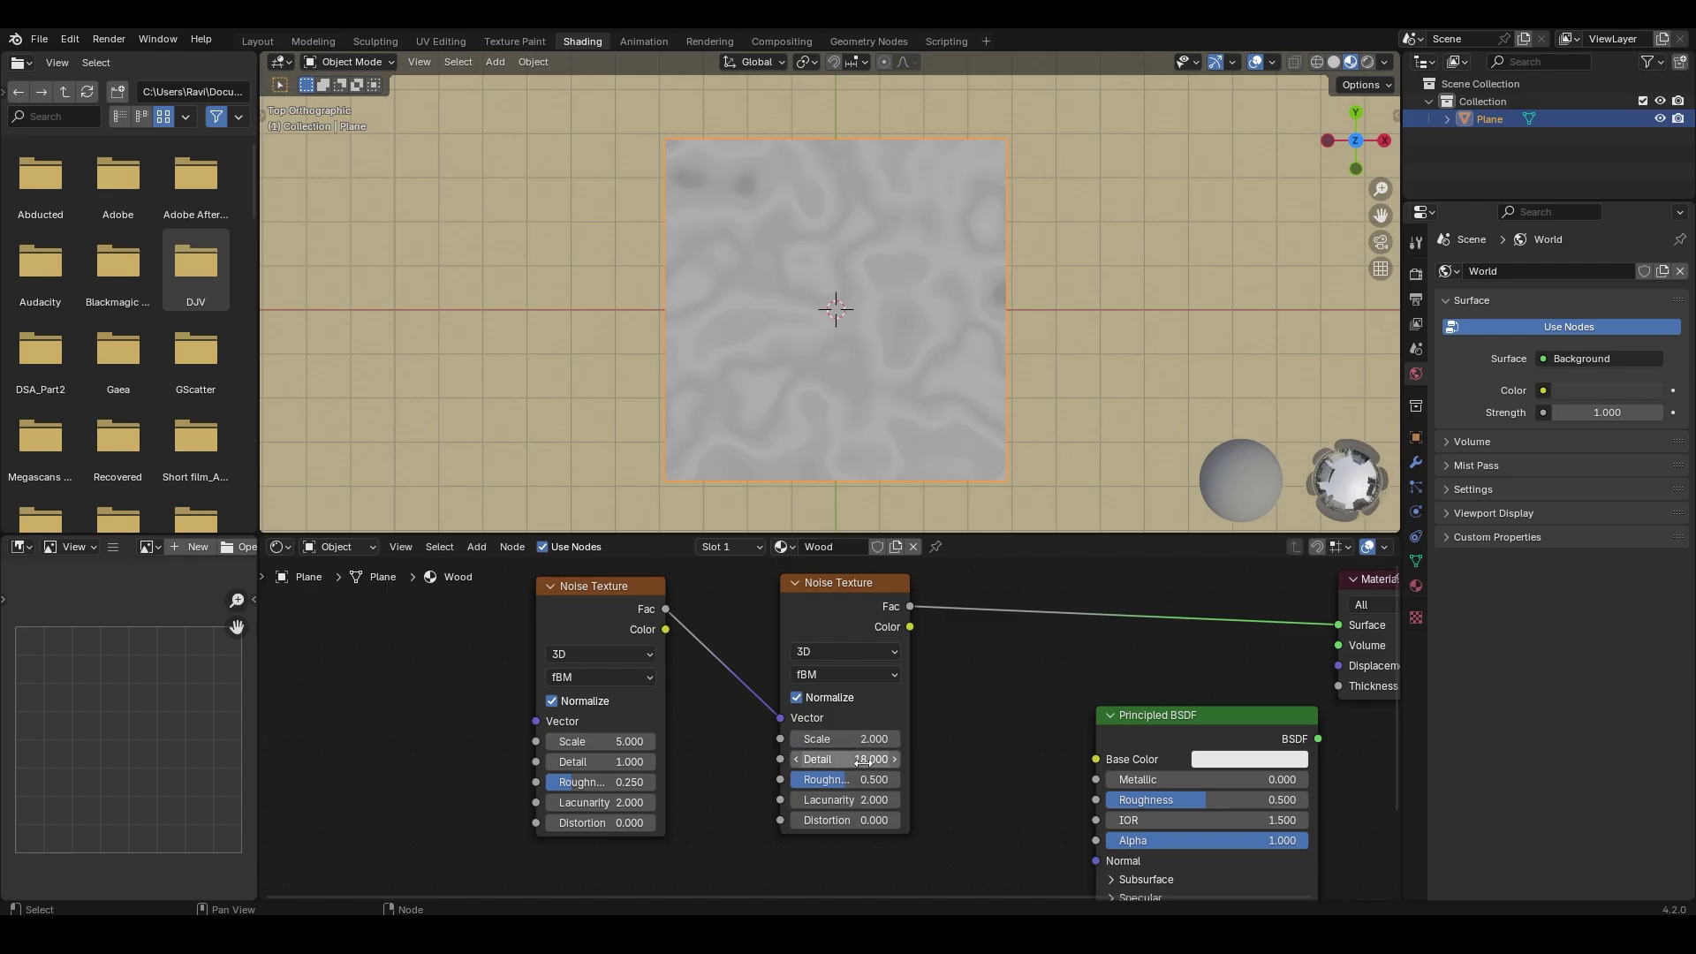
Set the second Noise Texture's Roughness to 0.708 and, after trying a Distortion of 2, set Distortion to 0.82
drag(855, 782, 877, 783)
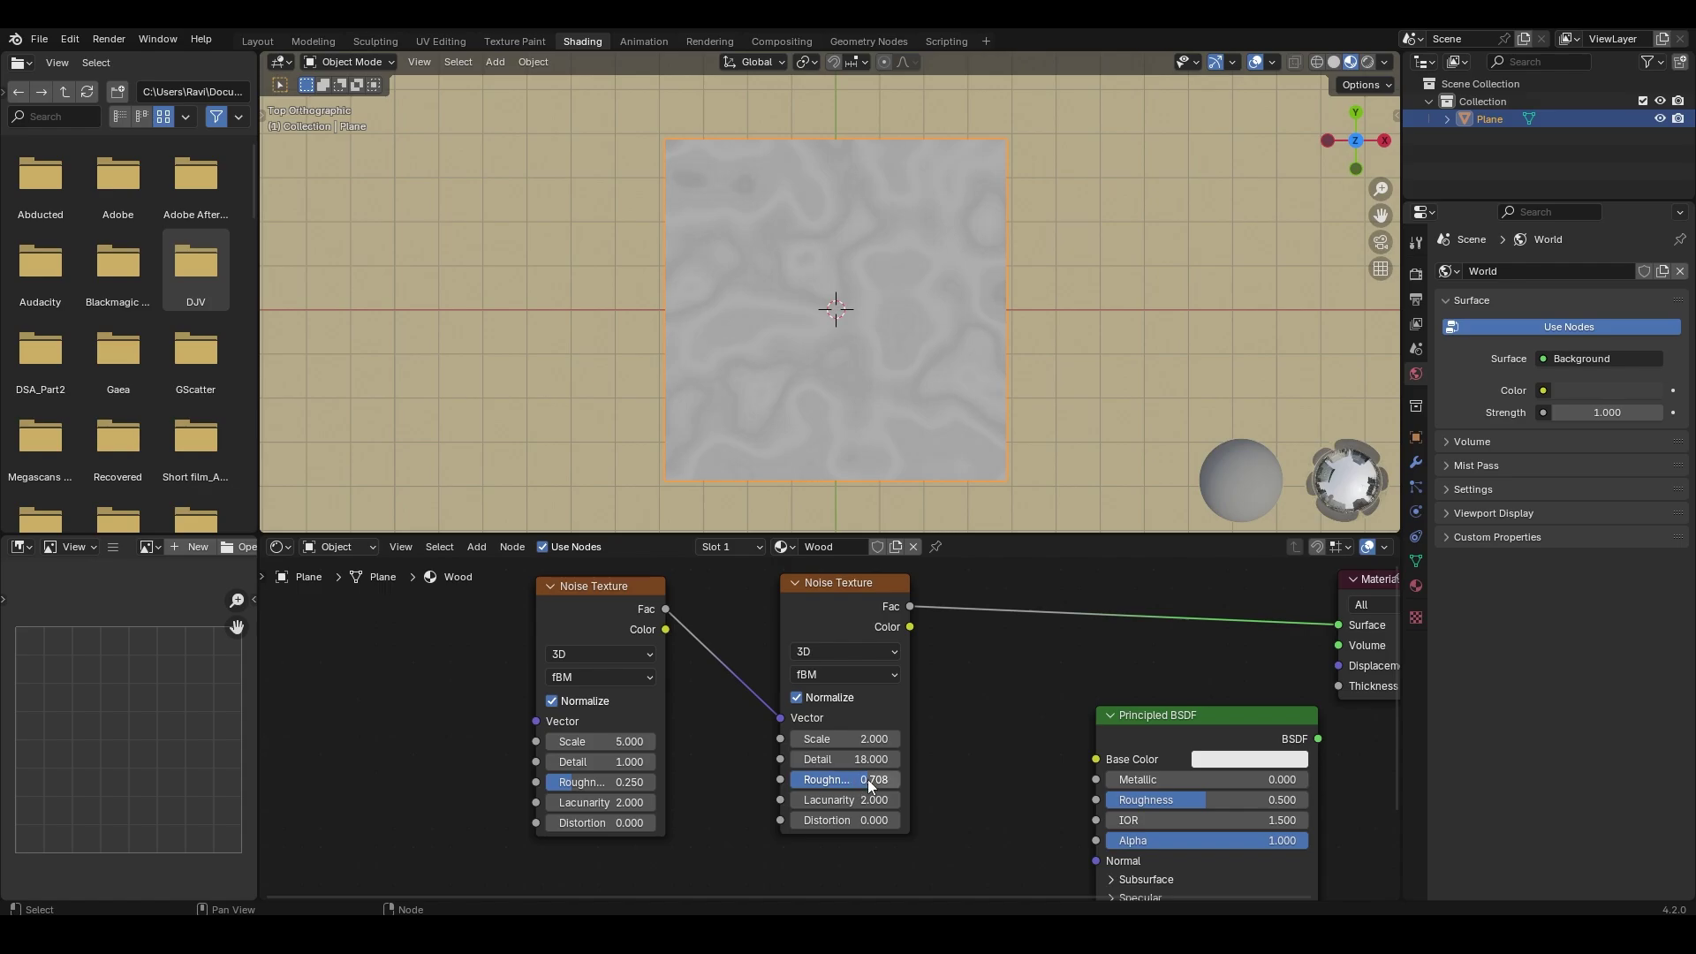
click(874, 821)
text(2)
key(Return)
click(874, 821)
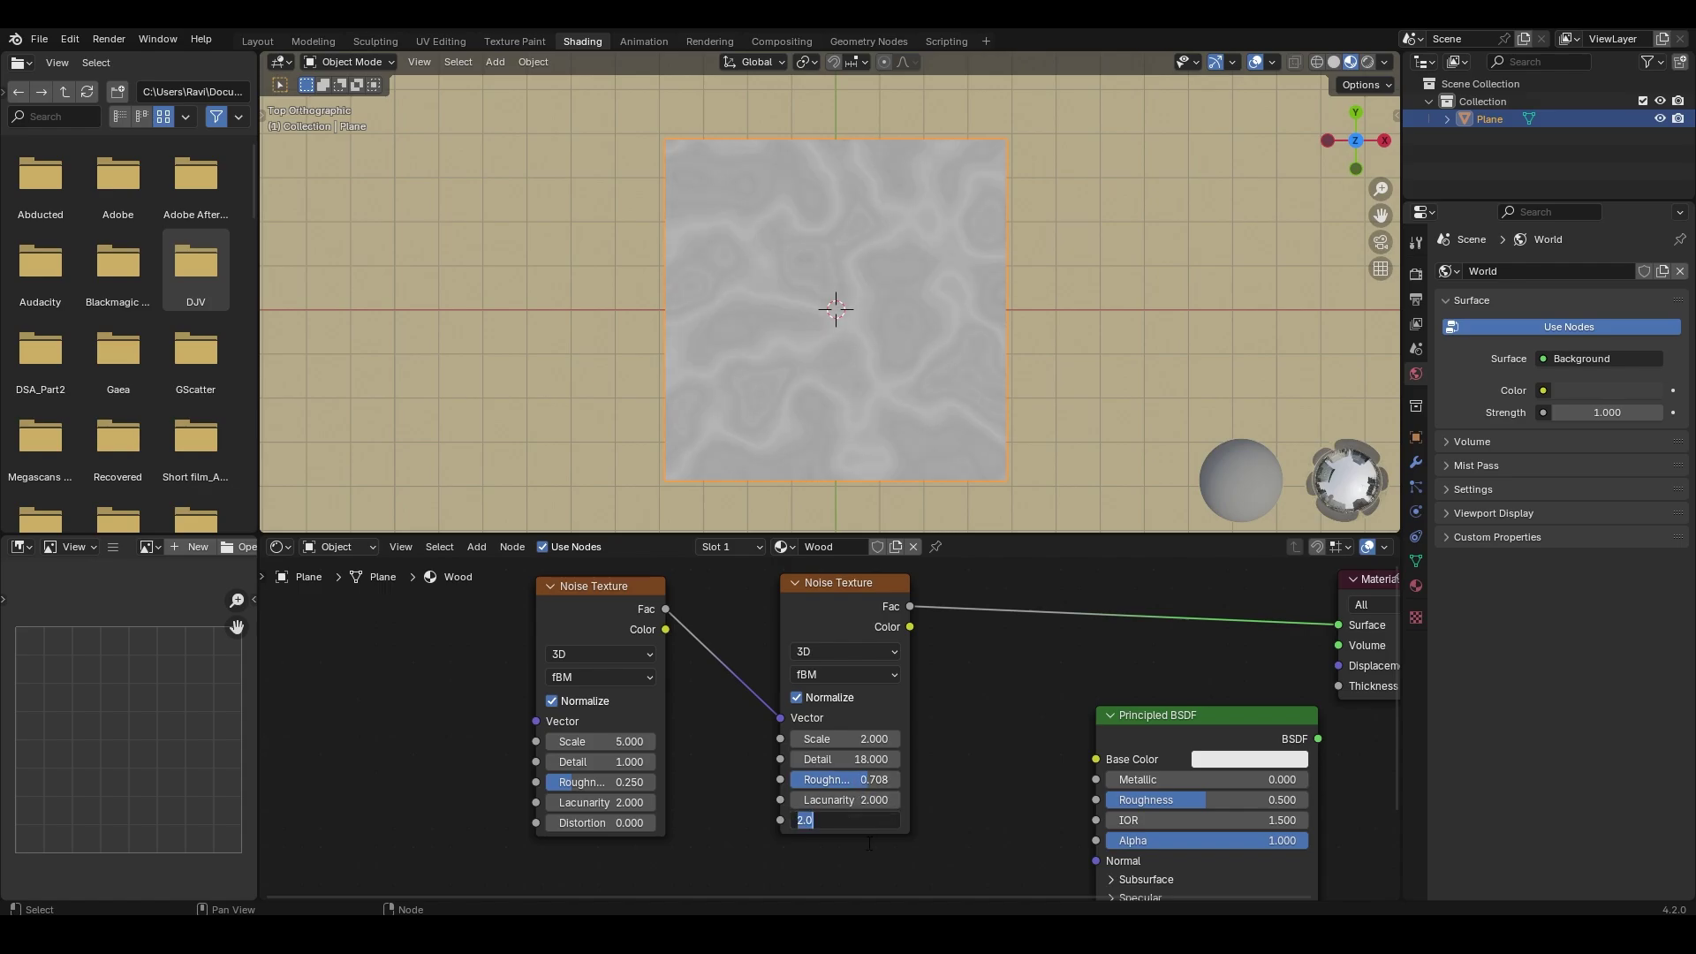
click(861, 834)
drag(802, 821, 859, 821)
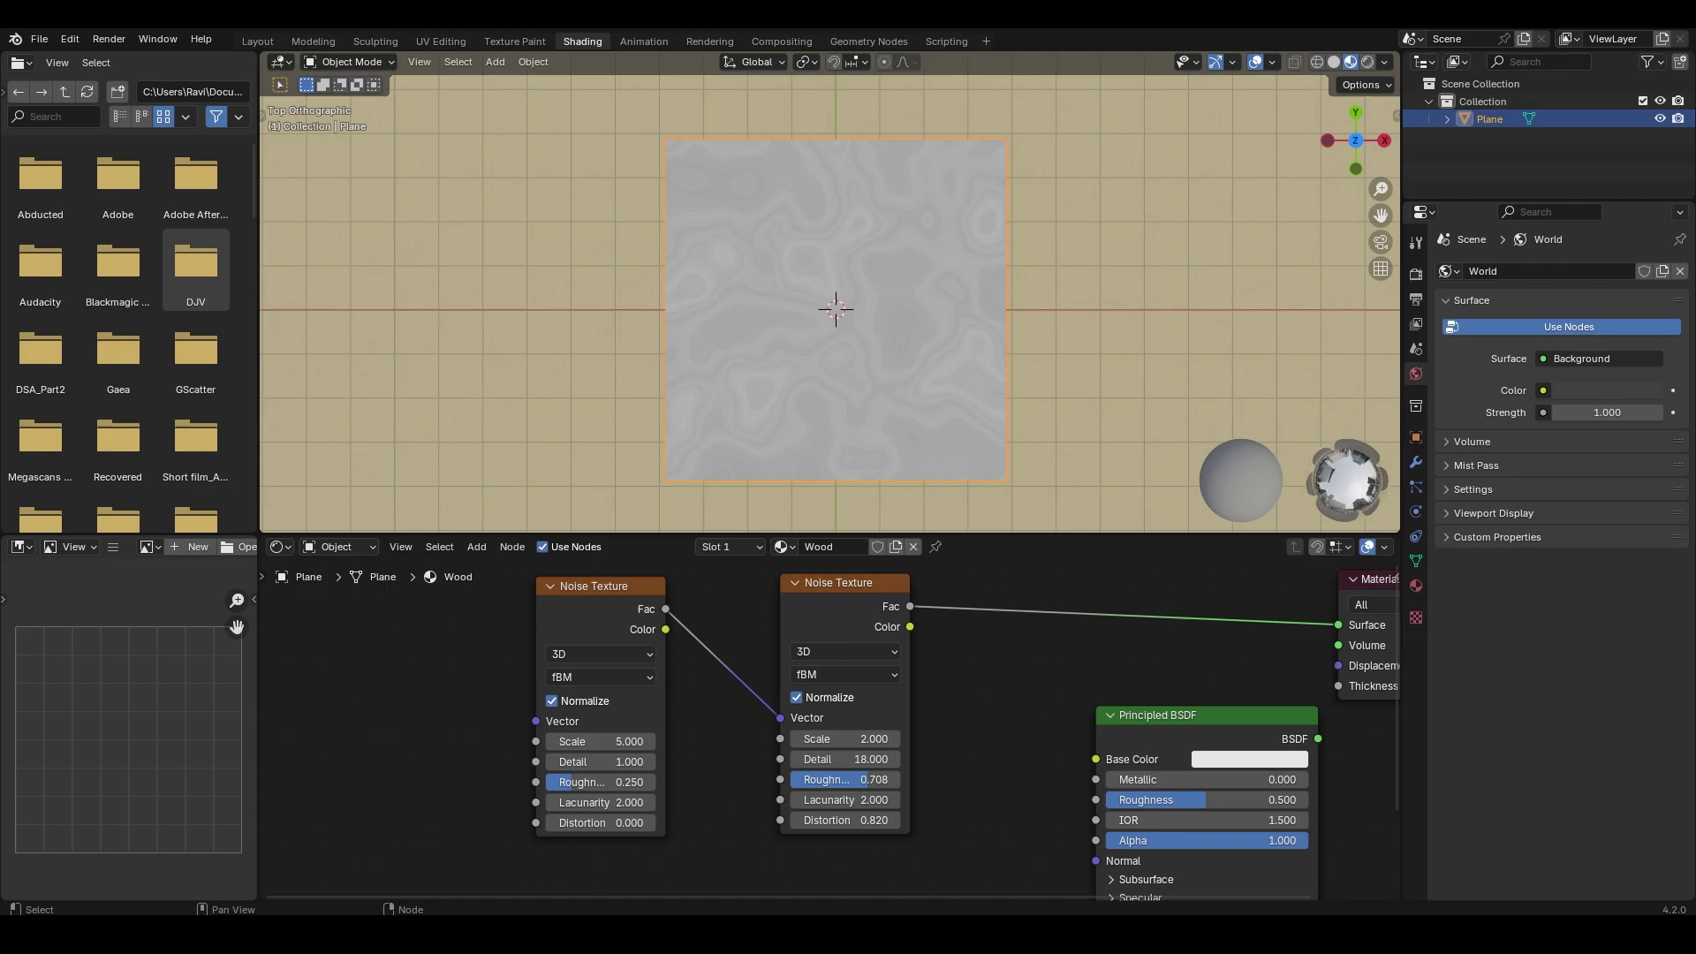
Add Texture Coordinate and Mapping nodes to the first Noise Texture and connect the Object output to the Mapping's Vector
ctrl+middle_drag(998, 829, 989, 738)
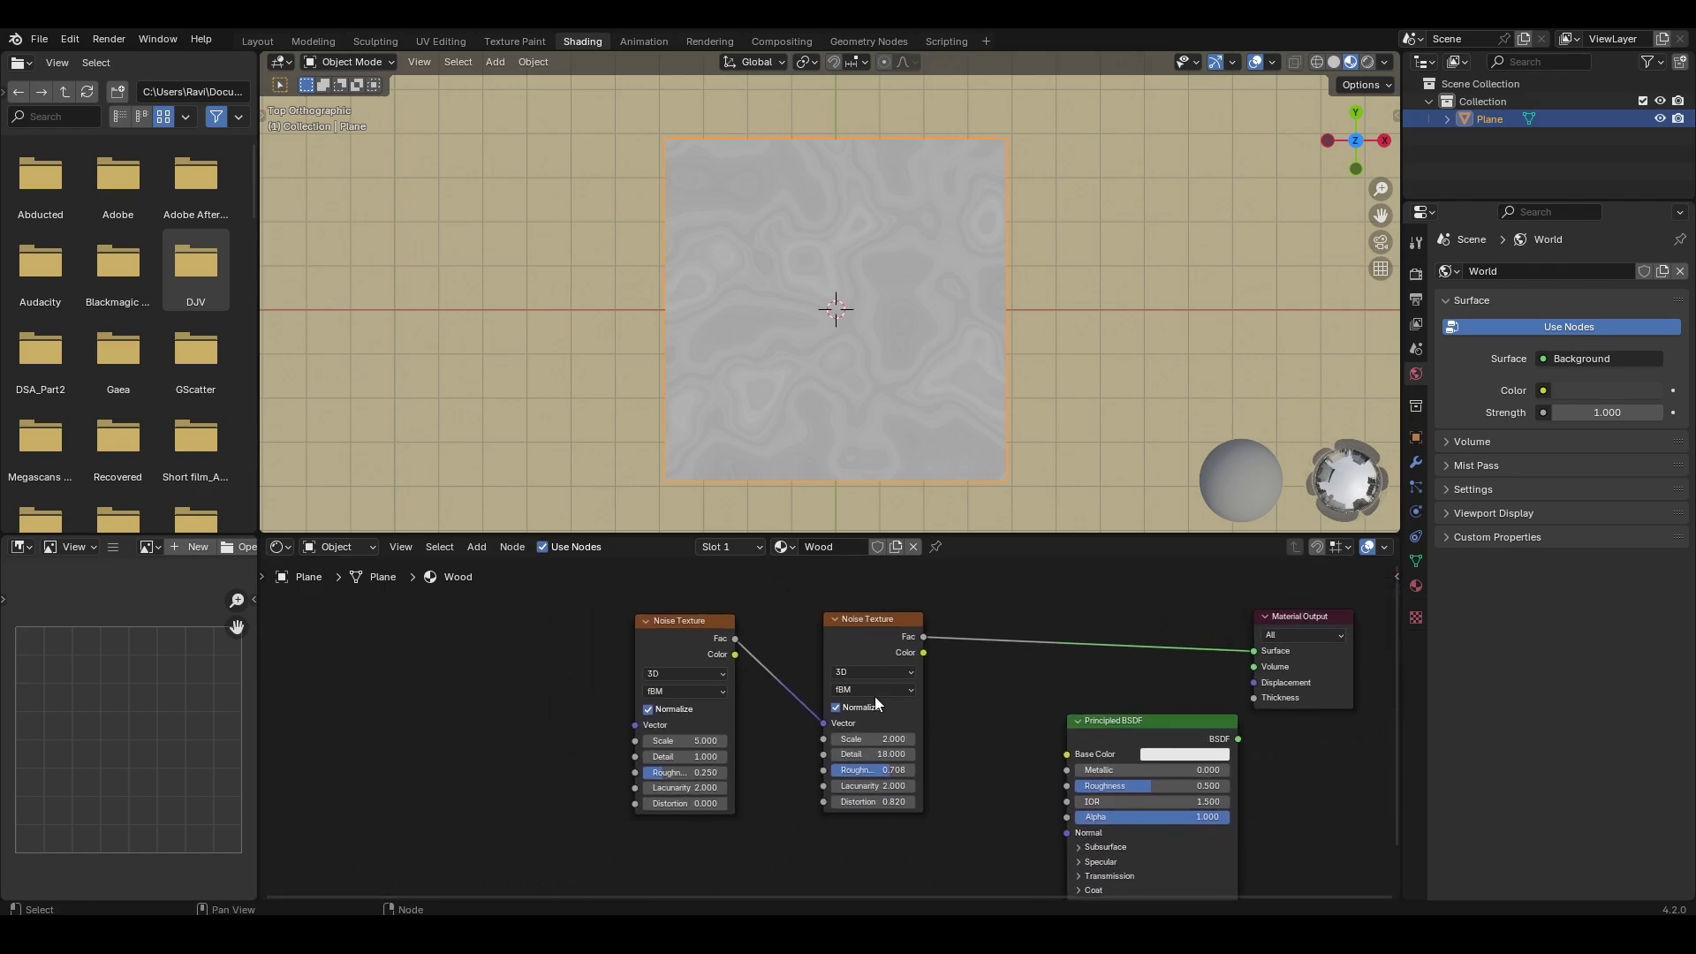
ctrl+middle_drag(874, 696, 822, 673)
click(691, 633)
key(ctrl)
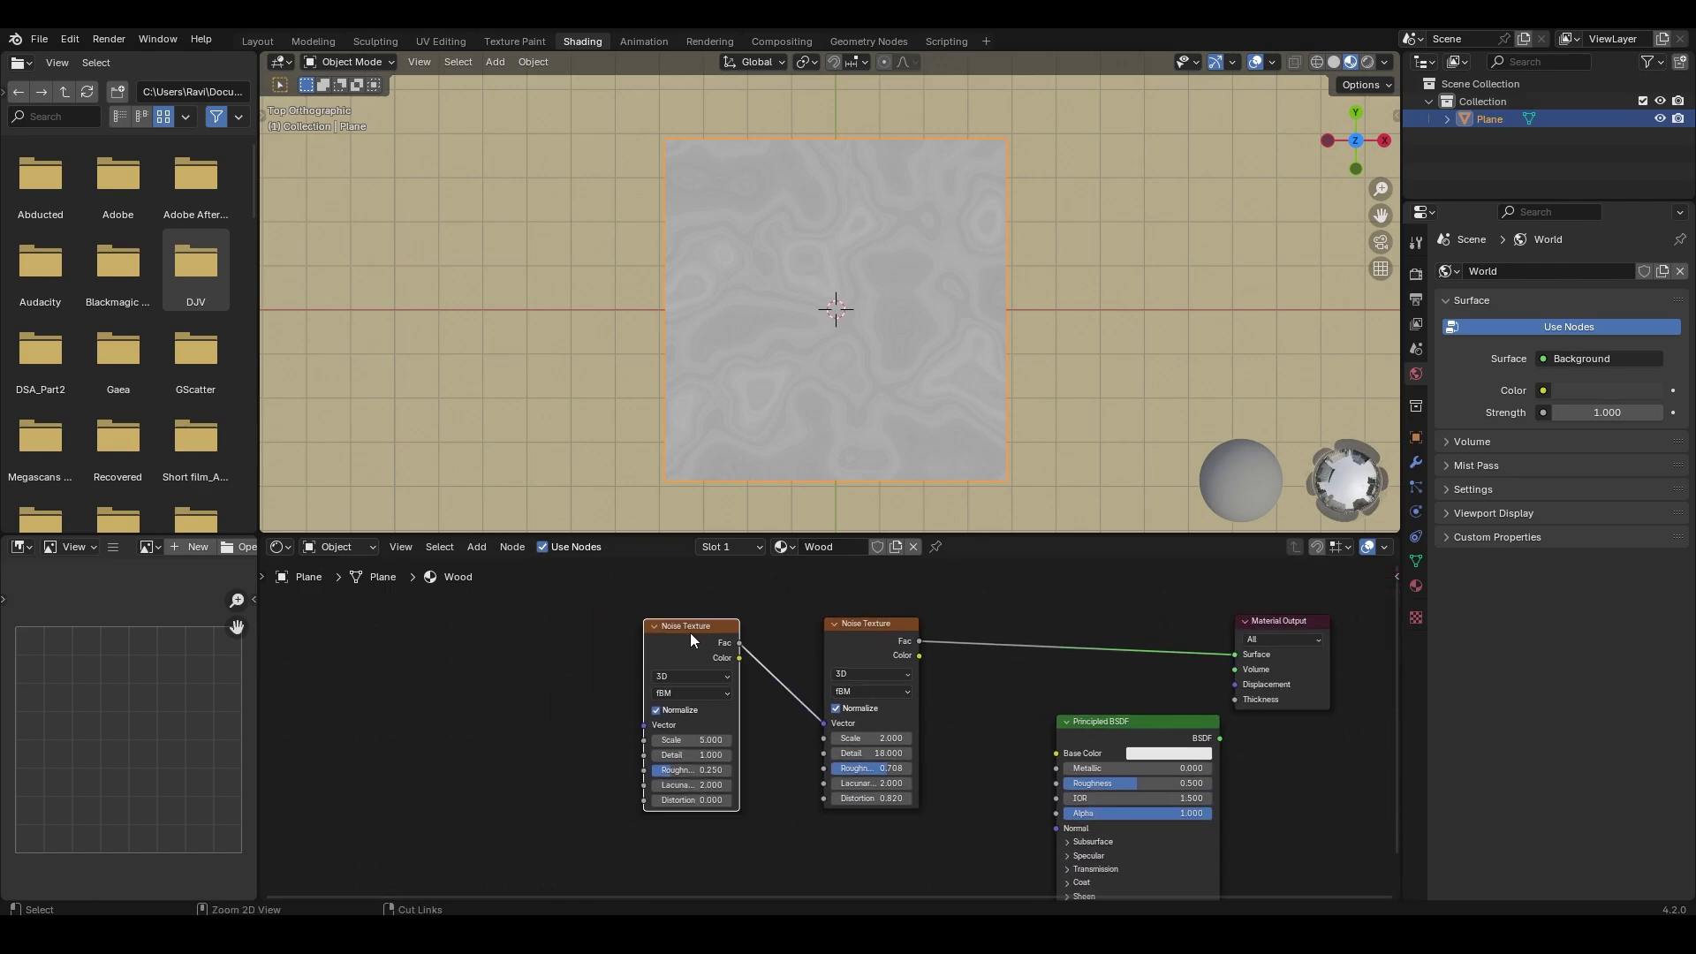
key(ctrl+t)
middle_drag(494, 712, 527, 702)
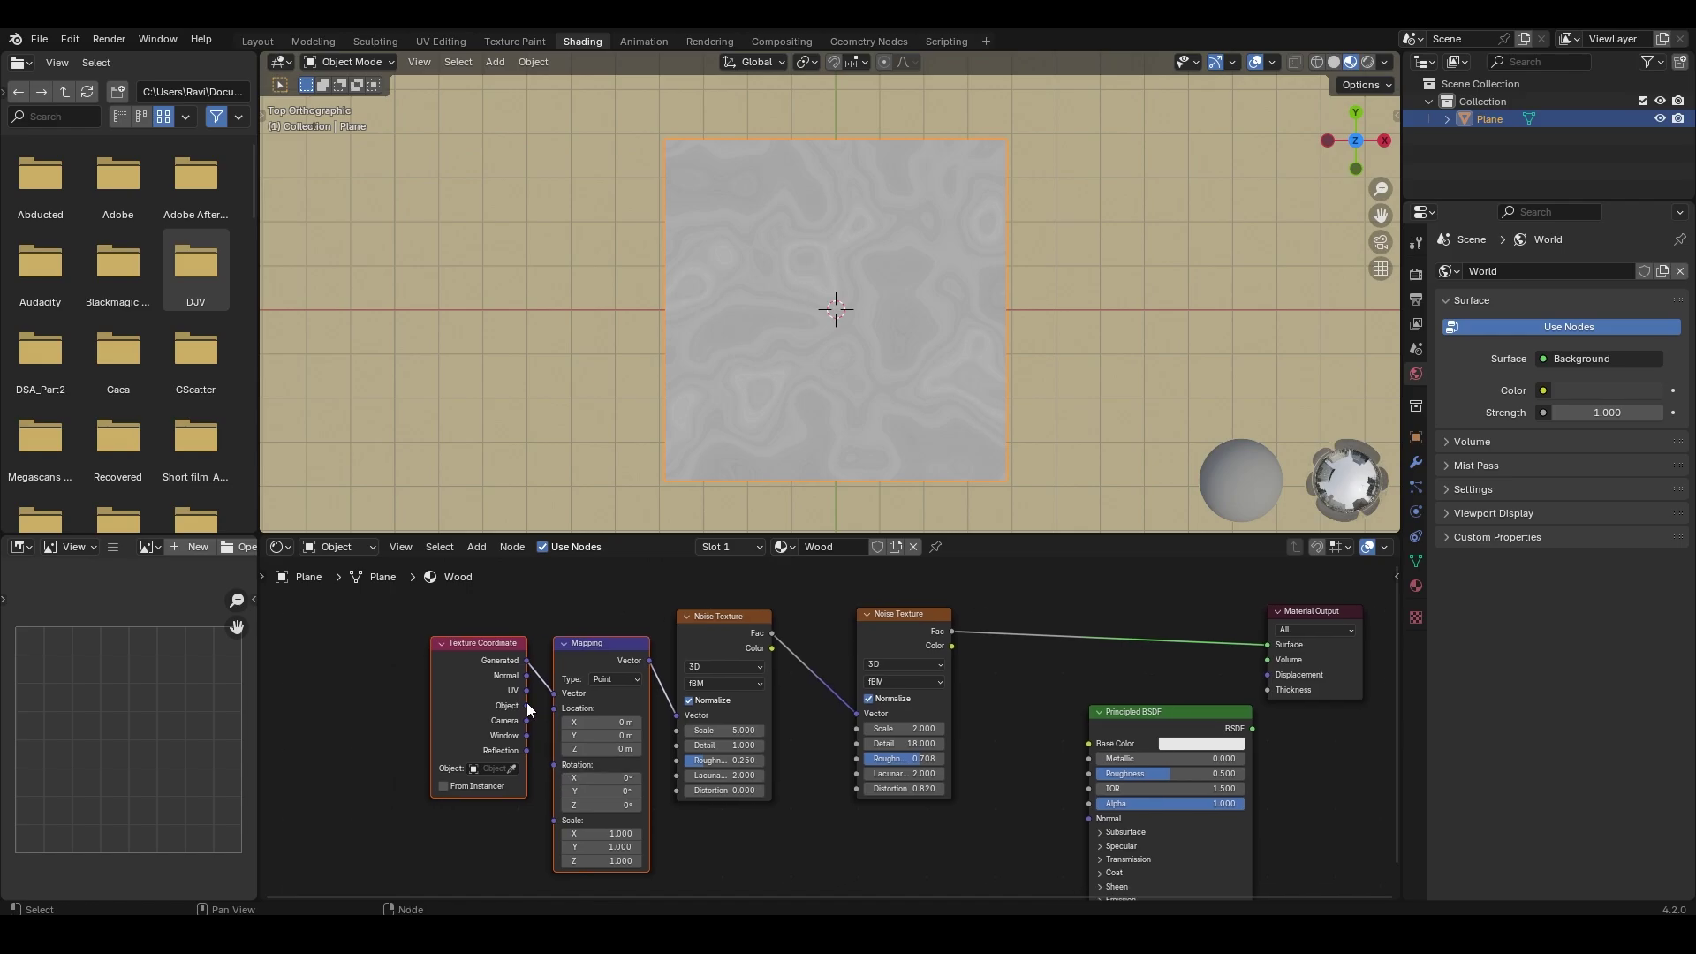
mouse_move(526, 704)
mouse_down()
mouse_move(537, 722)
mouse_move(553, 694)
mouse_up()
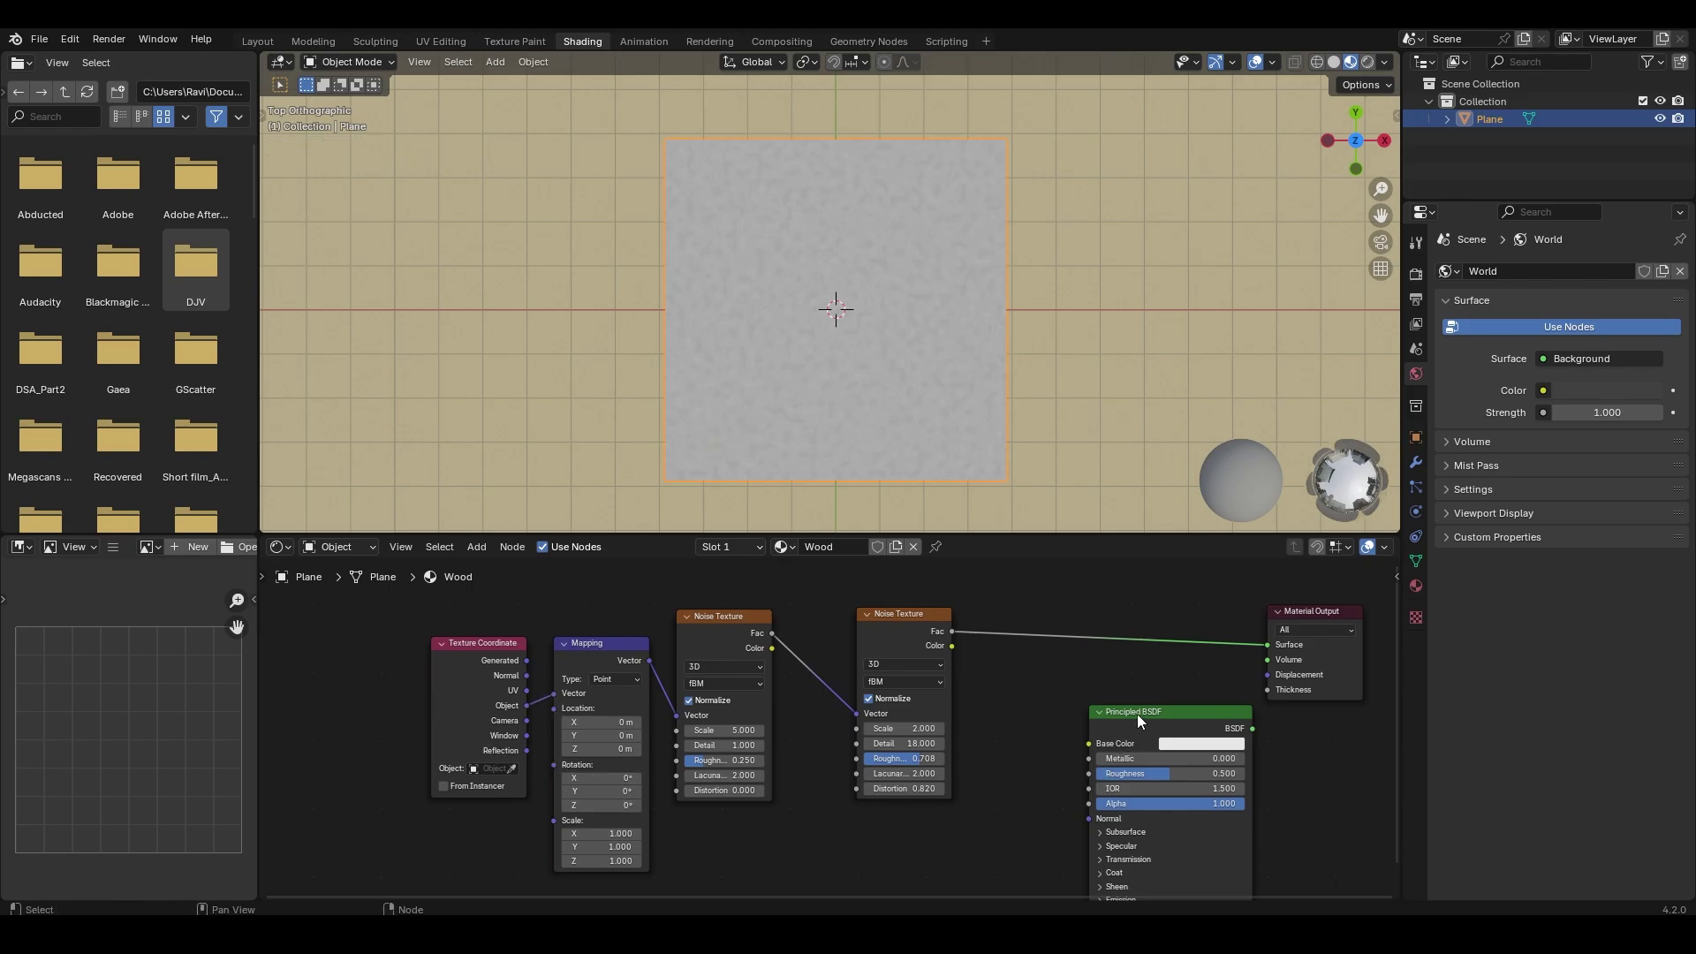
Insert the Principled BSDF before the Material Output and add a Color Ramp between the second Noise Texture and Base Color
drag(1137, 714, 1141, 610)
key(shift+a)
text(s)
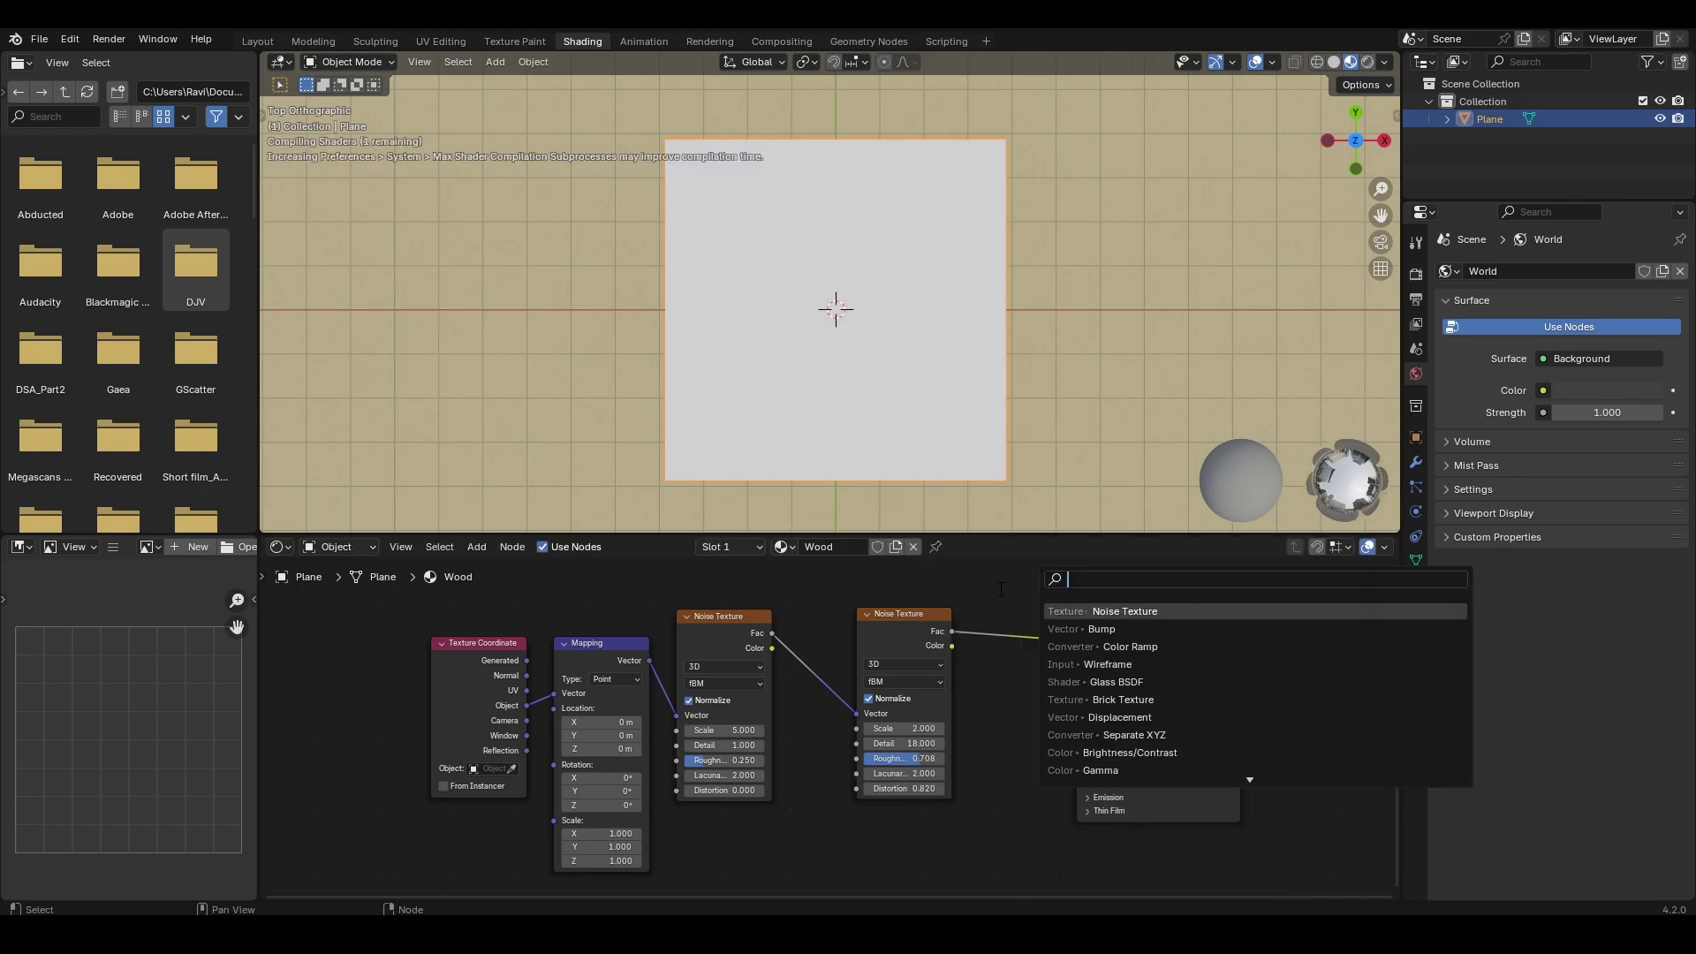
text(color)
key(Down)
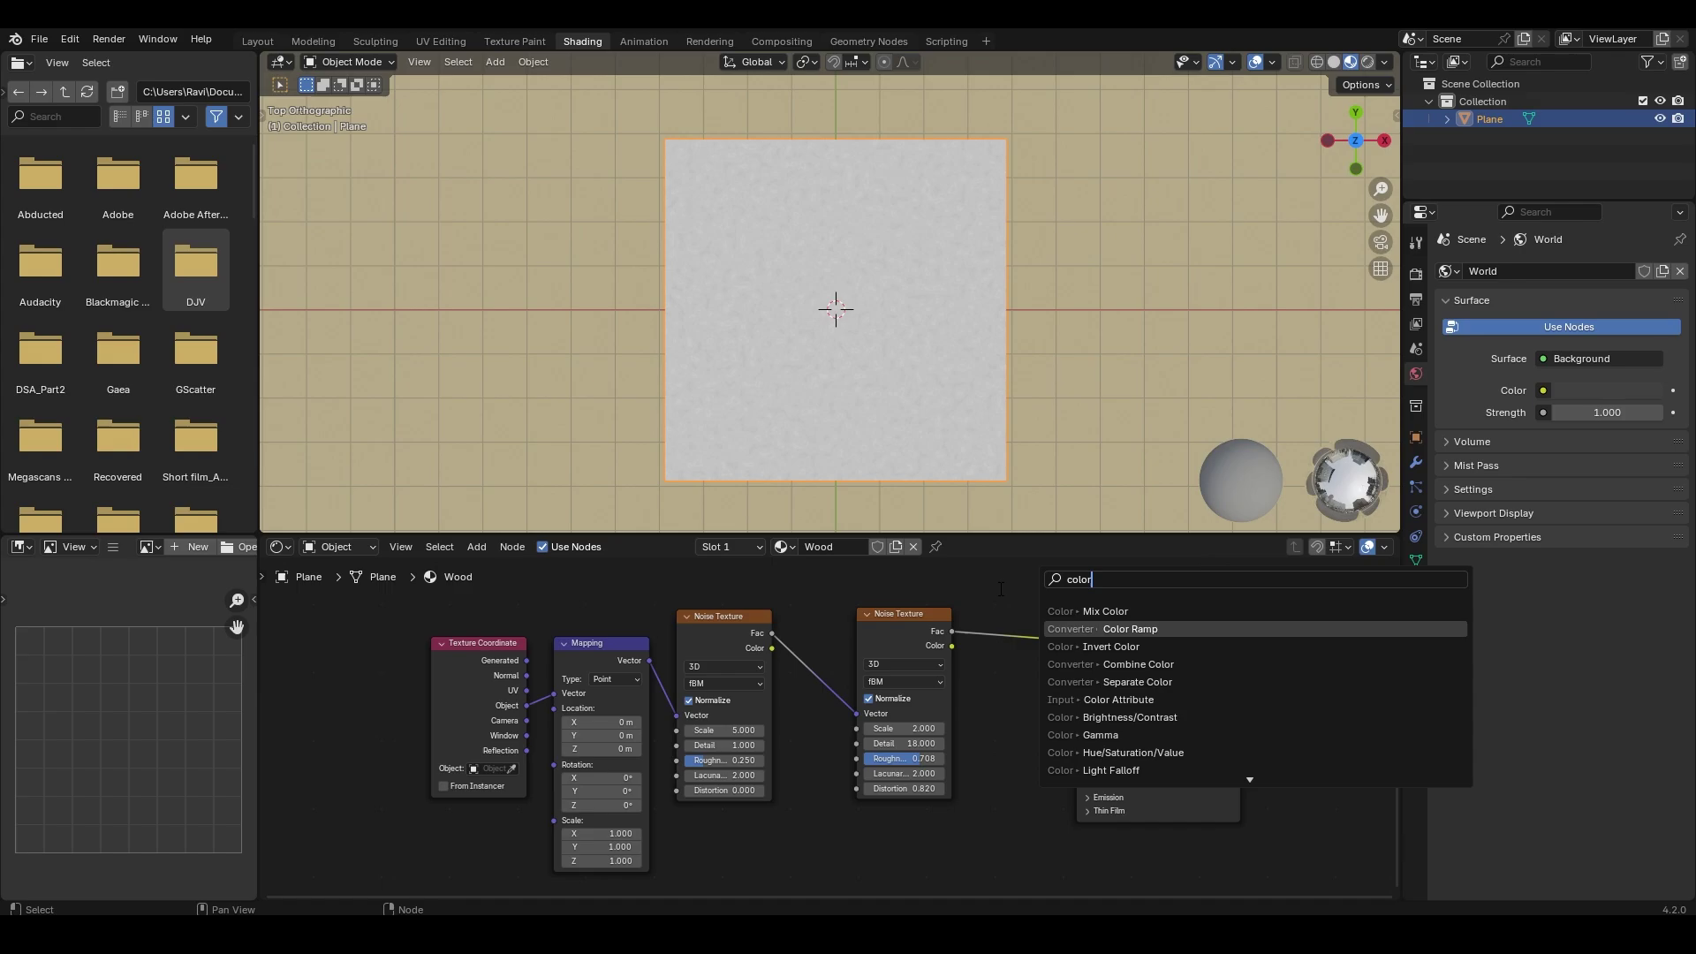
key(Return)
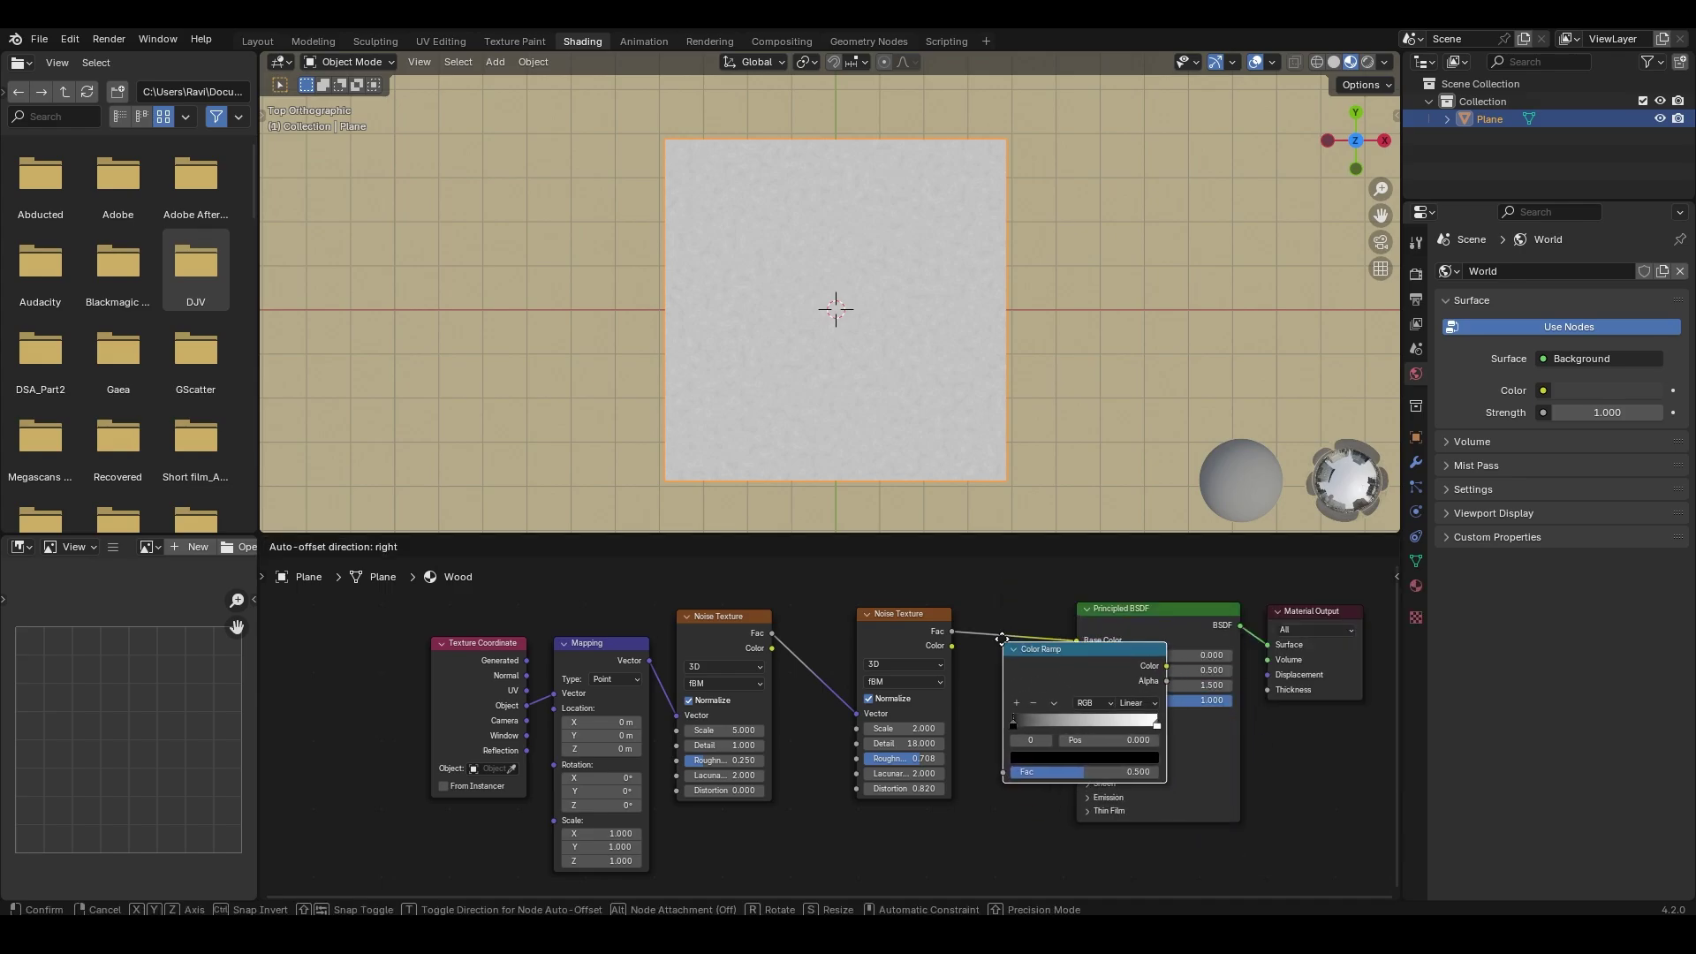
click(1018, 653)
Move the Color Ramp's black stop to position 0.323 and its white stop to position 0.805
shift+middle_drag(1040, 792, 818, 828)
scroll(949, 770, up, 6)
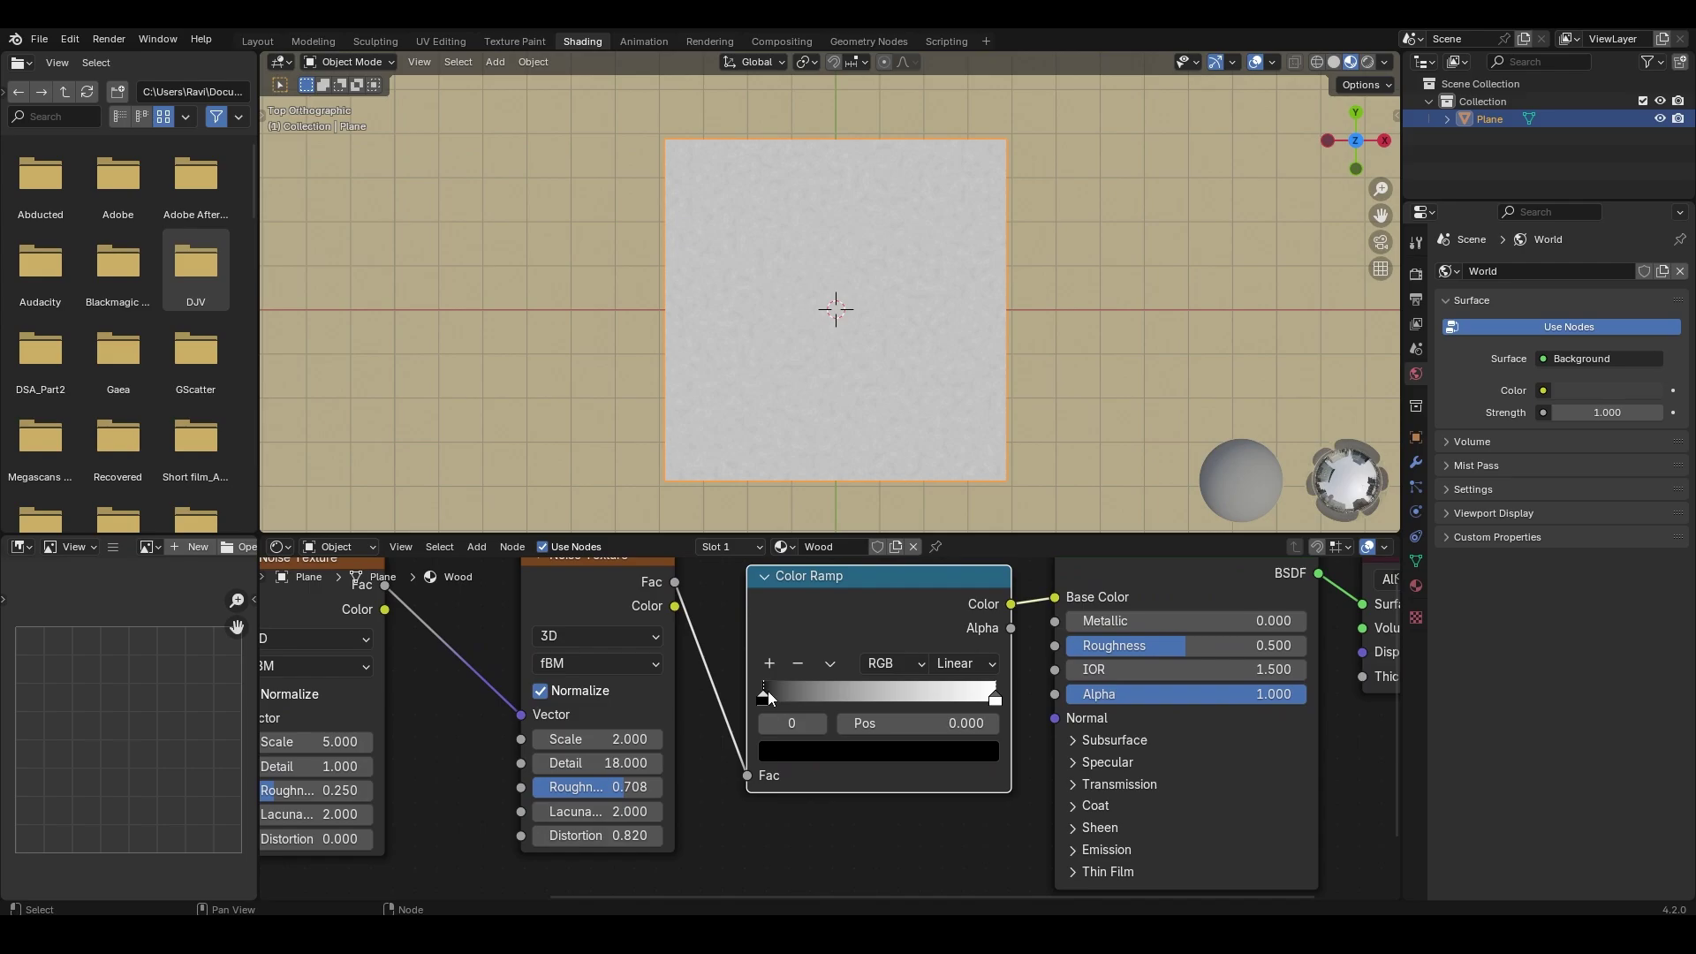
drag(763, 698, 829, 698)
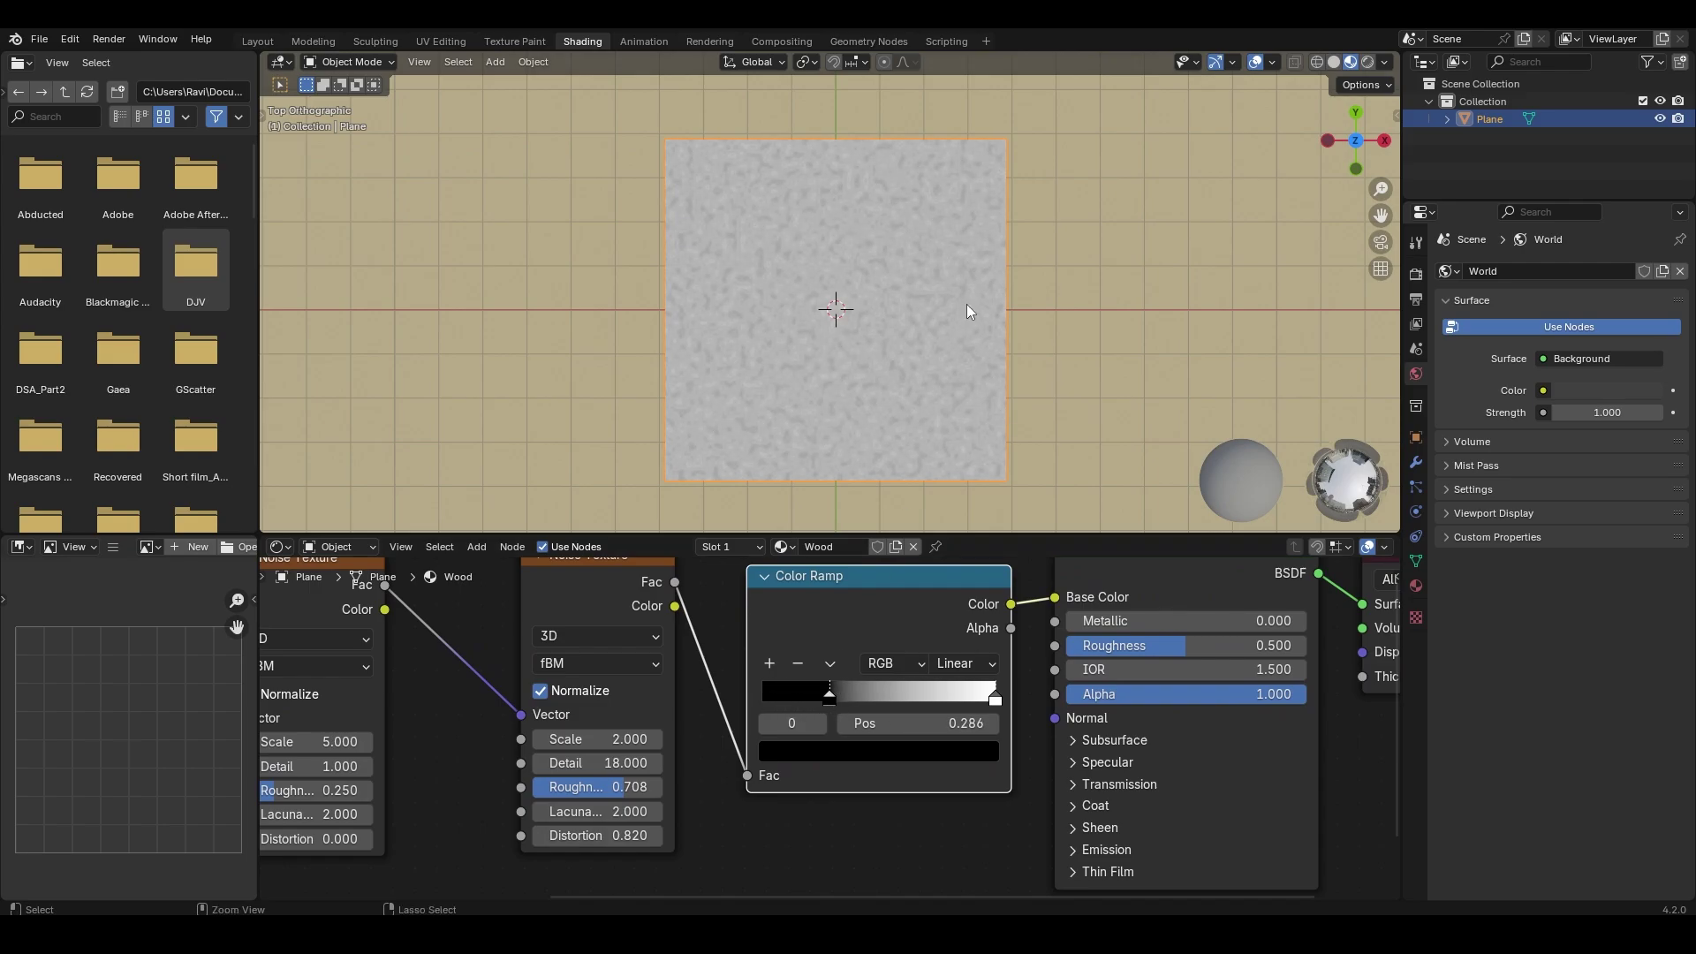
ctrl+middle_drag(967, 304, 963, 218)
shift+middle_drag(969, 303, 973, 248)
drag(999, 700, 950, 699)
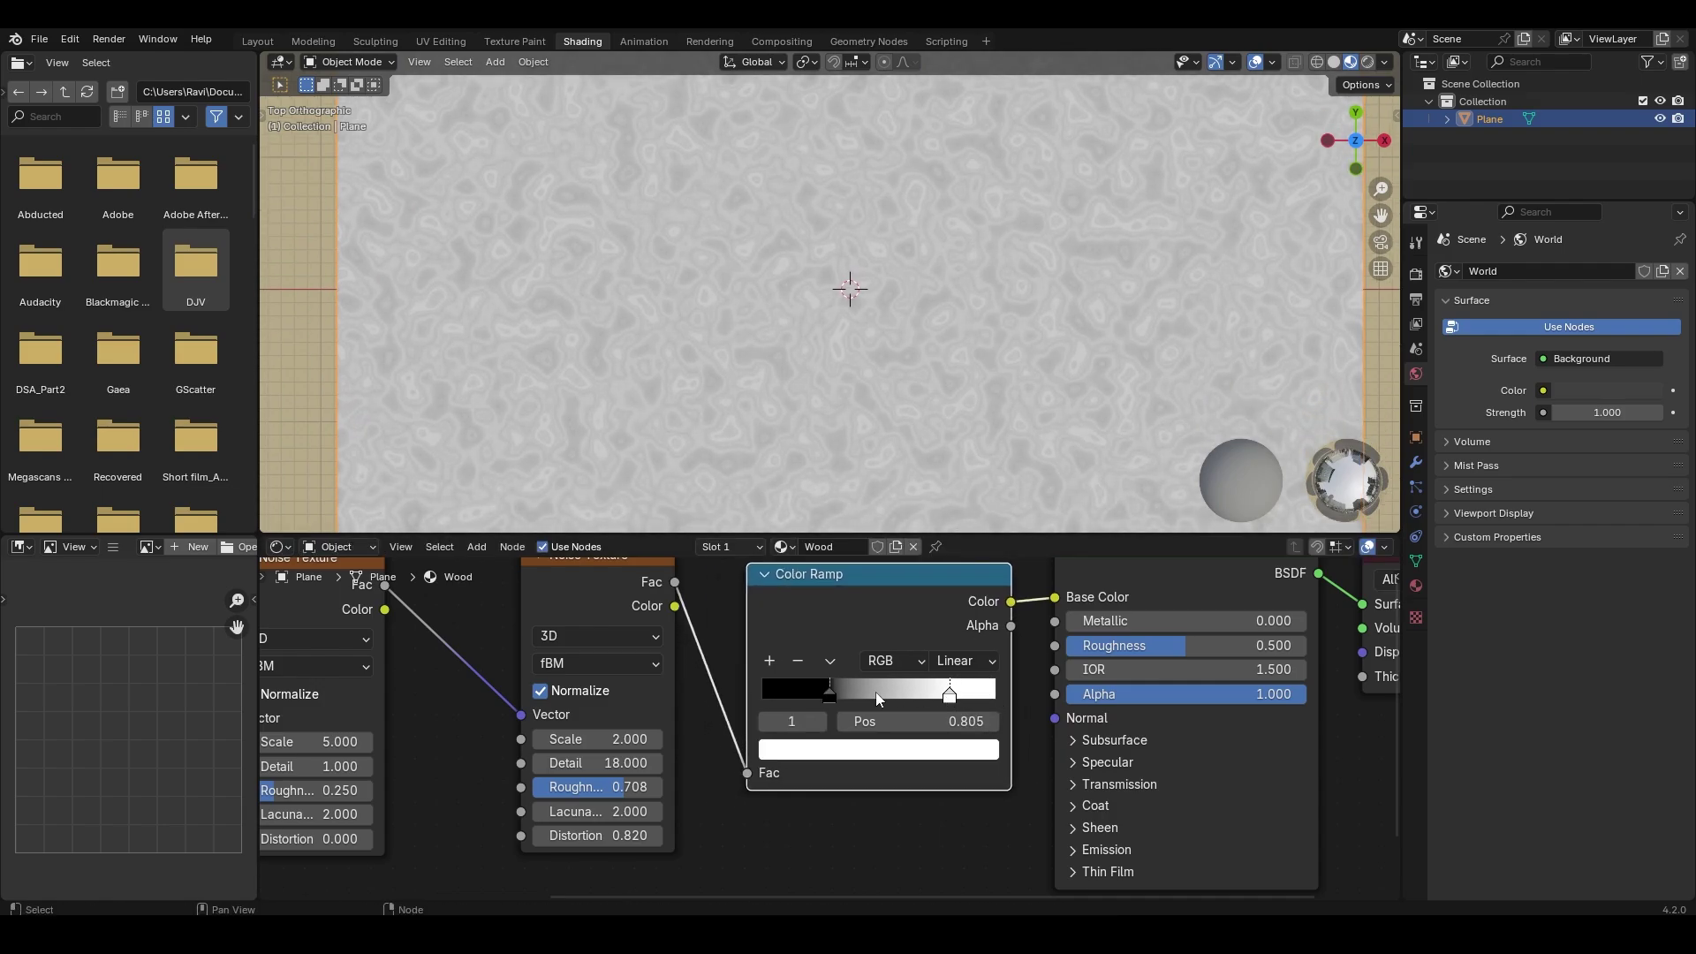
drag(829, 698, 839, 700)
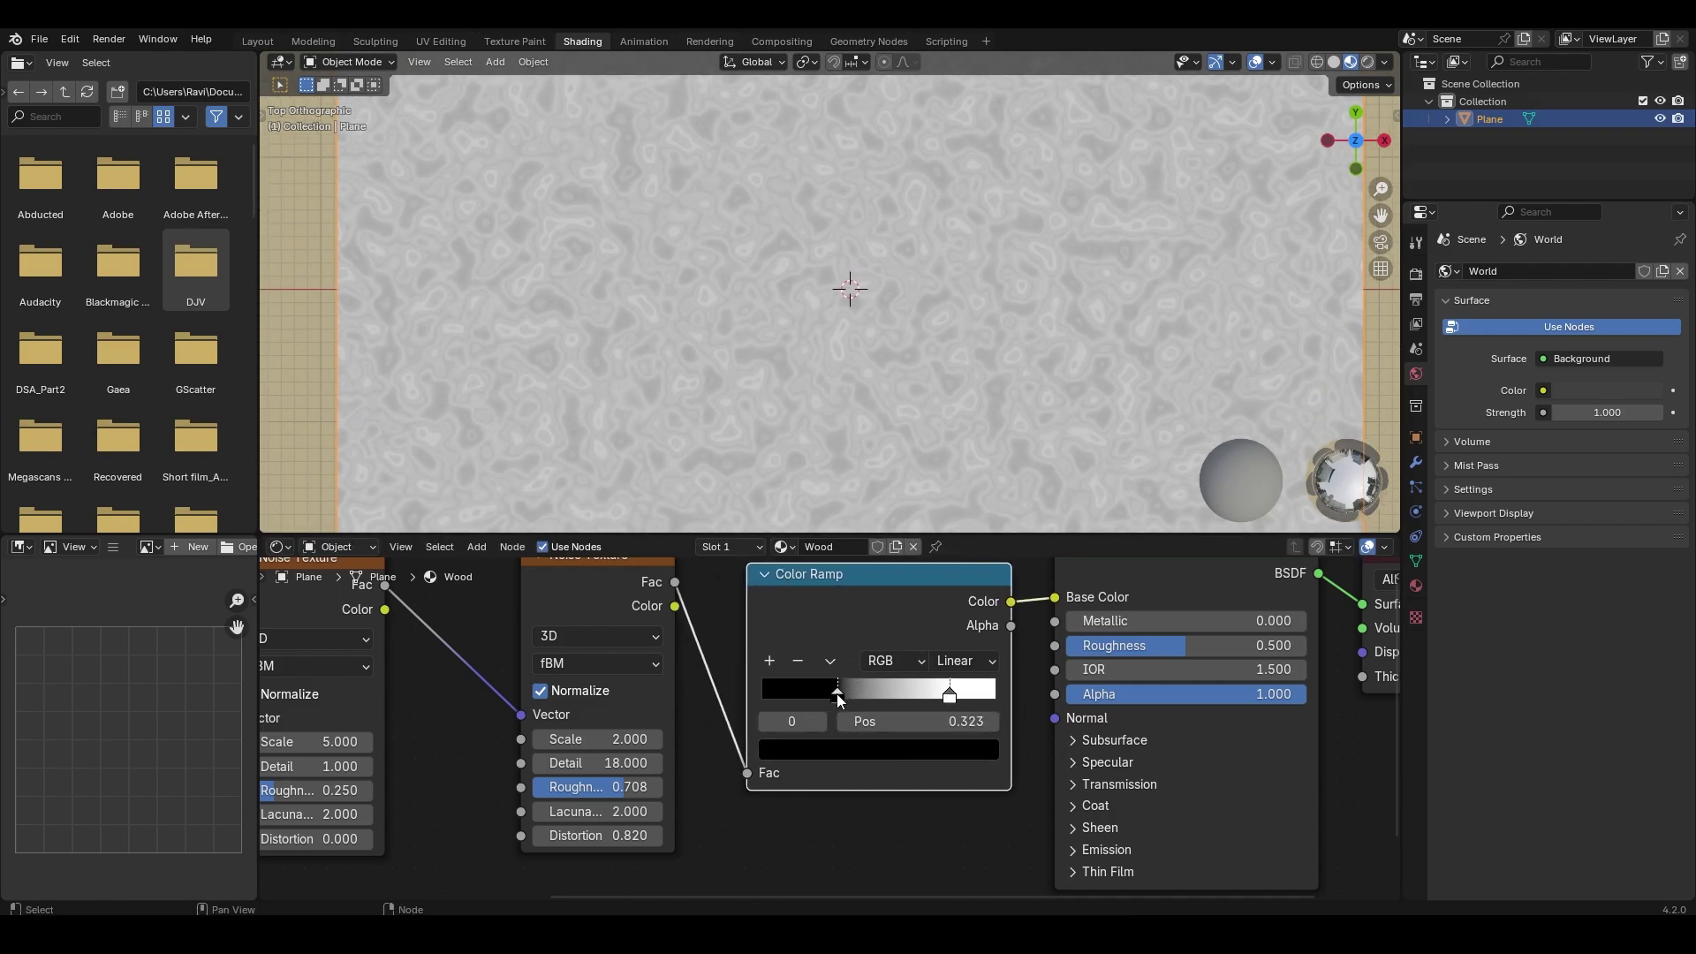
Change the Color Ramp's black stop to orange, hex EF9B35
click(857, 751)
drag(980, 516, 980, 413)
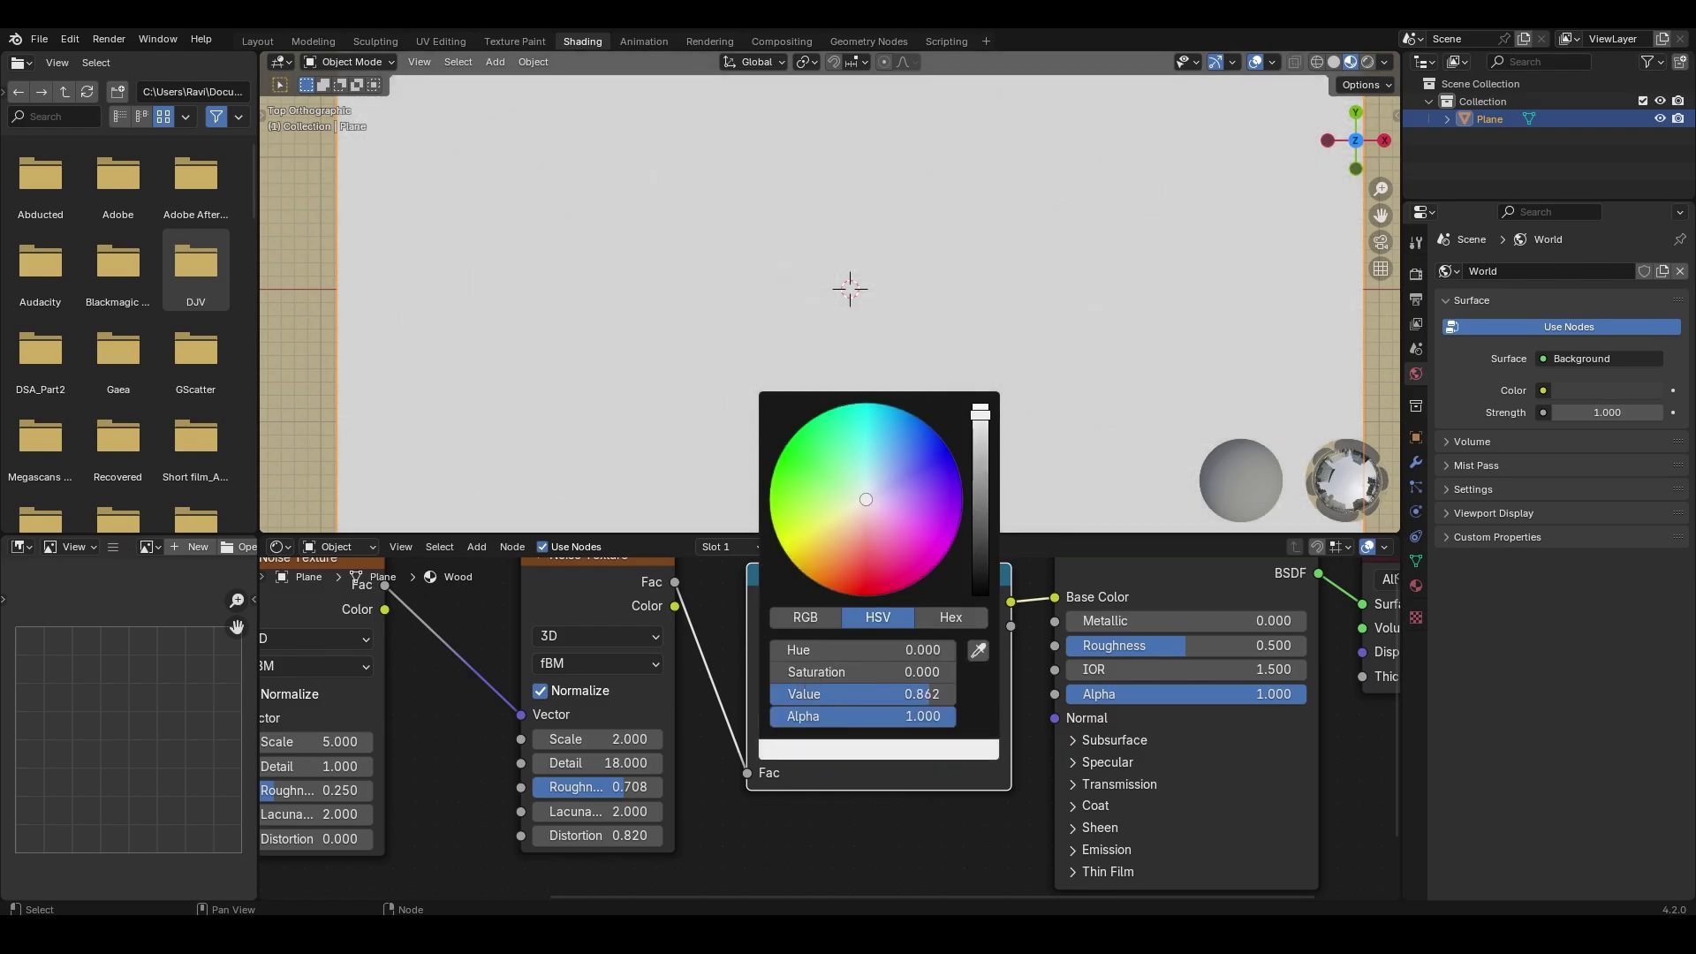
drag(839, 571, 825, 563)
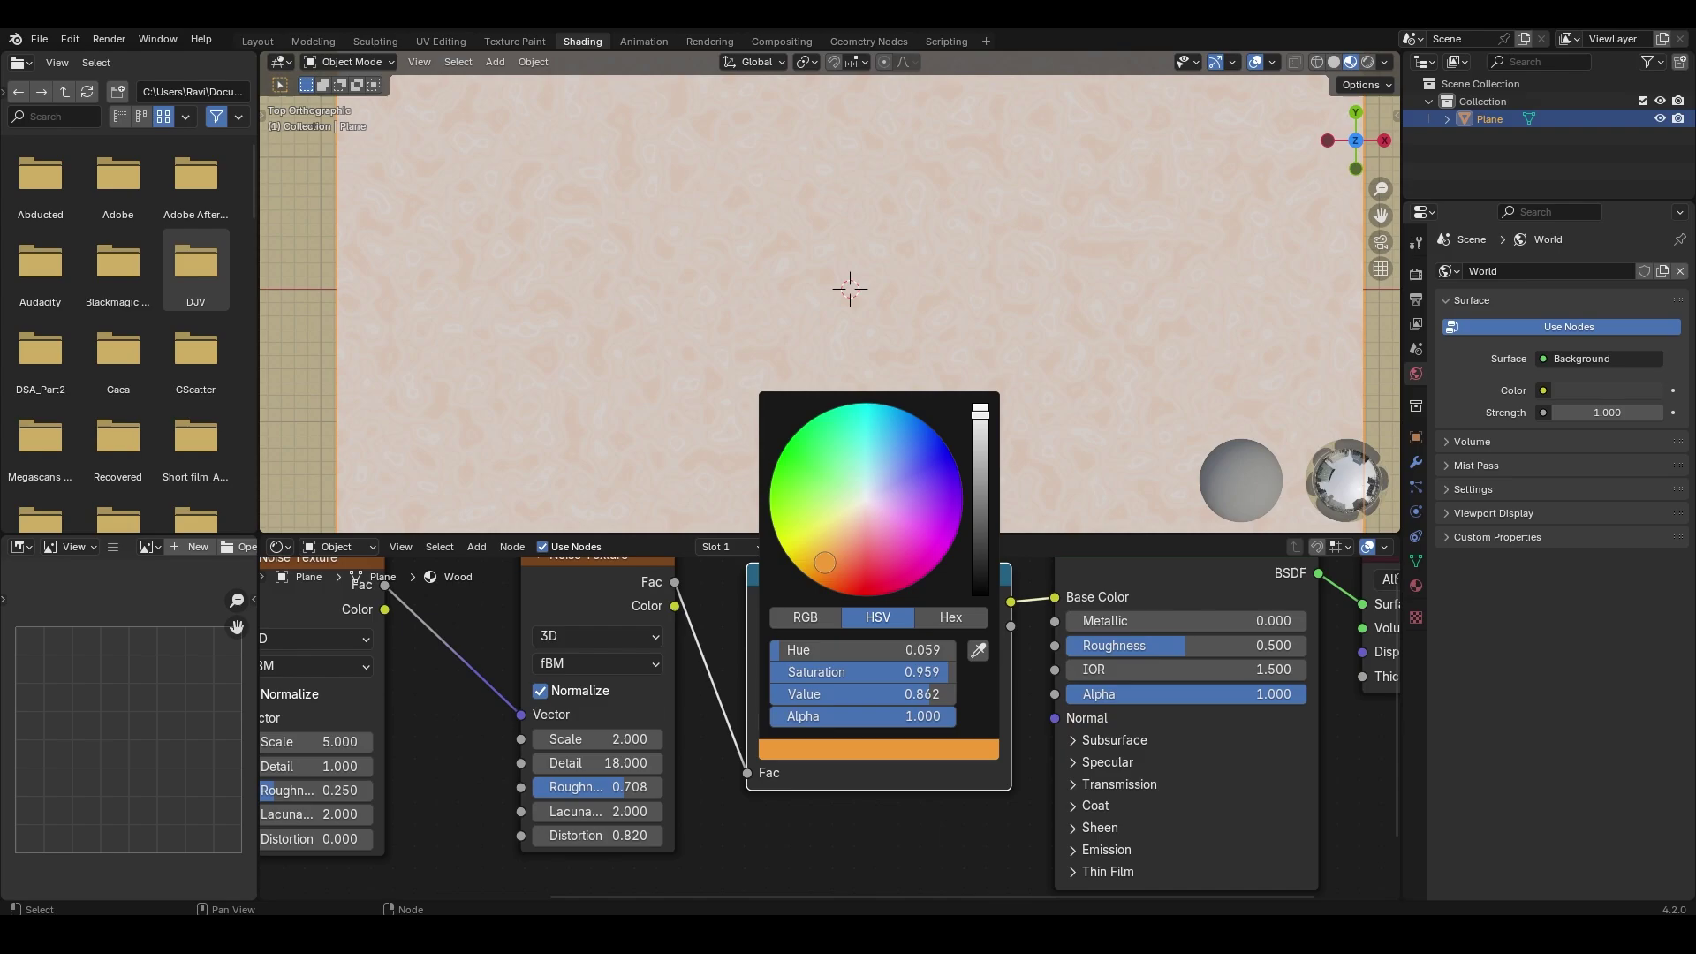
click(951, 618)
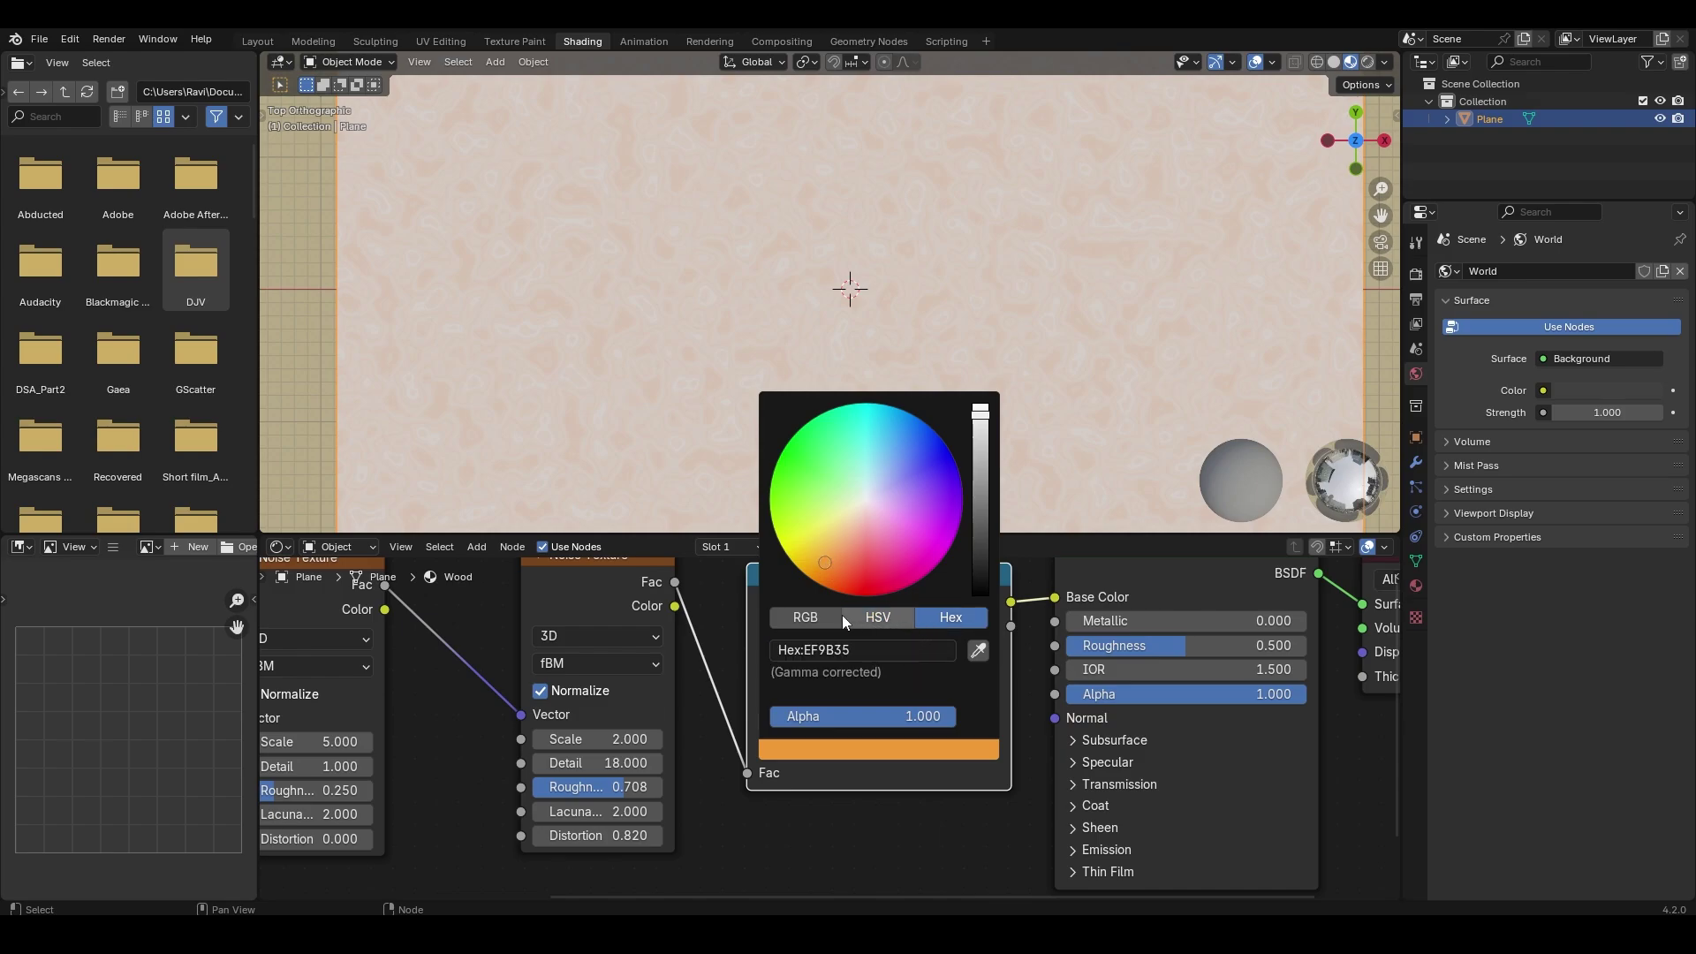
click(840, 650)
click(868, 653)
key(Return)
Change the Color Ramp's white stop to black and move it to position 0.736
click(950, 698)
click(954, 749)
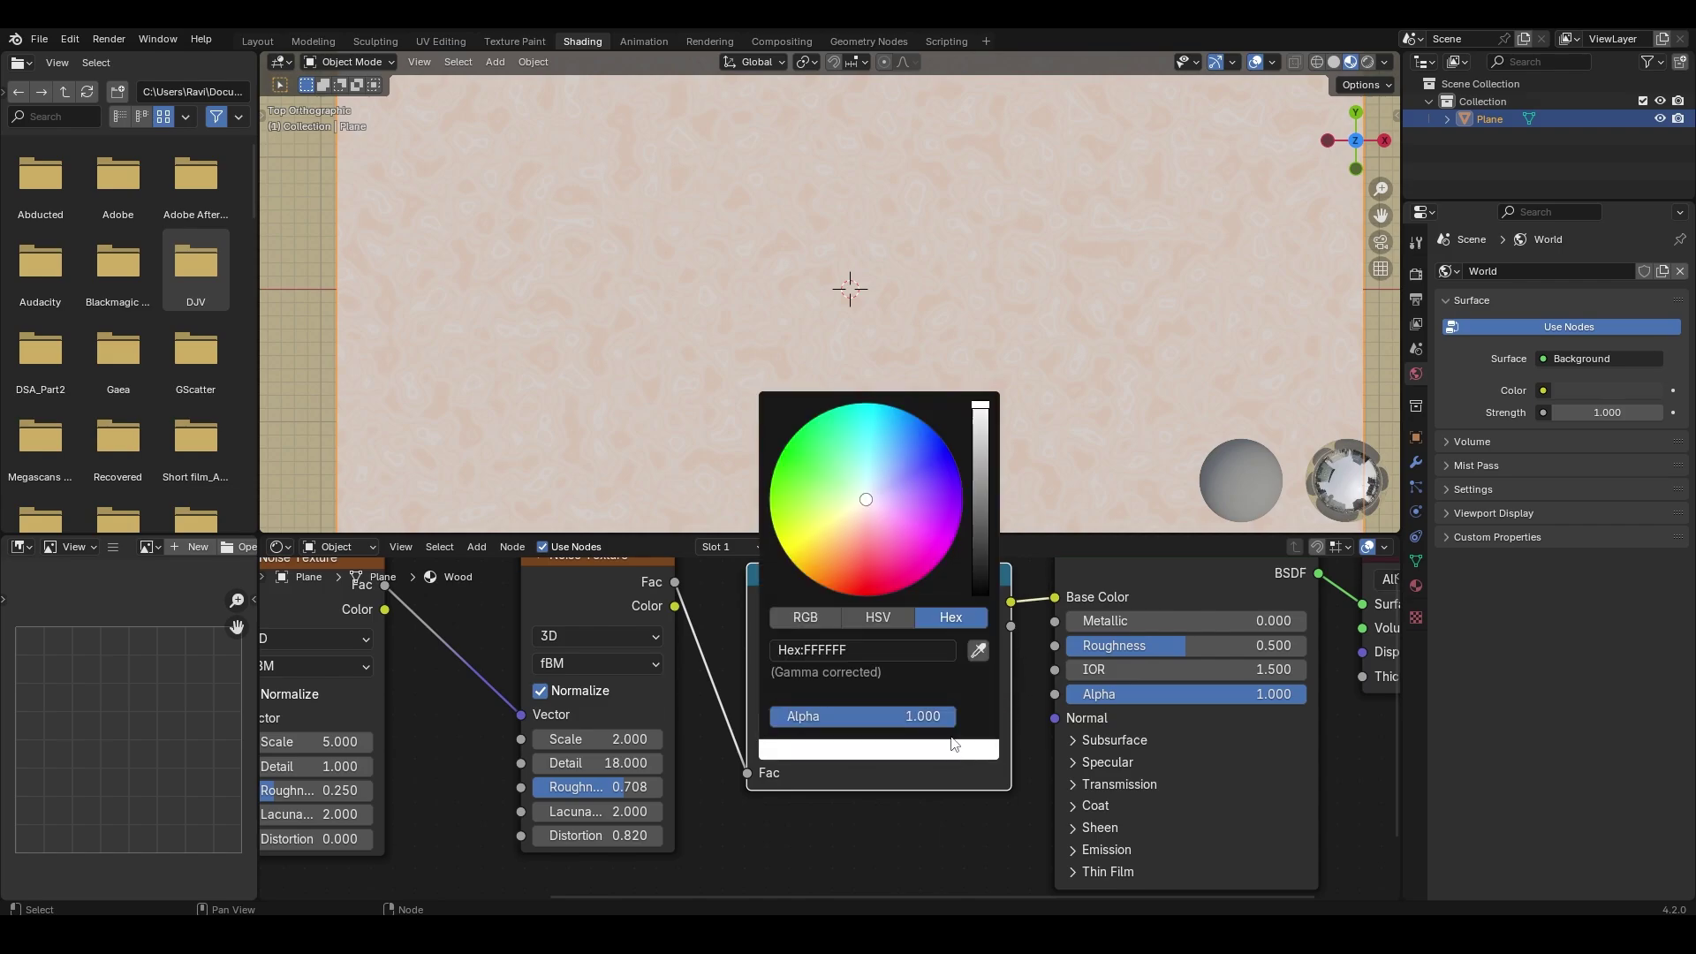
drag(982, 564, 981, 597)
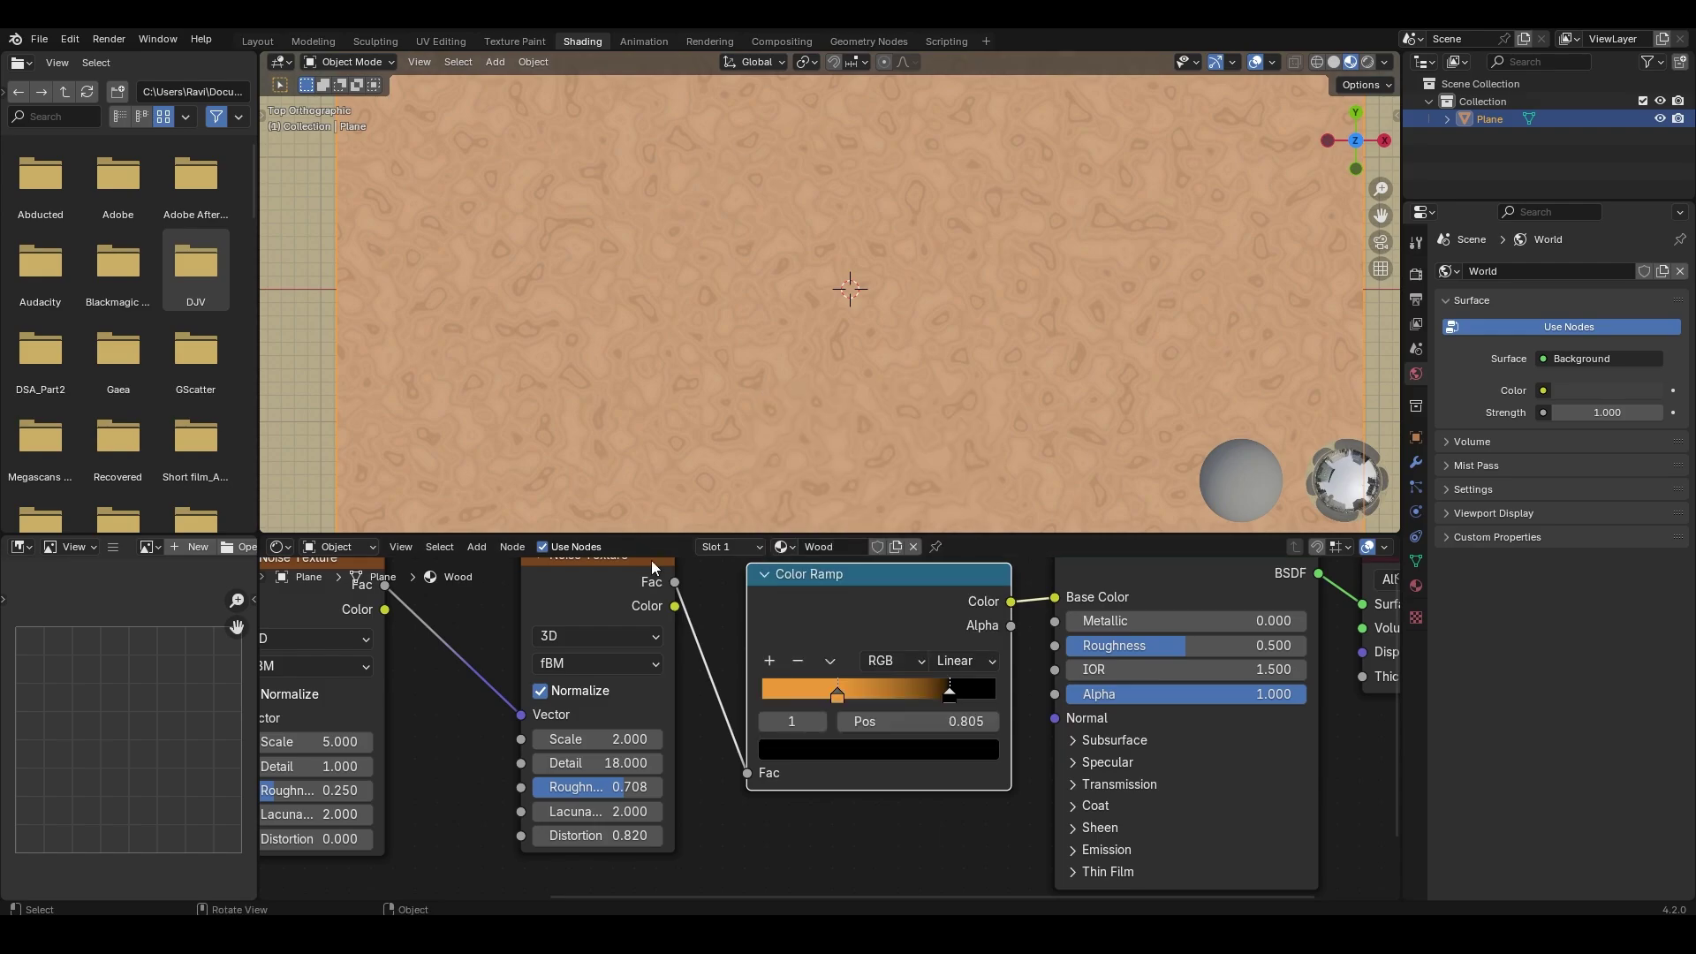
drag(946, 701, 934, 698)
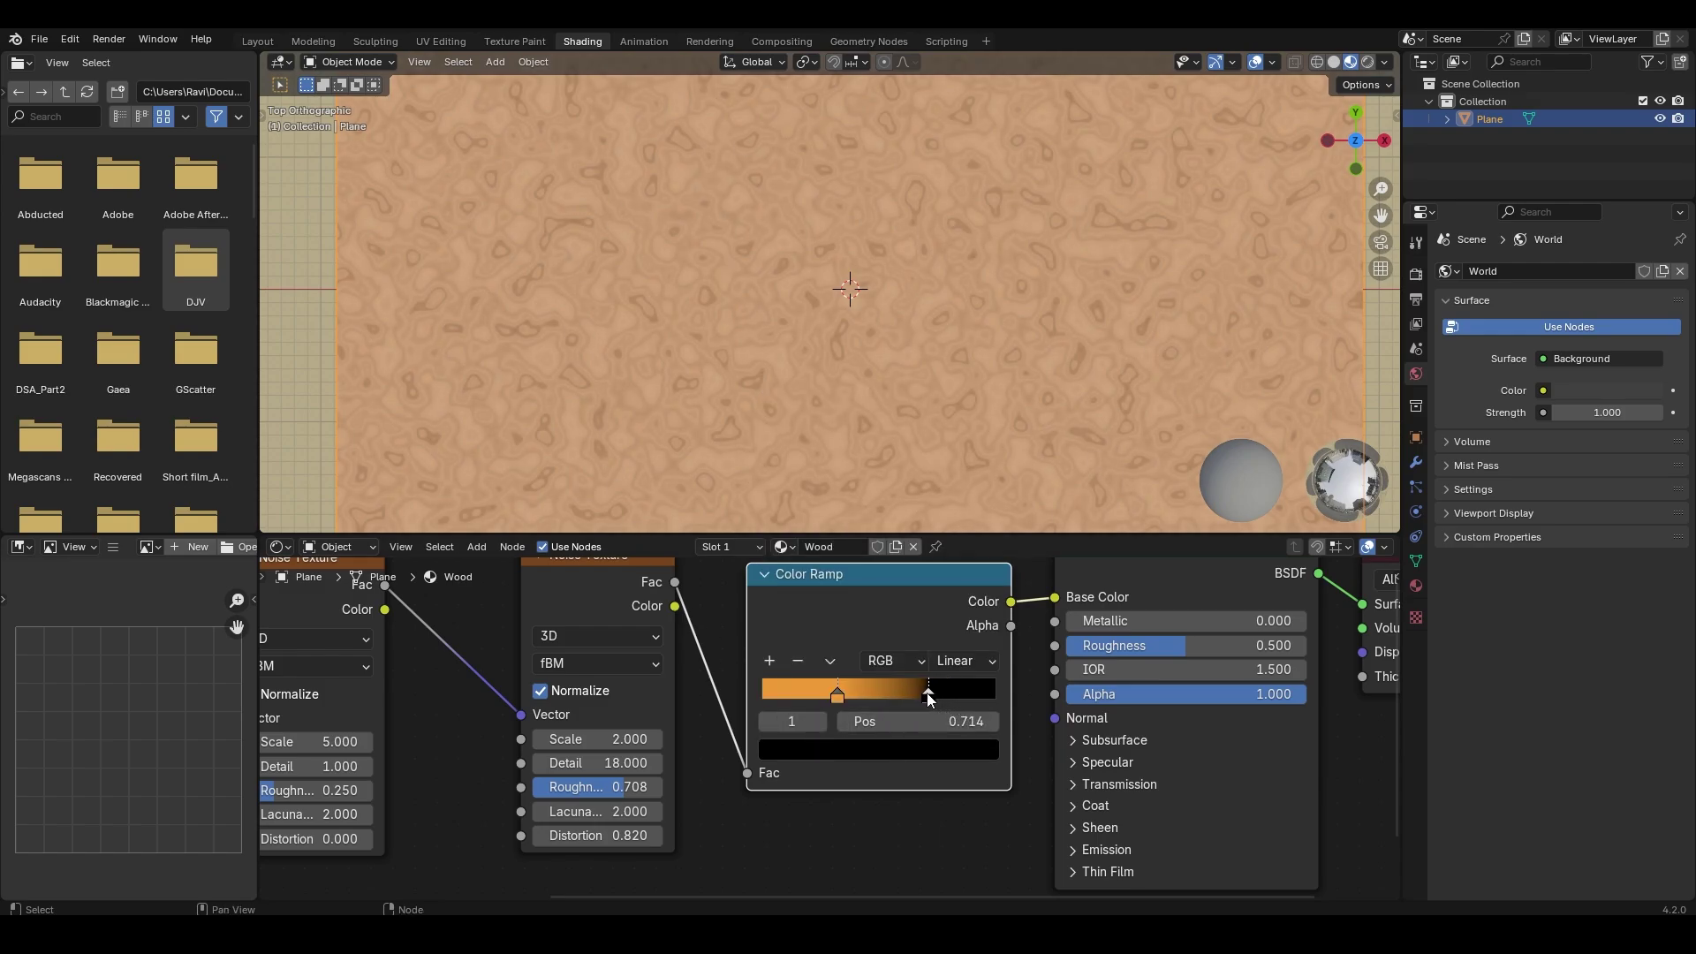
Stretch the pattern into wood grain by setting the Mapping node's Scale to Y 5.870 and X 0.510
mouse_move(697, 747)
ctrl+middle_down()
mouse_move(710, 844)
mouse_move(818, 798)
mouse_move(868, 806)
ctrl+middle_up()
mouse_move(557, 711)
middle_down()
mouse_move(811, 710)
mouse_move(819, 625)
middle_up()
shift+middle_drag(871, 865, 869, 731)
shift+middle_drag(869, 731, 875, 709)
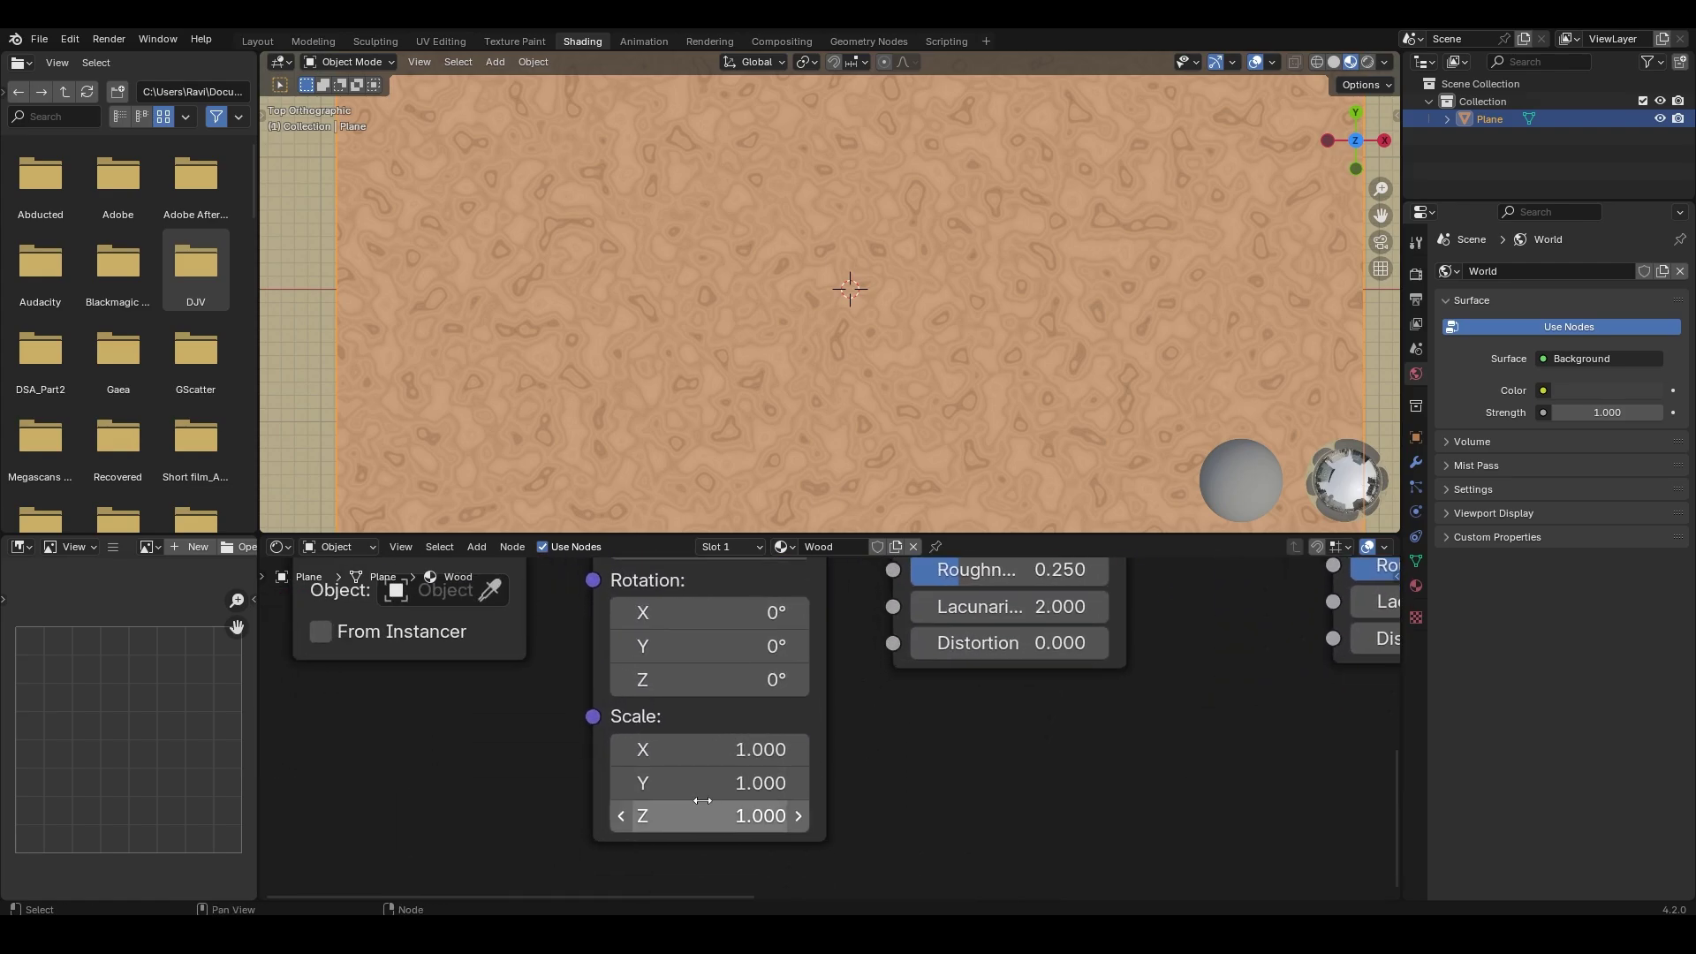
drag(706, 782, 954, 783)
drag(707, 749, 770, 750)
scroll(920, 307, up, 5)
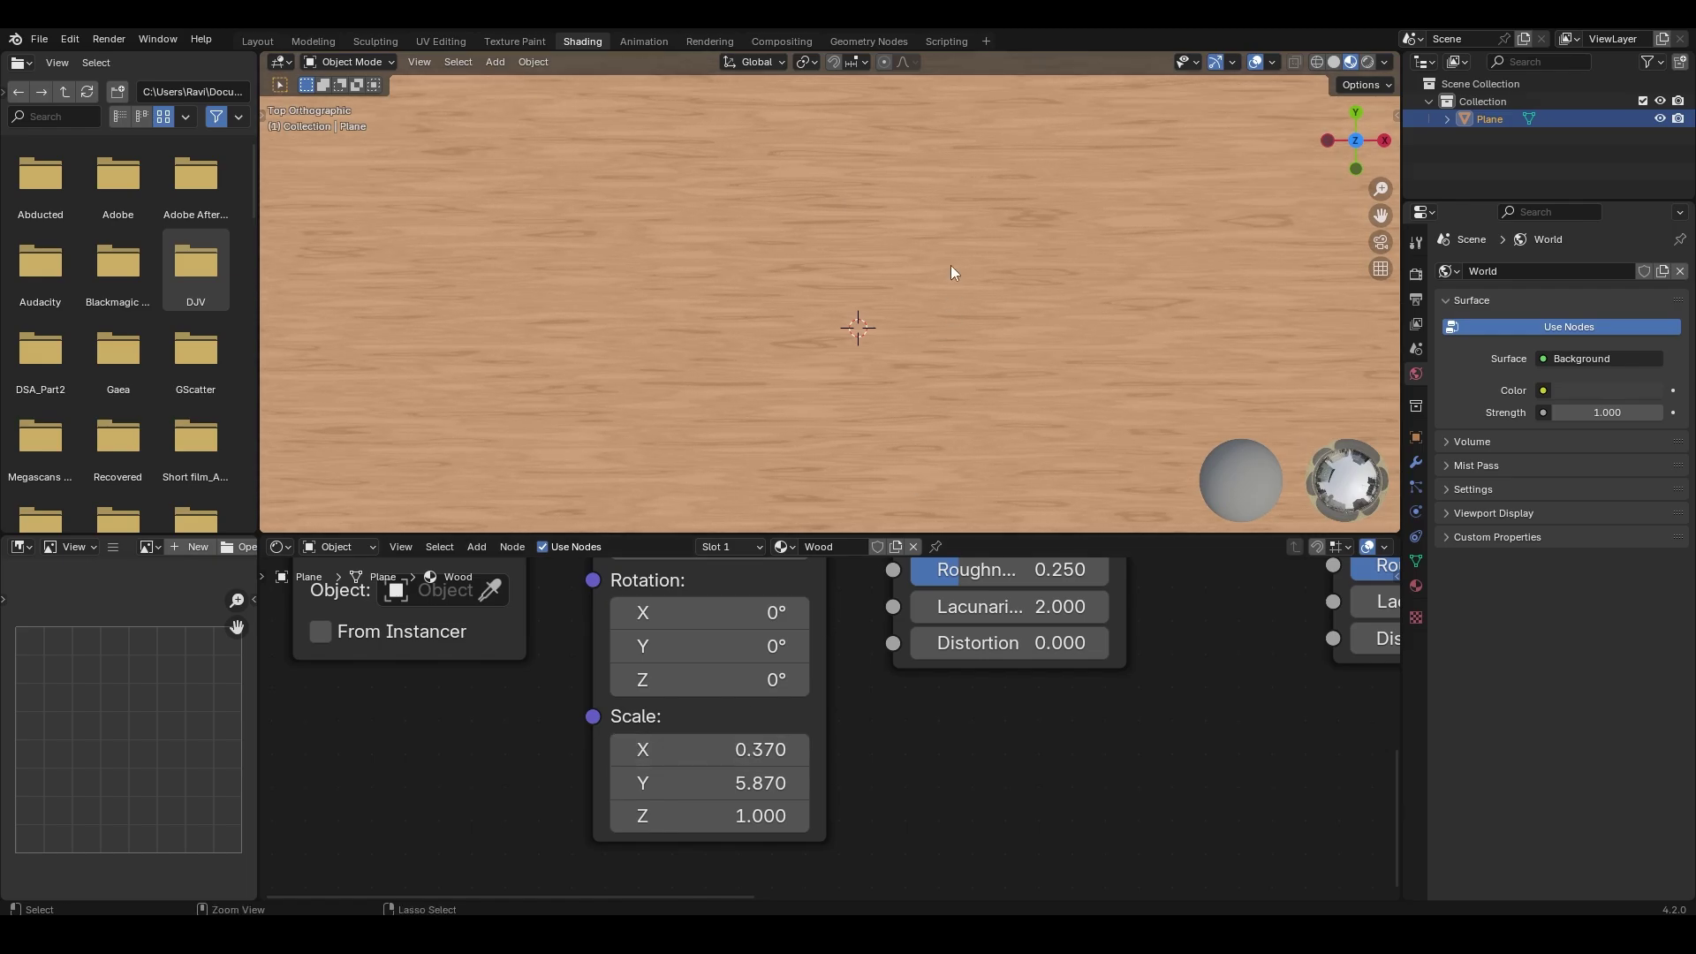
drag(742, 749, 777, 749)
Lower the first Noise Texture's Scale to 0.860 to enlarge the wood grain
middle_drag(1042, 654, 895, 770)
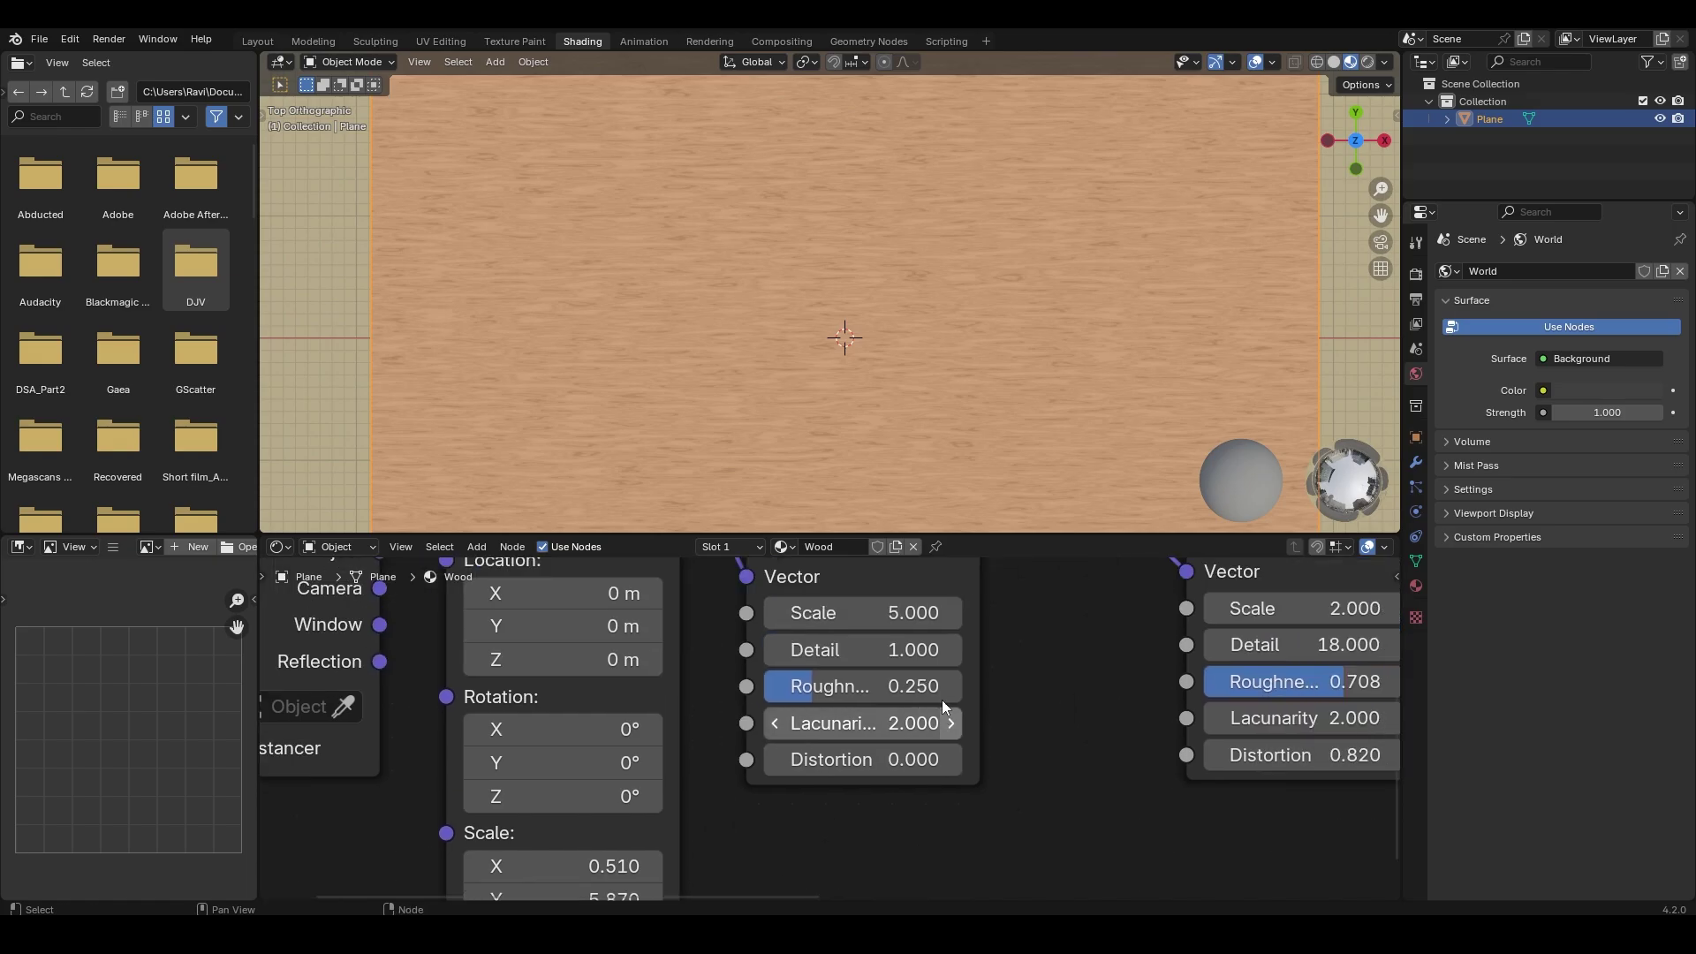
drag(869, 650, 827, 614)
scroll(967, 288, down, 4)
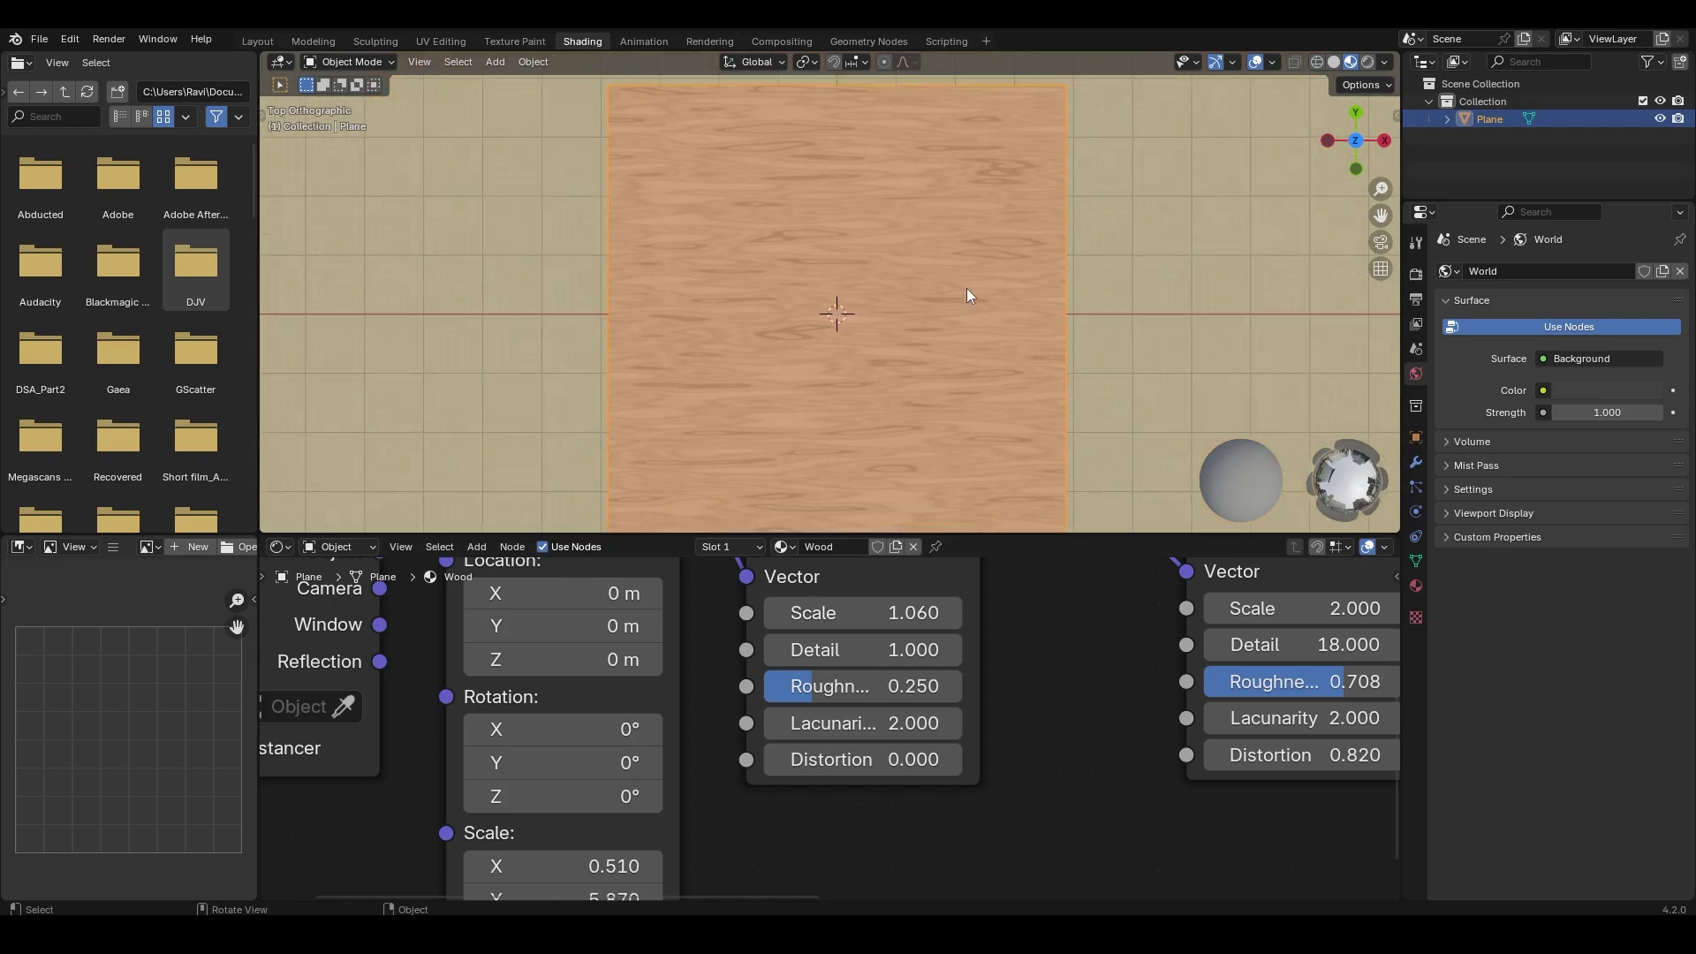
scroll(915, 278, up, 5)
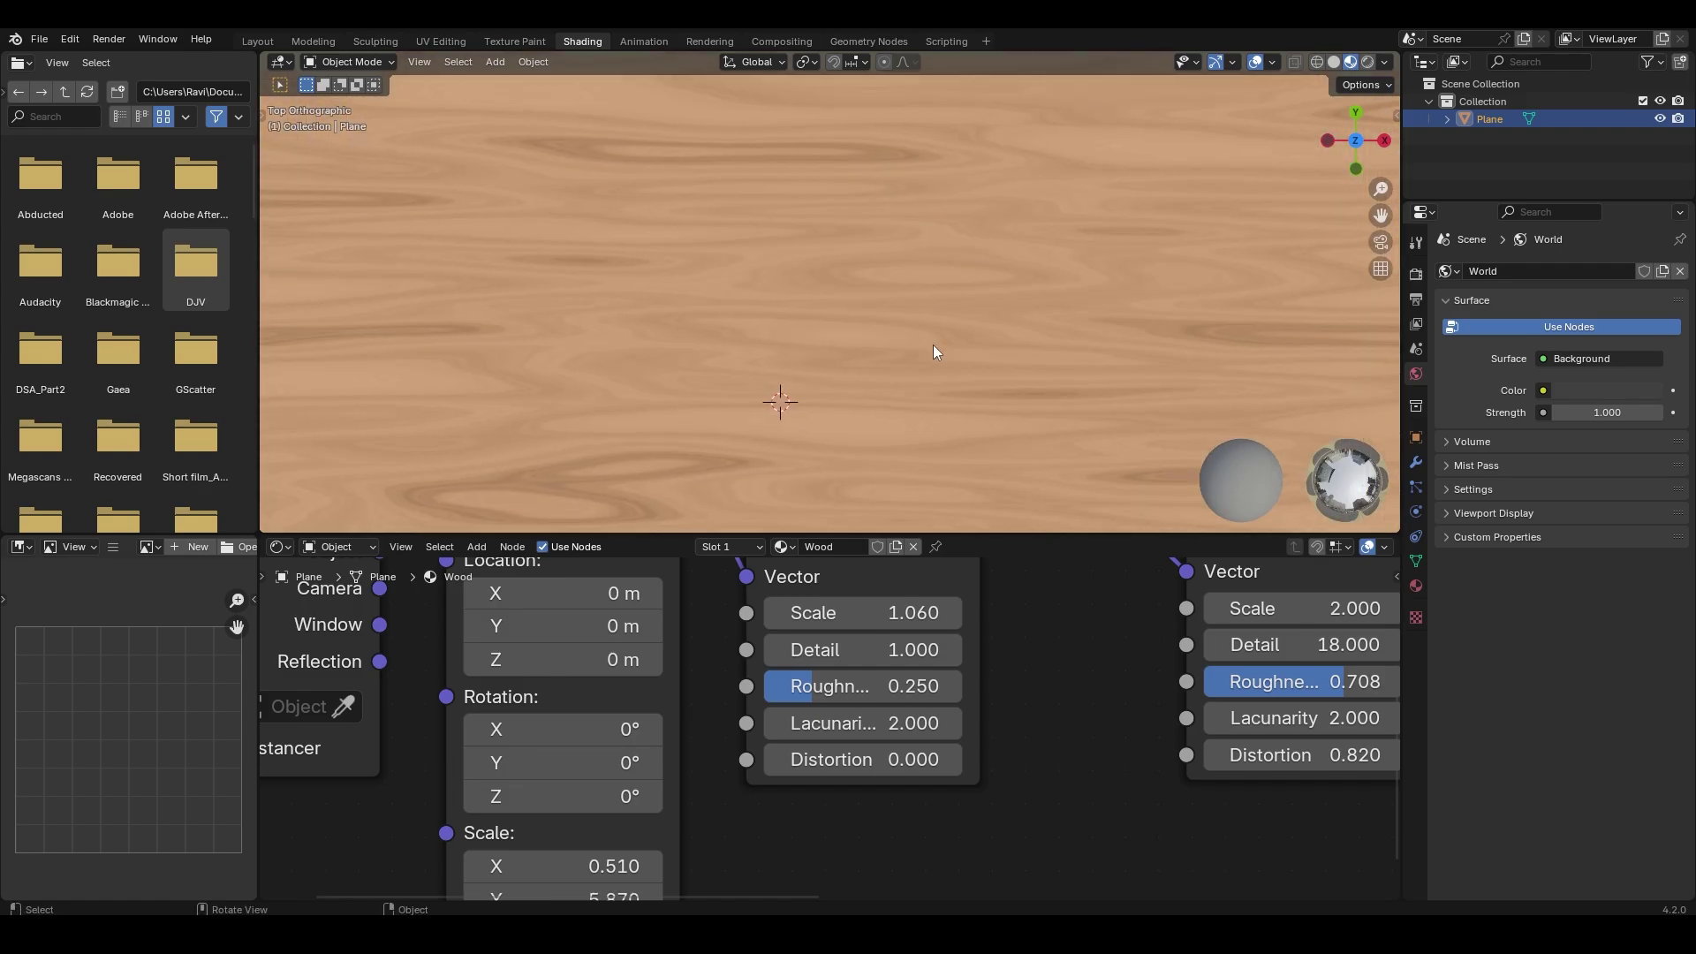
drag(862, 613, 826, 613)
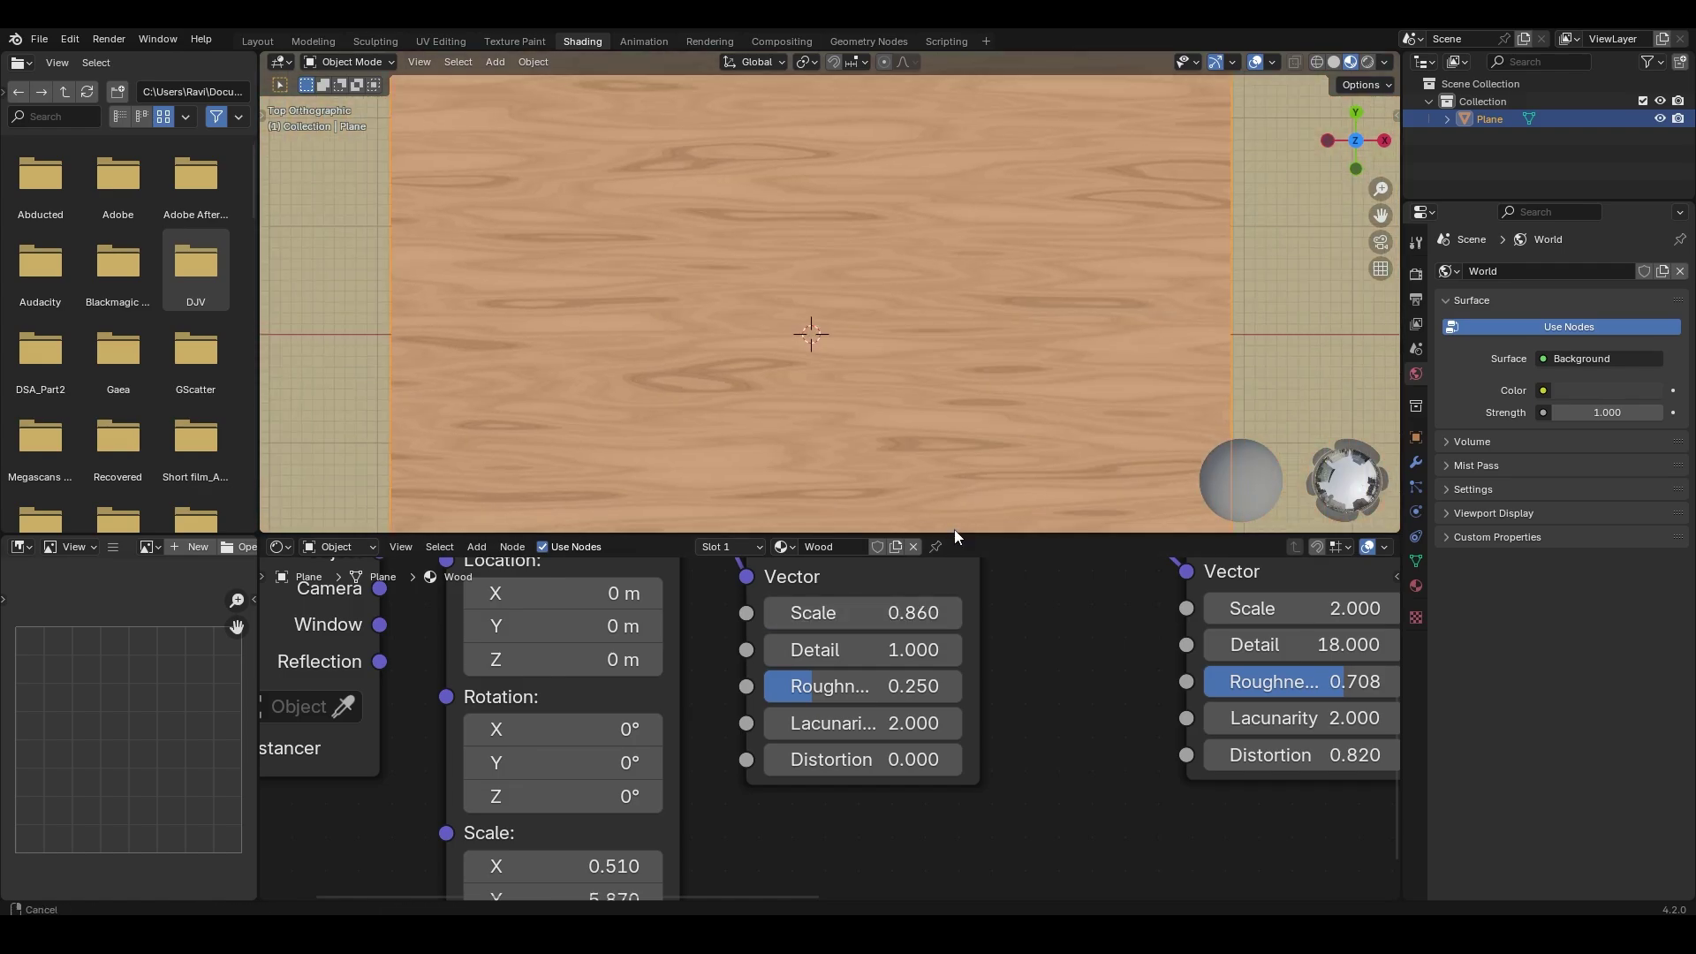
shift+middle_drag(934, 242, 936, 169)
scroll(933, 184, down, 3)
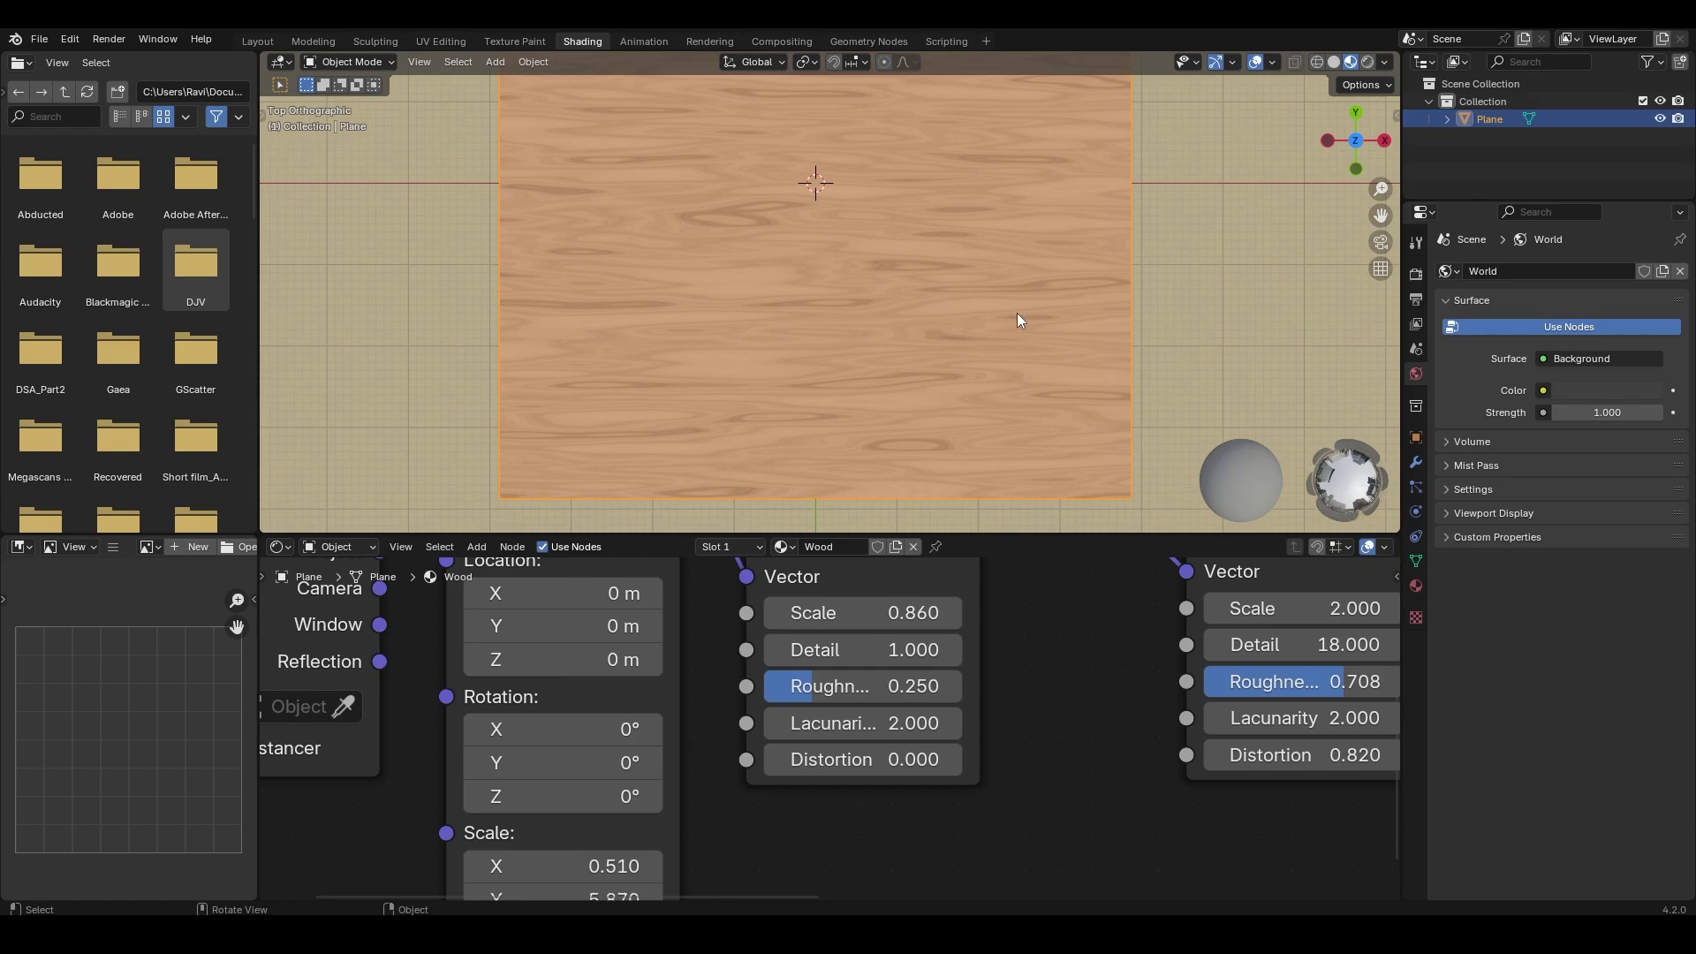
Move the Texture Coordinate, Mapping, Noise Texture and Color Ramp nodes together, leaving a wide gap before the Principled BSDF
ctrl+middle_drag(1047, 622, 1053, 622)
ctrl+middle_drag(855, 365, 855, 357)
shift+middle_drag(952, 194, 947, 252)
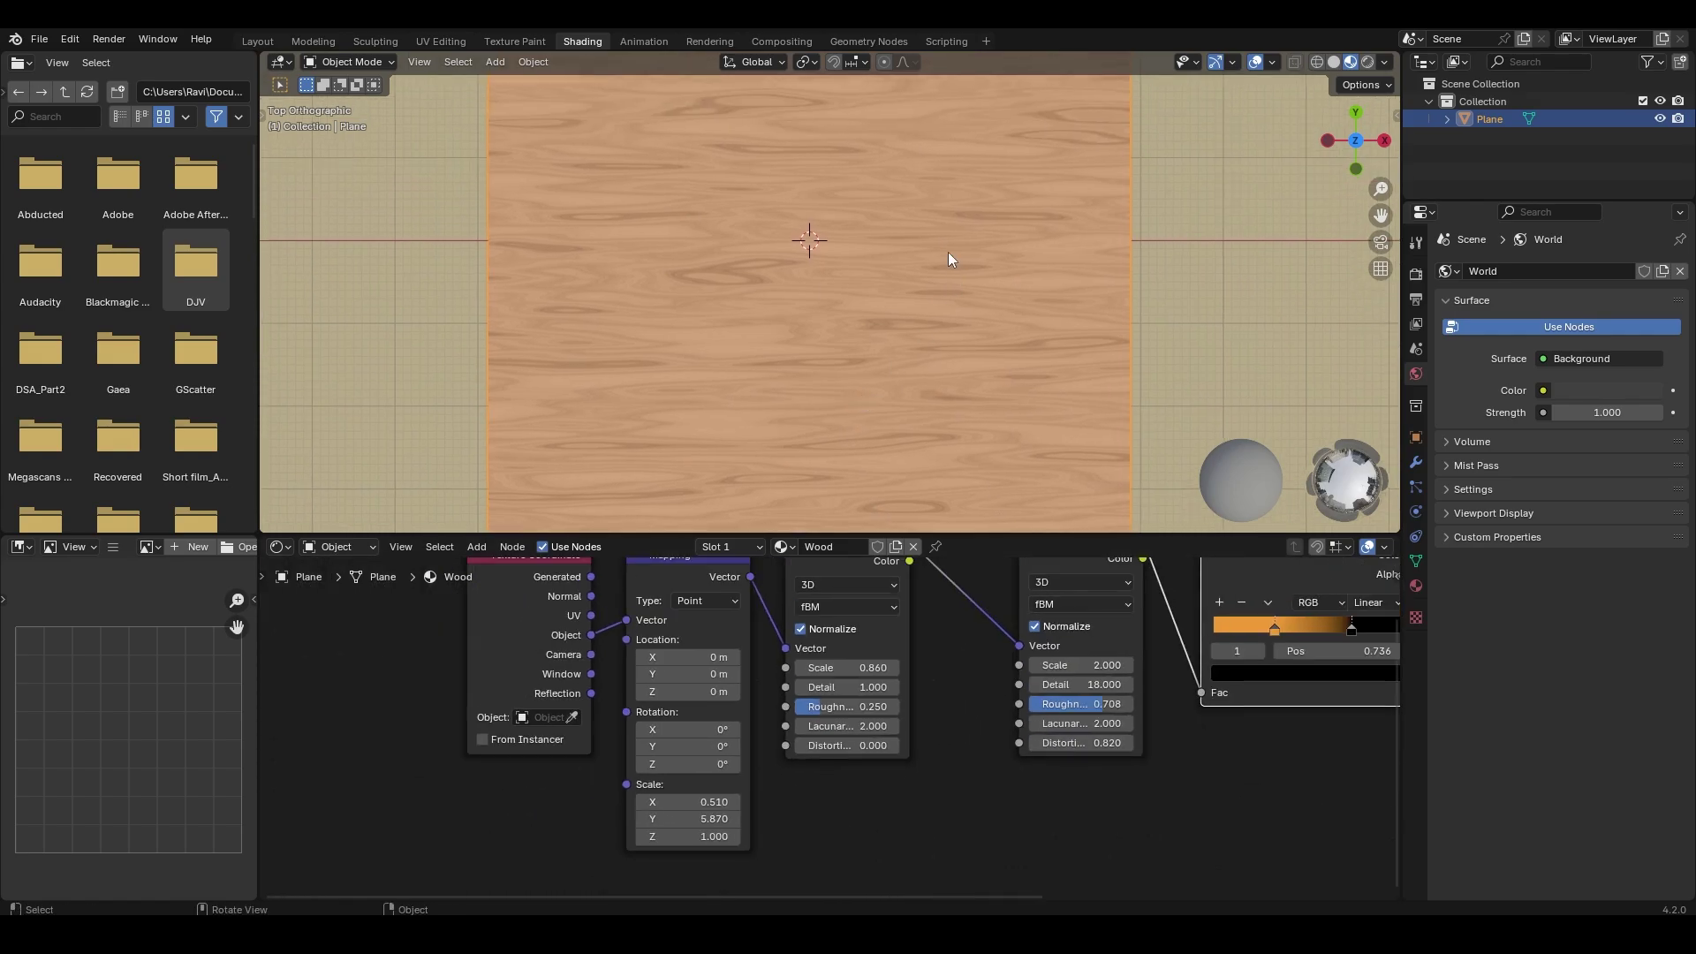
scroll(961, 682, down, 3)
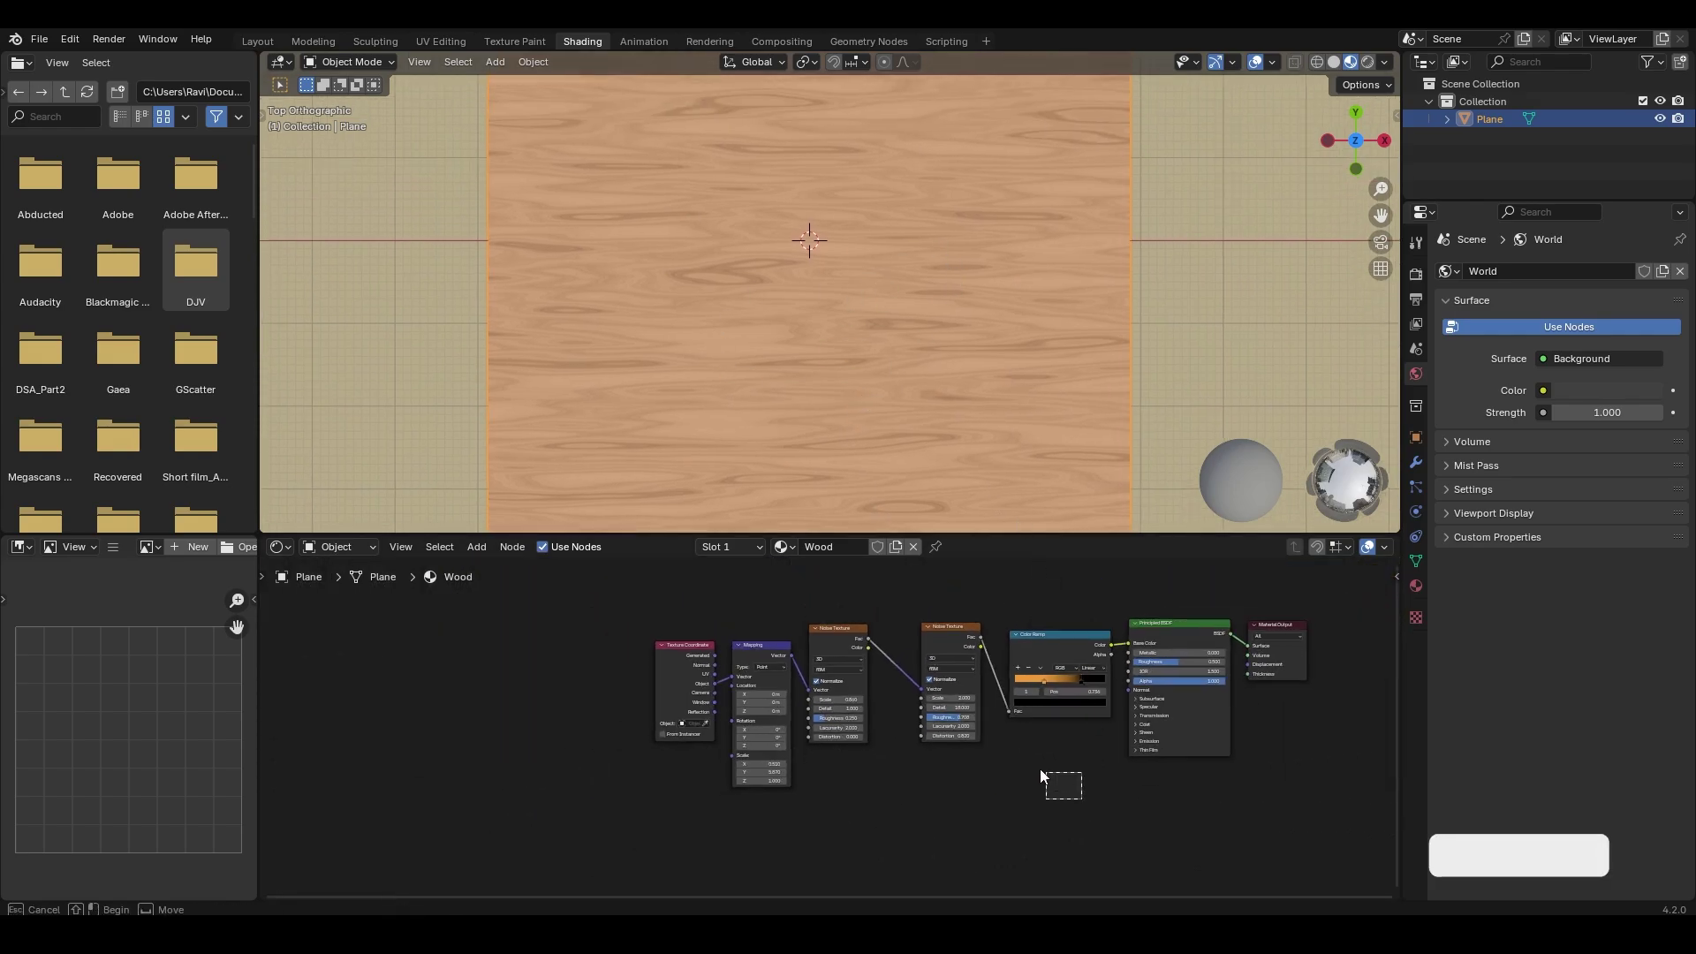
key(g)
click(762, 712)
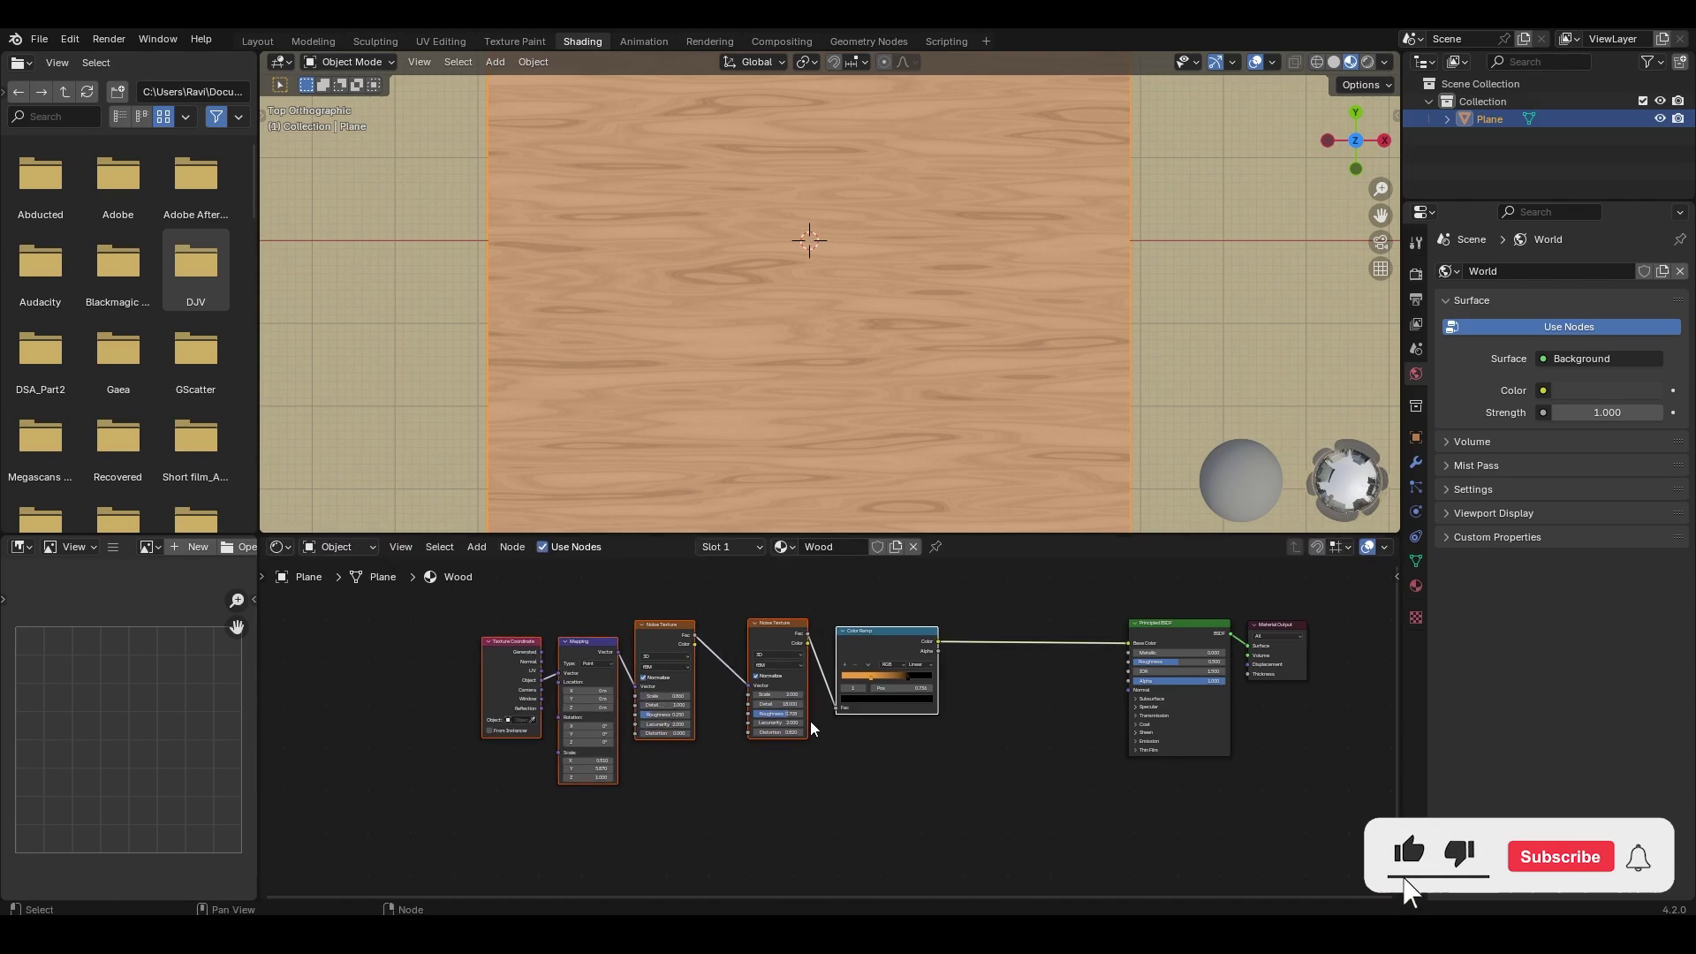
Set the Principled BSDF's Subsurface Weight to 0.4
ctrl+middle_drag(973, 669, 1012, 637)
middle_drag(1129, 652, 795, 700)
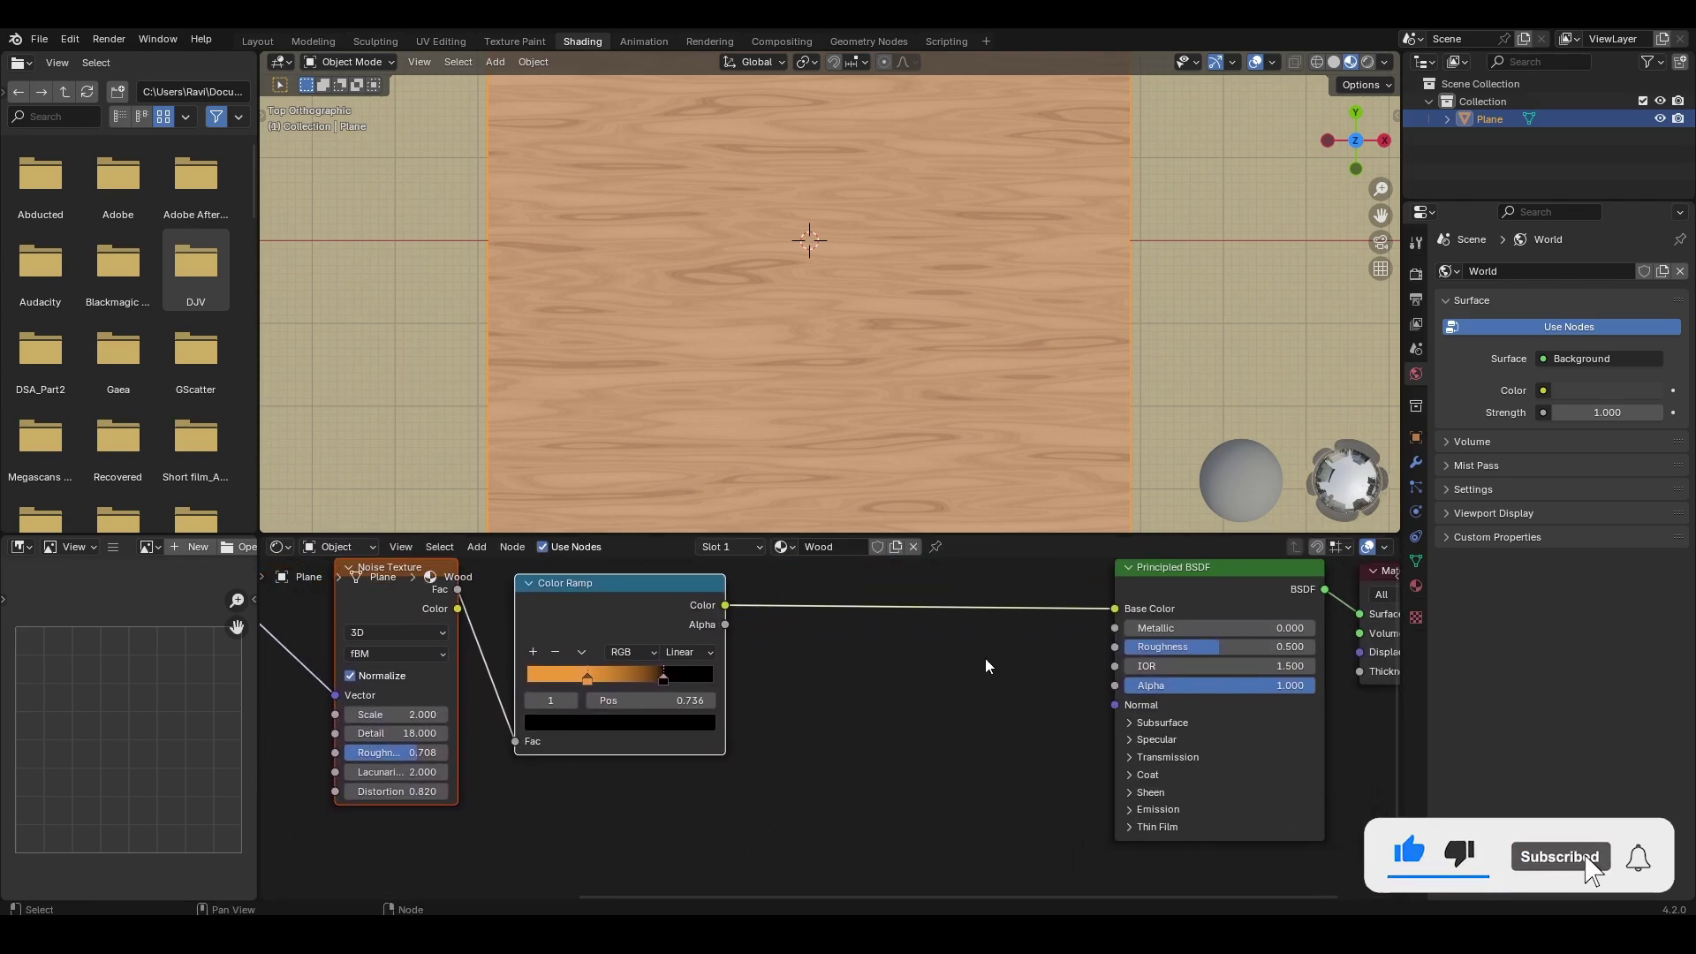
click(1128, 723)
double_click(1232, 767)
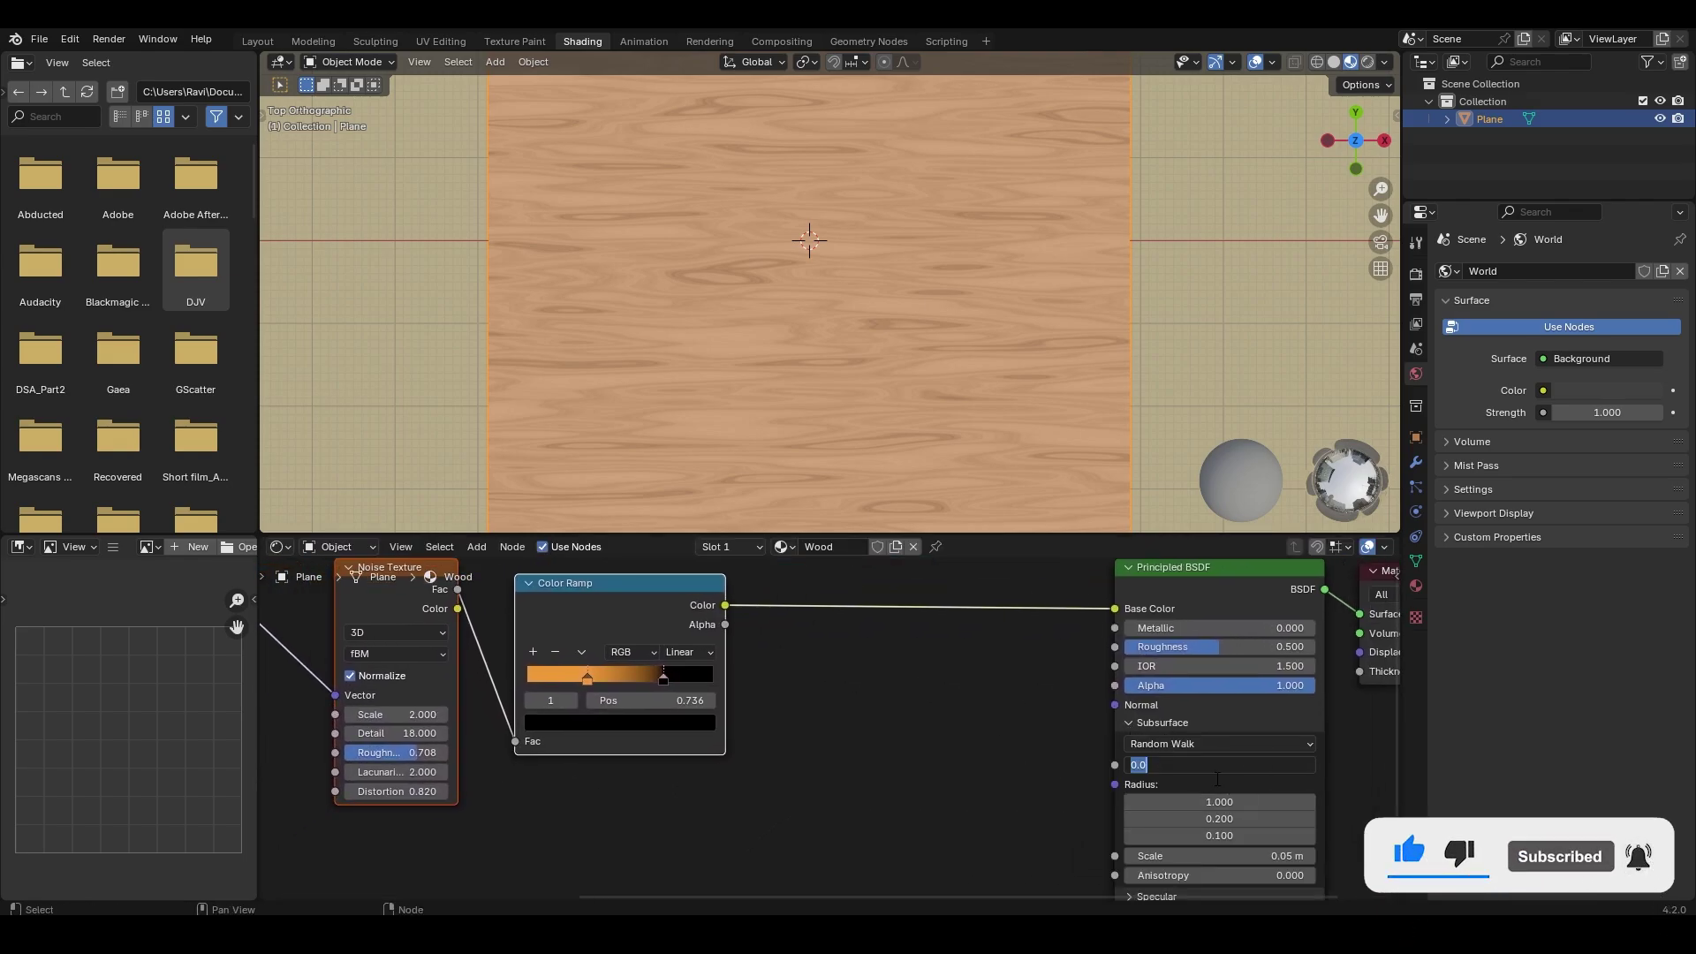
text(0.4)
key(Return)
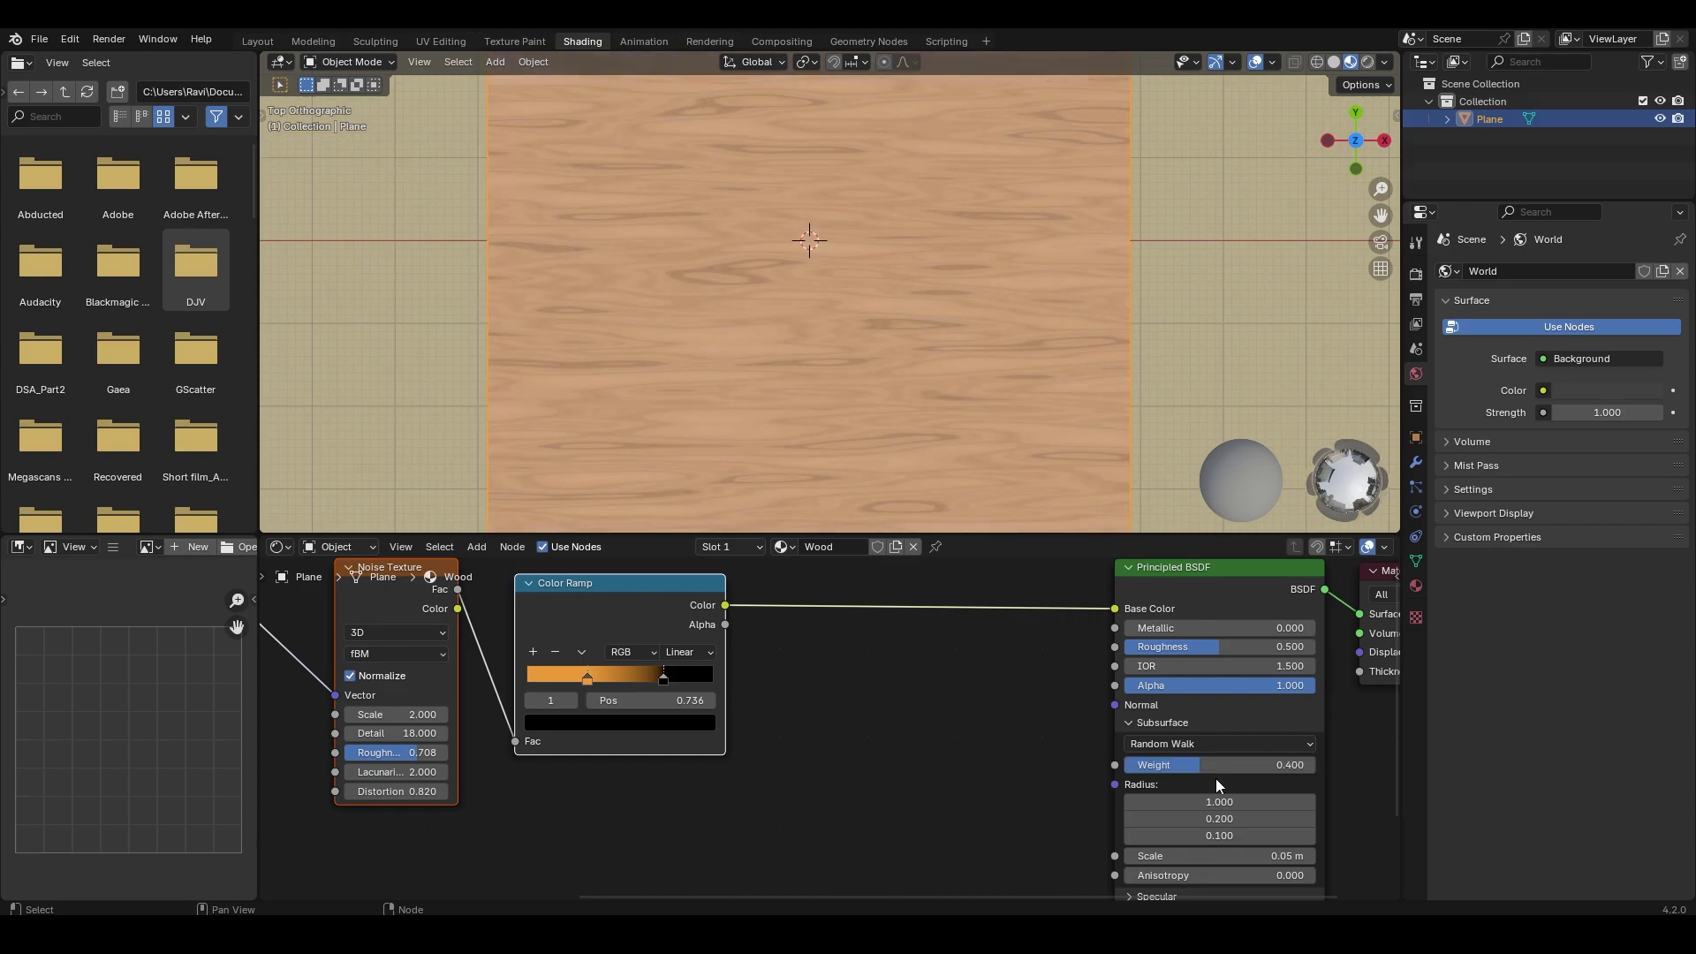
Add a Bump node in the gap between the Color Ramp and the Principled BSDF
click(795, 674)
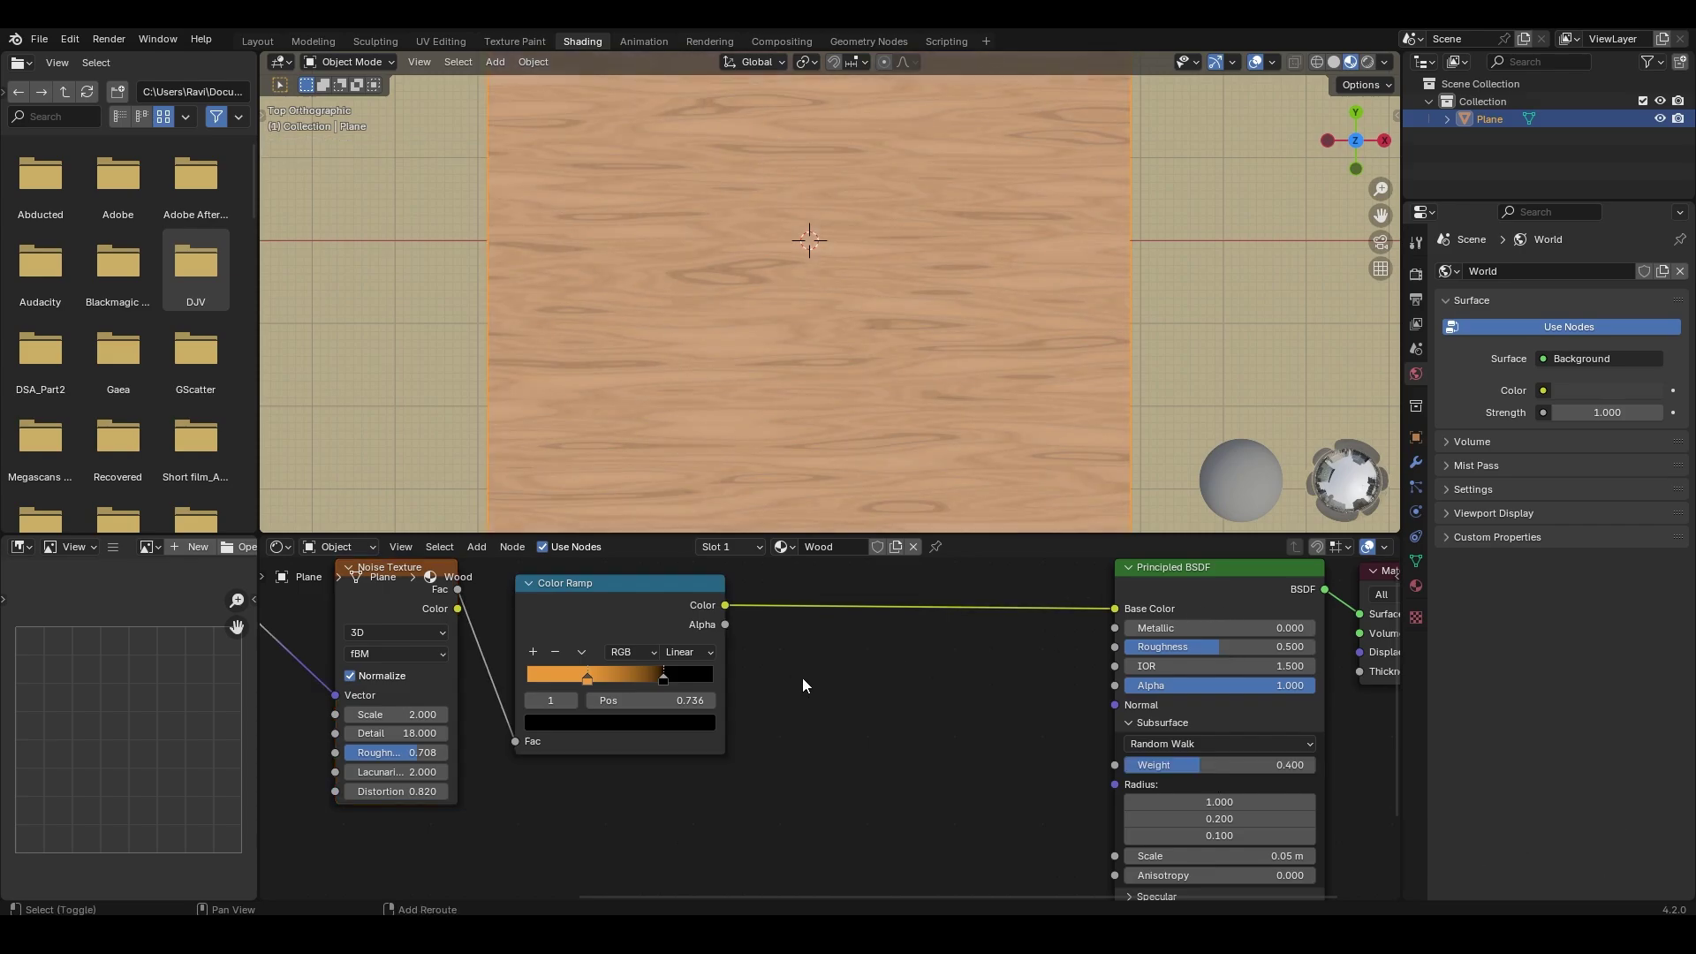
key(shift+a)
text(bump)
key(Return)
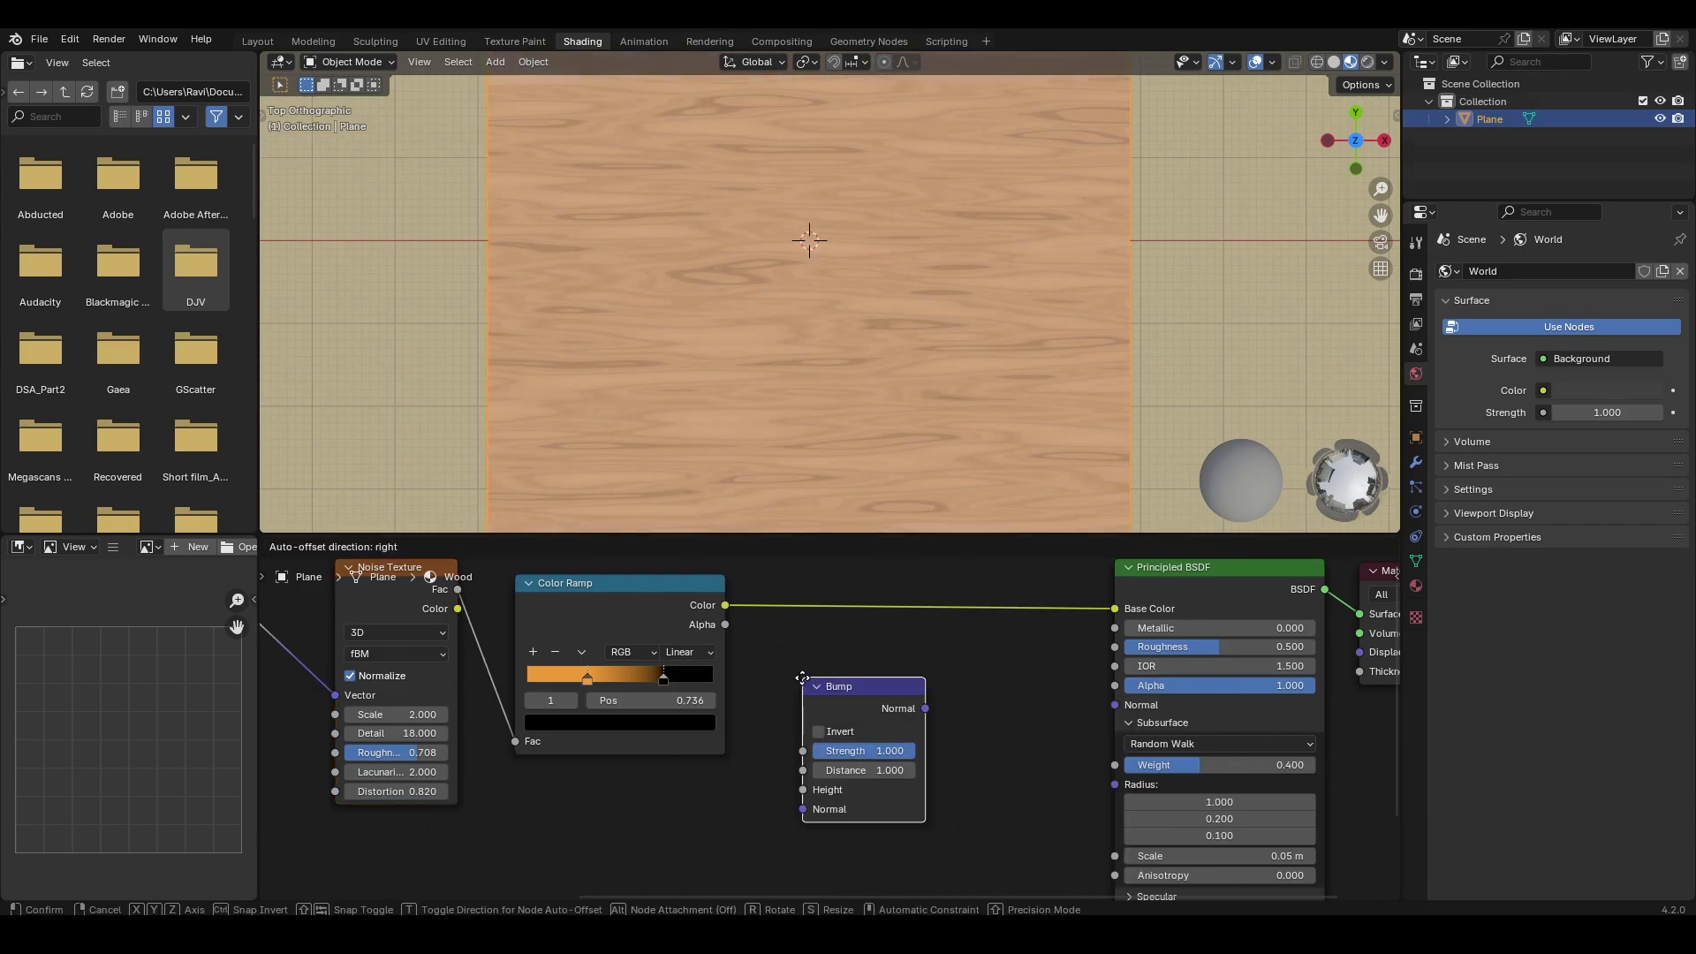
click(802, 678)
Connect the second Noise Texture's Fac to the Bump's Height and the Bump's Normal output to the Principled BSDF's Normal
middle_drag(783, 670, 808, 654)
scroll(854, 645, down, 2)
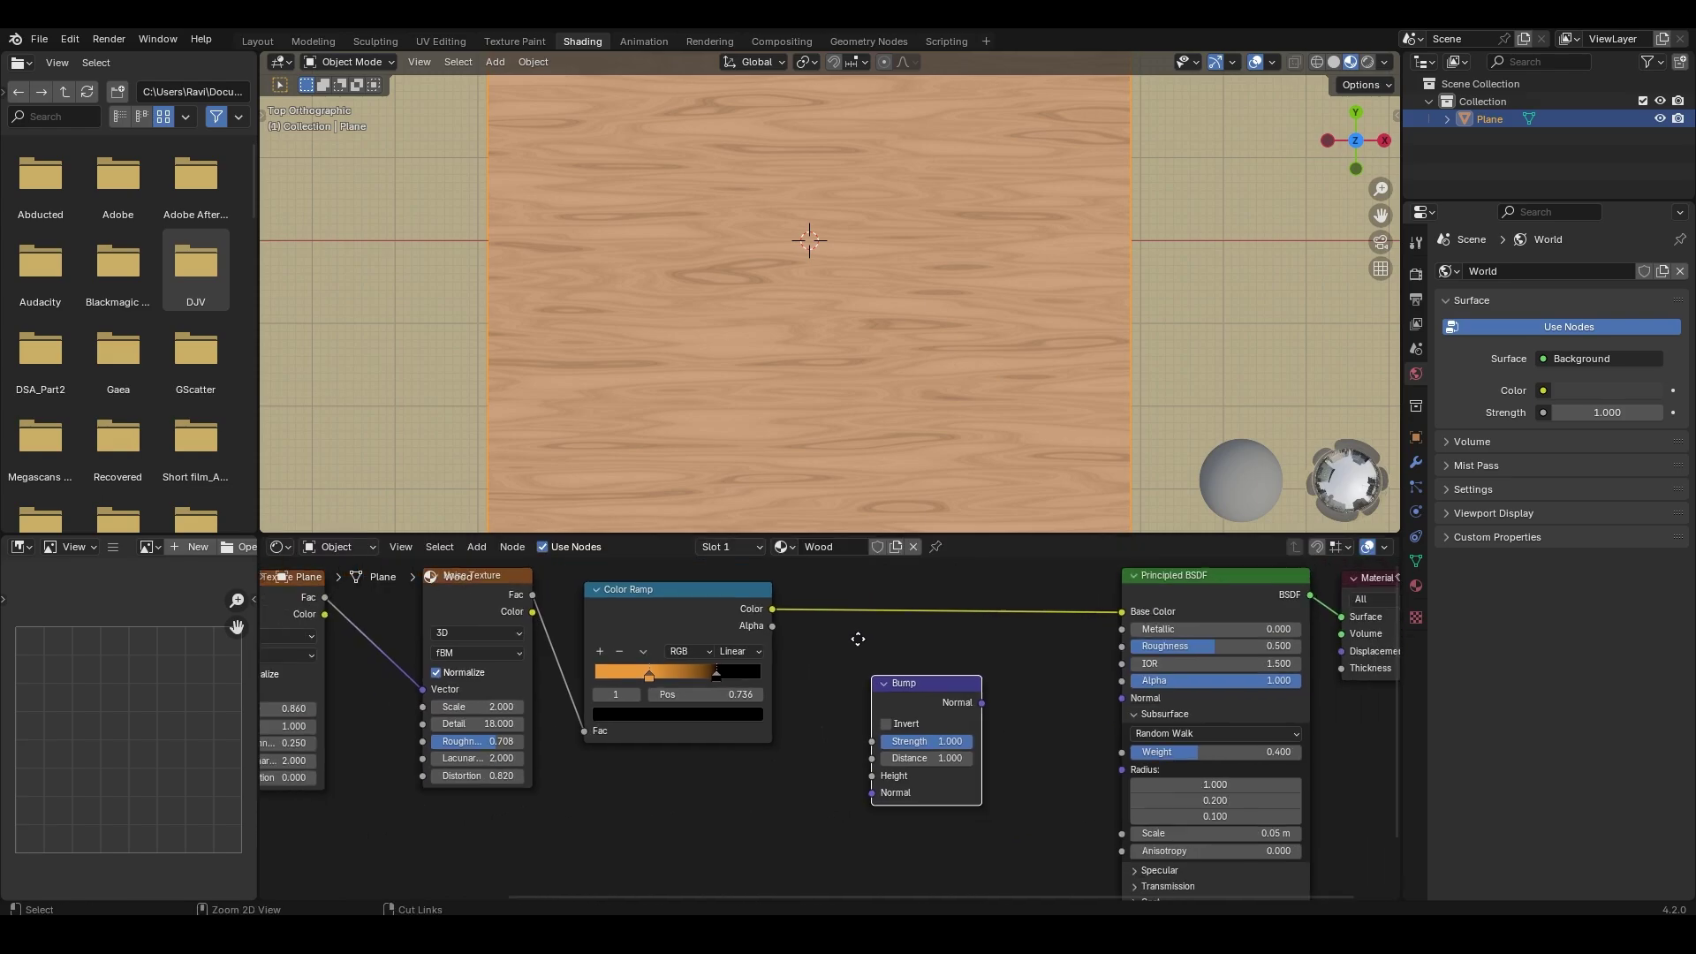
drag(935, 689, 952, 720)
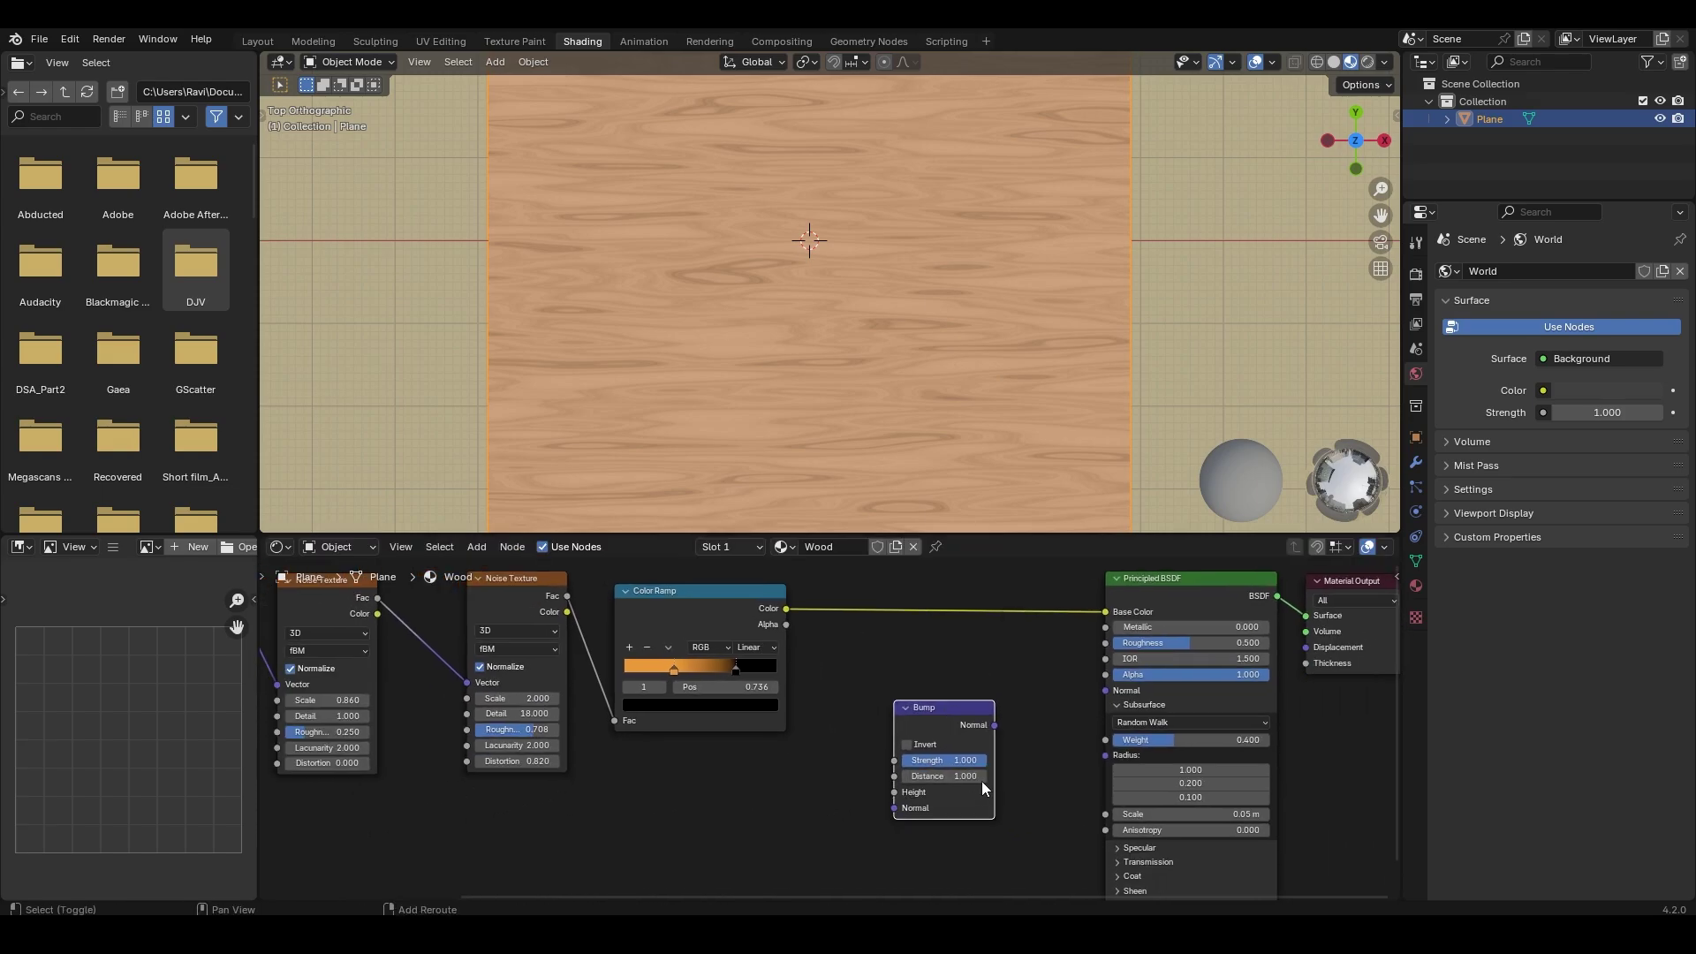
drag(566, 598, 895, 791)
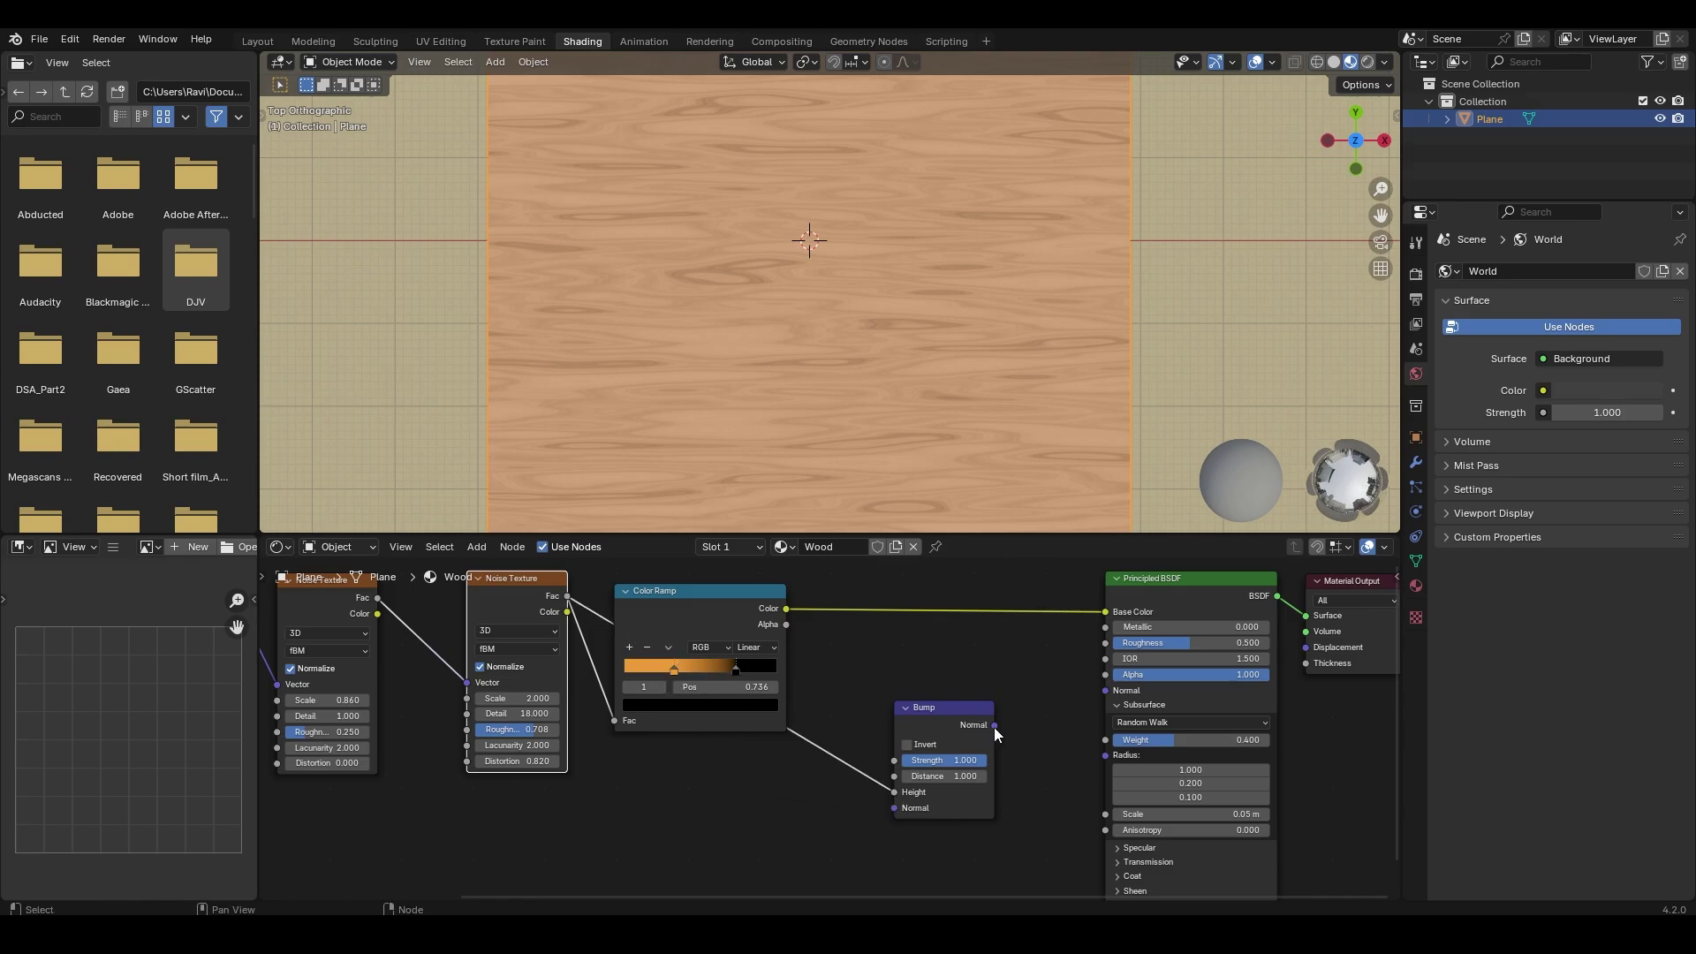
drag(994, 725, 1097, 697)
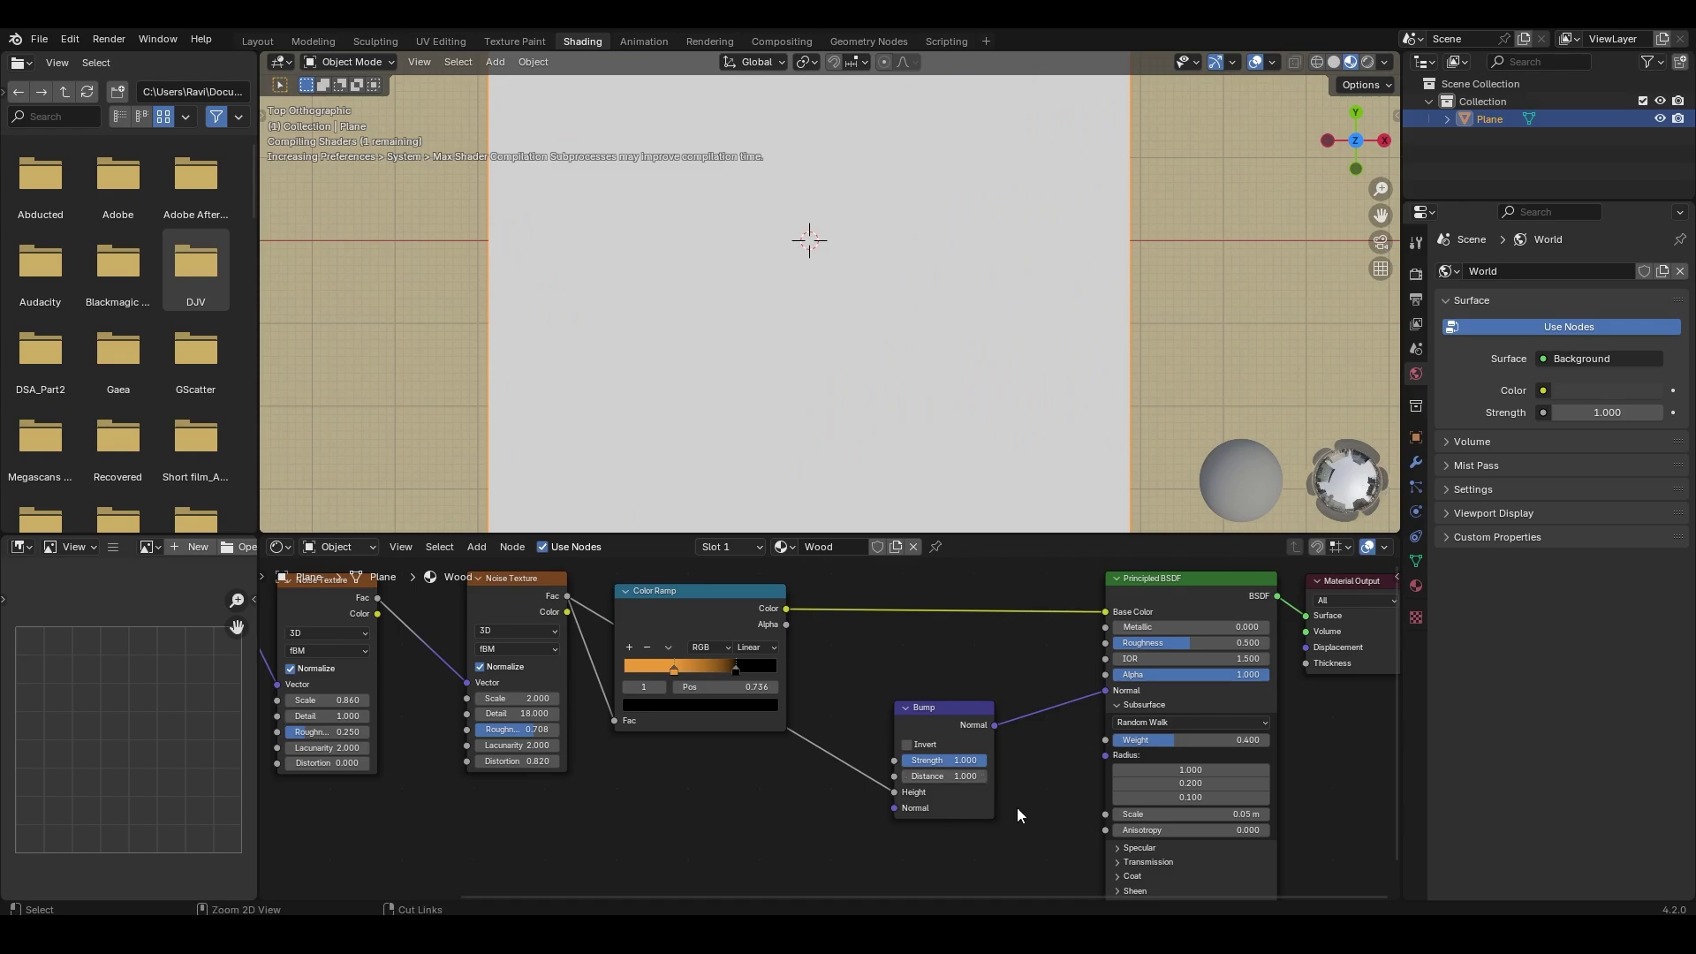
Set the Bump node's Strength to 0.1
scroll(1060, 807, up, 2)
scroll(1052, 733, up, 2)
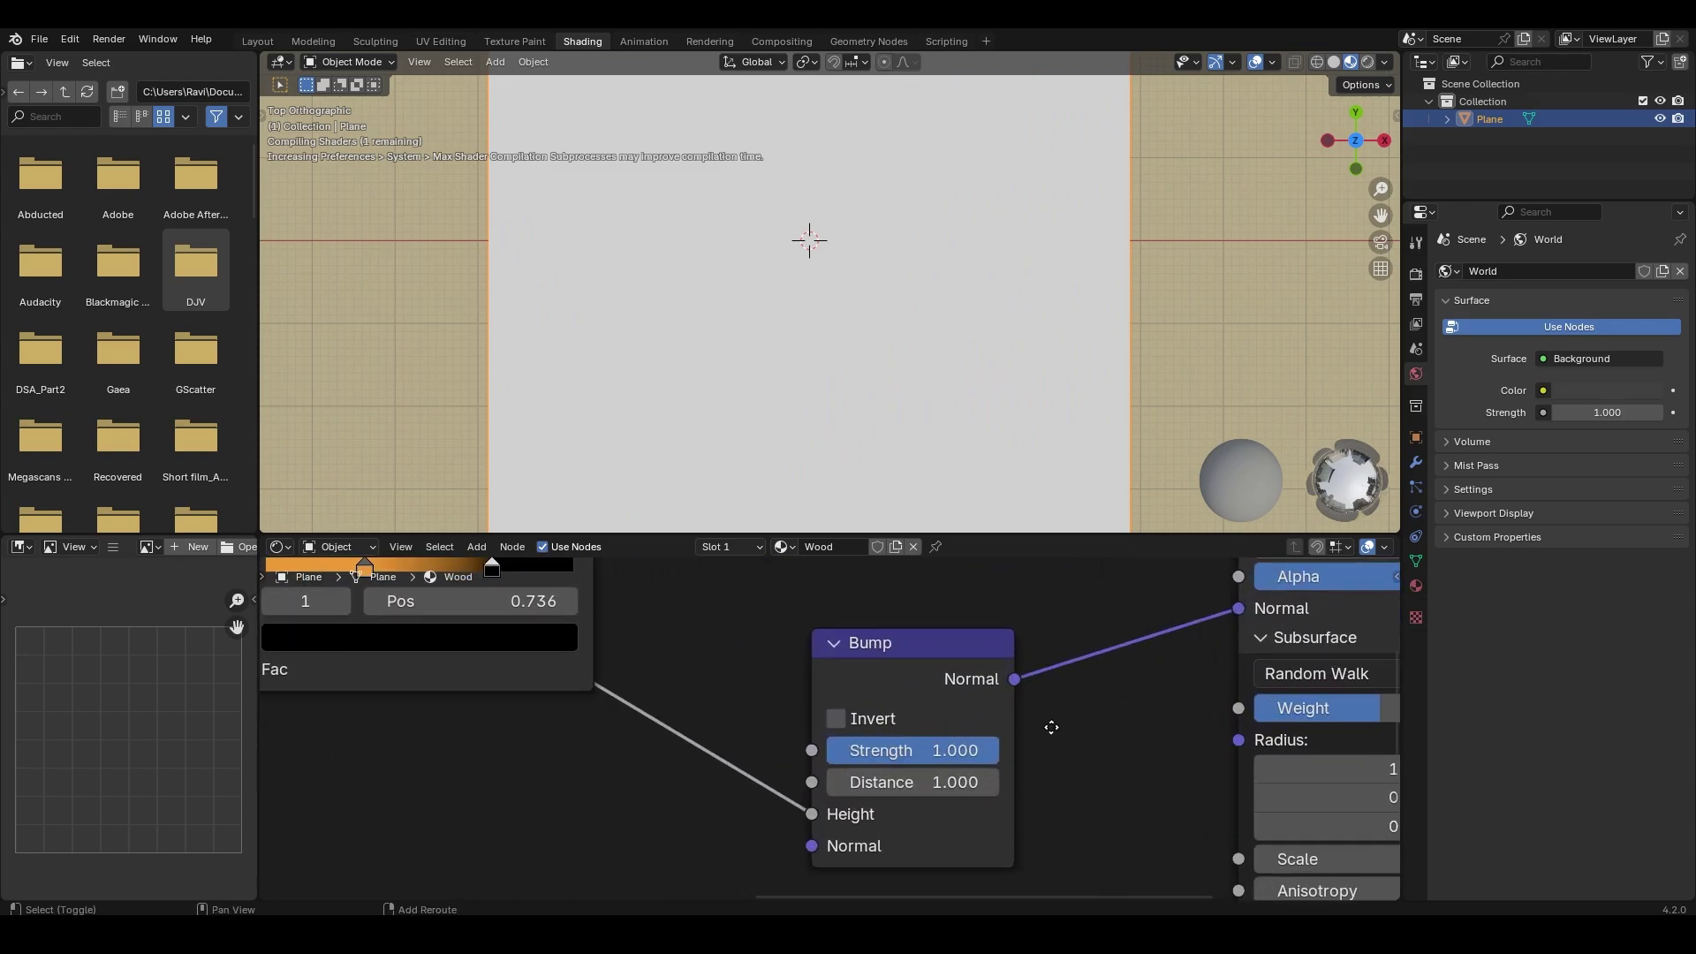
click(926, 744)
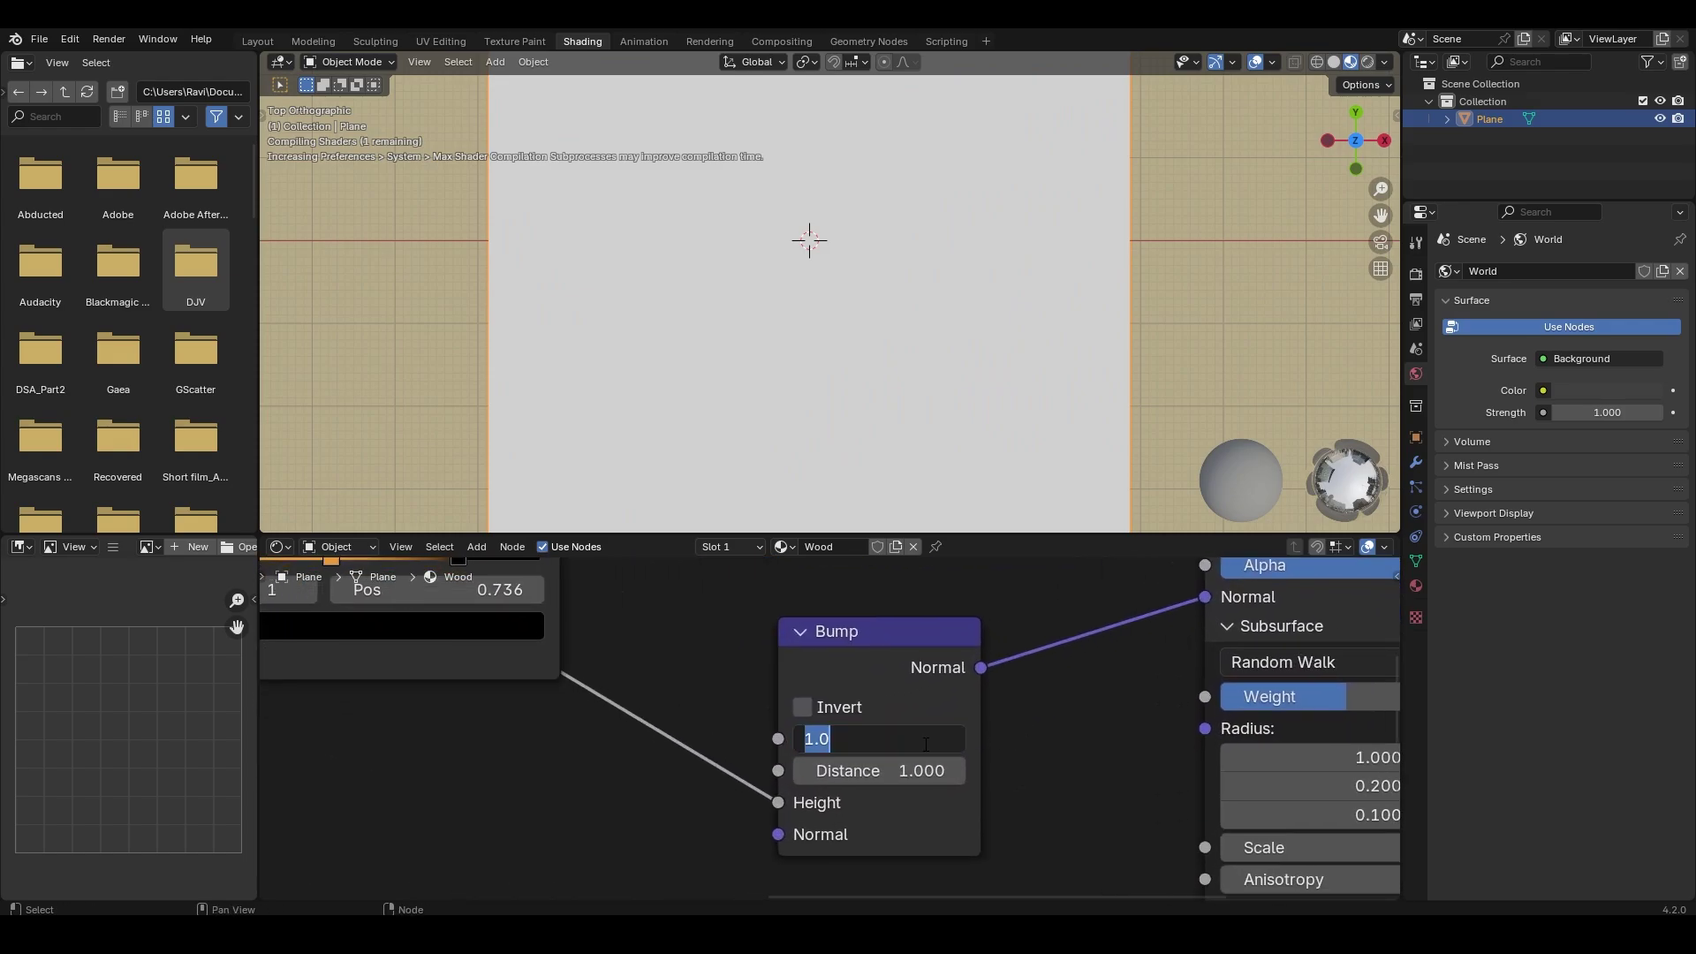
key(BackSpace)
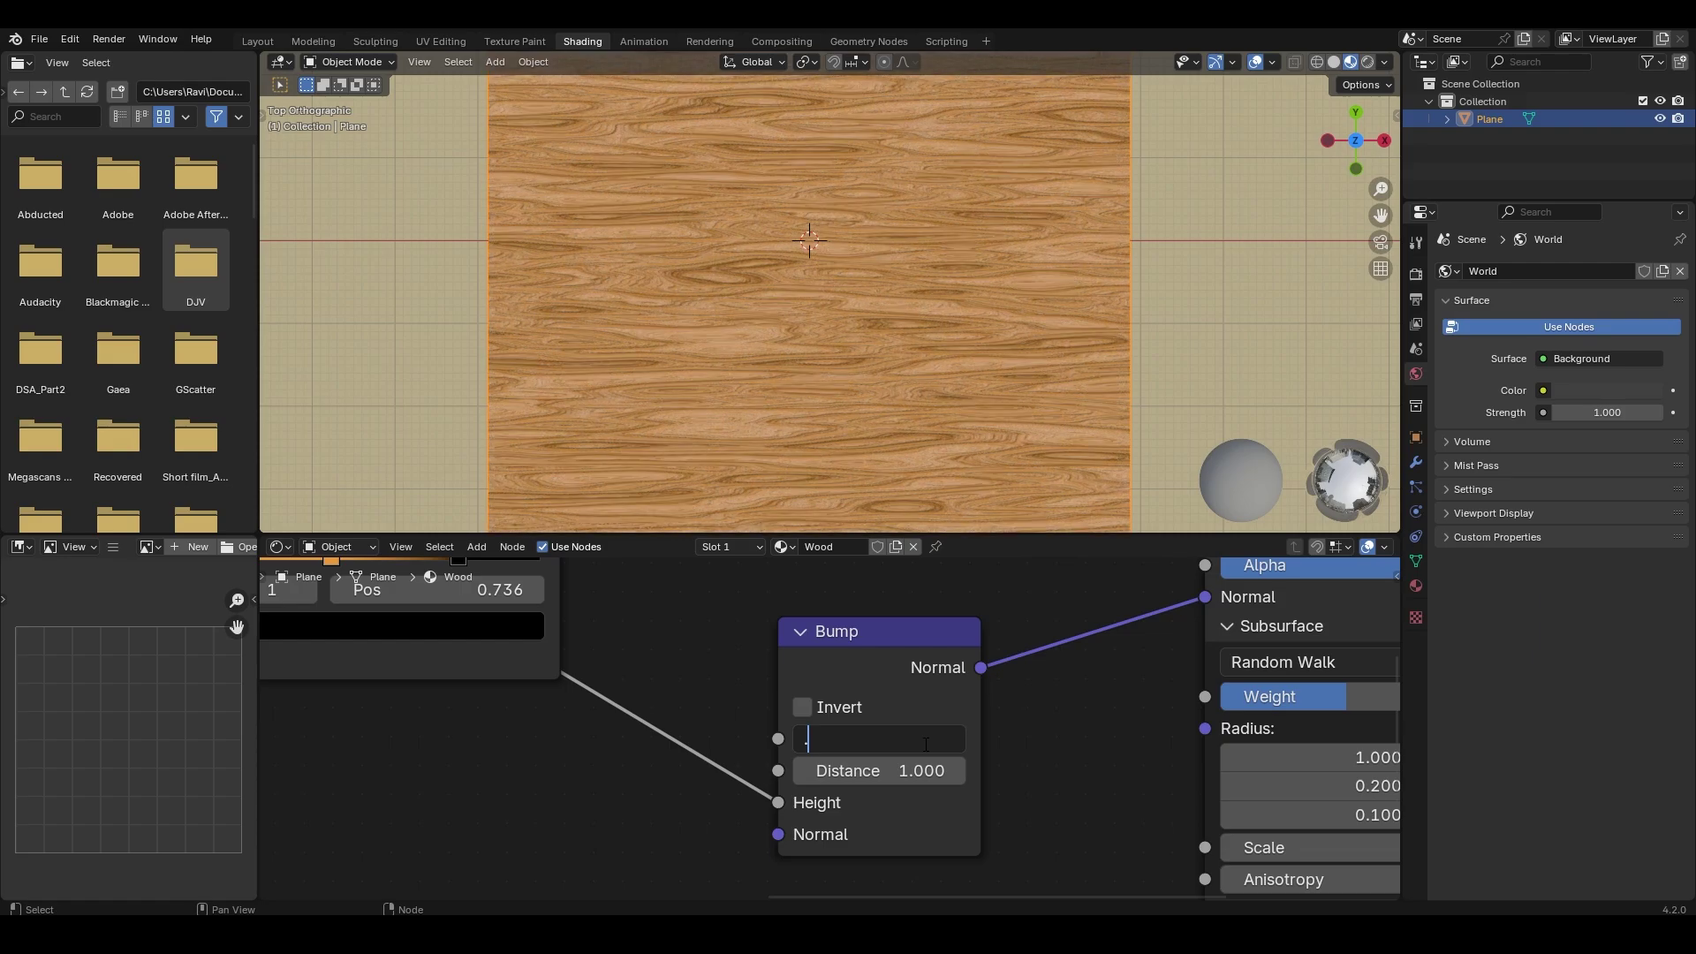
text(1.0)
key(Return)
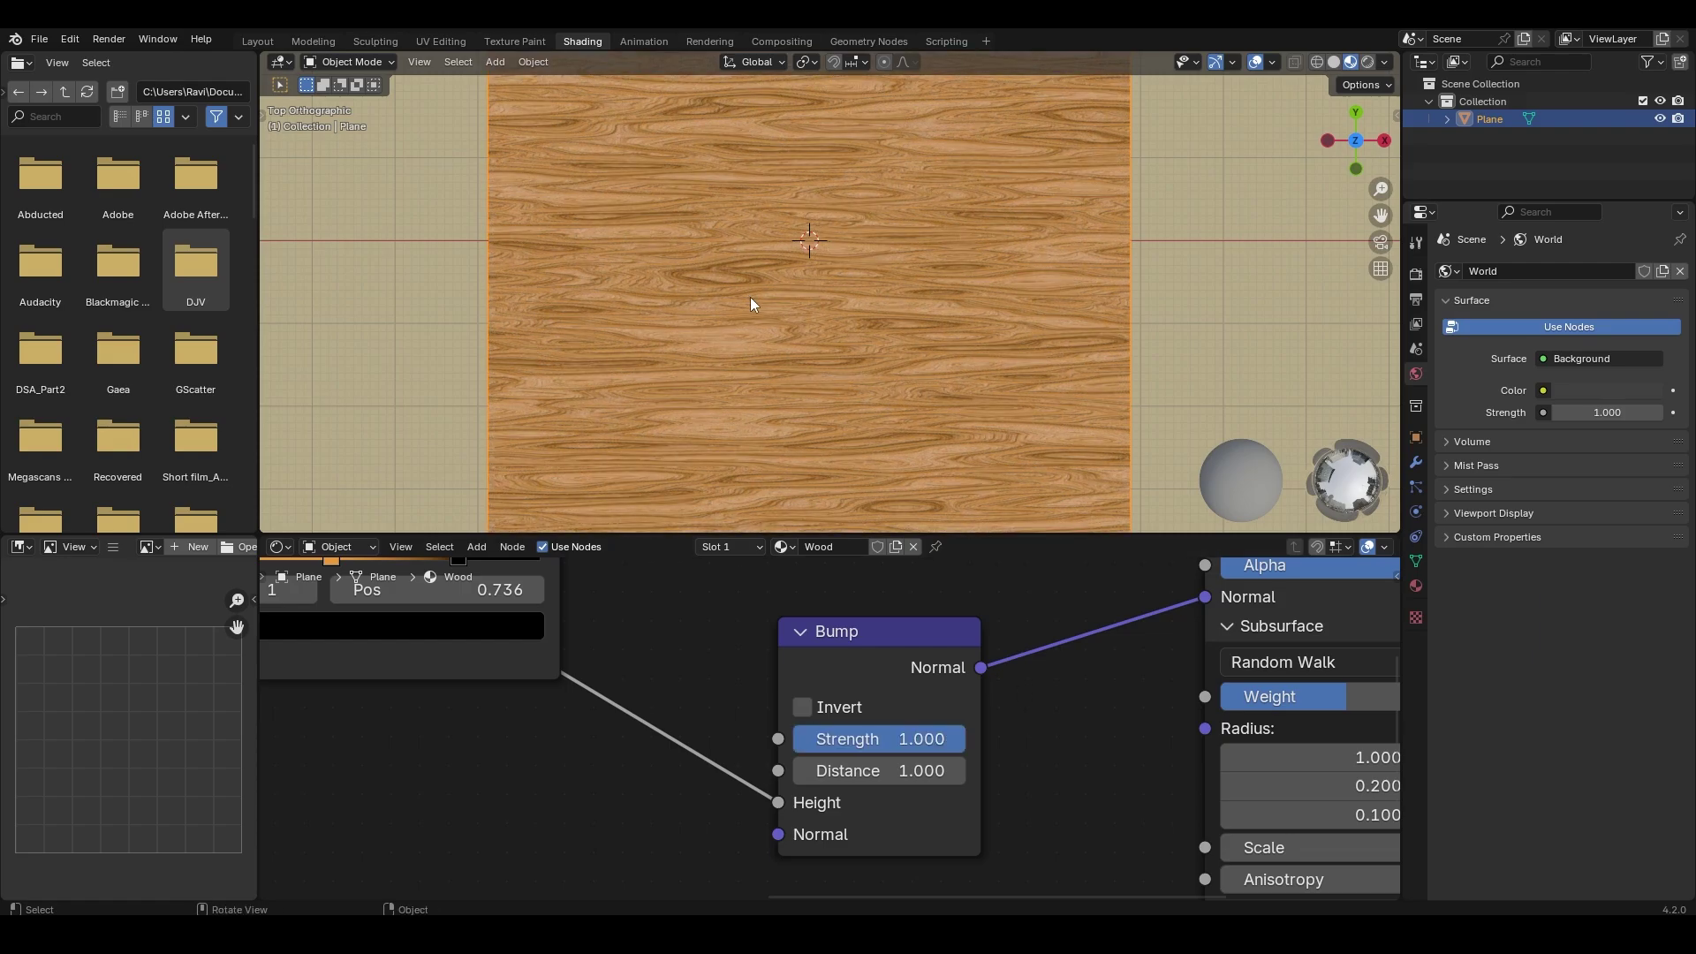
click(903, 749)
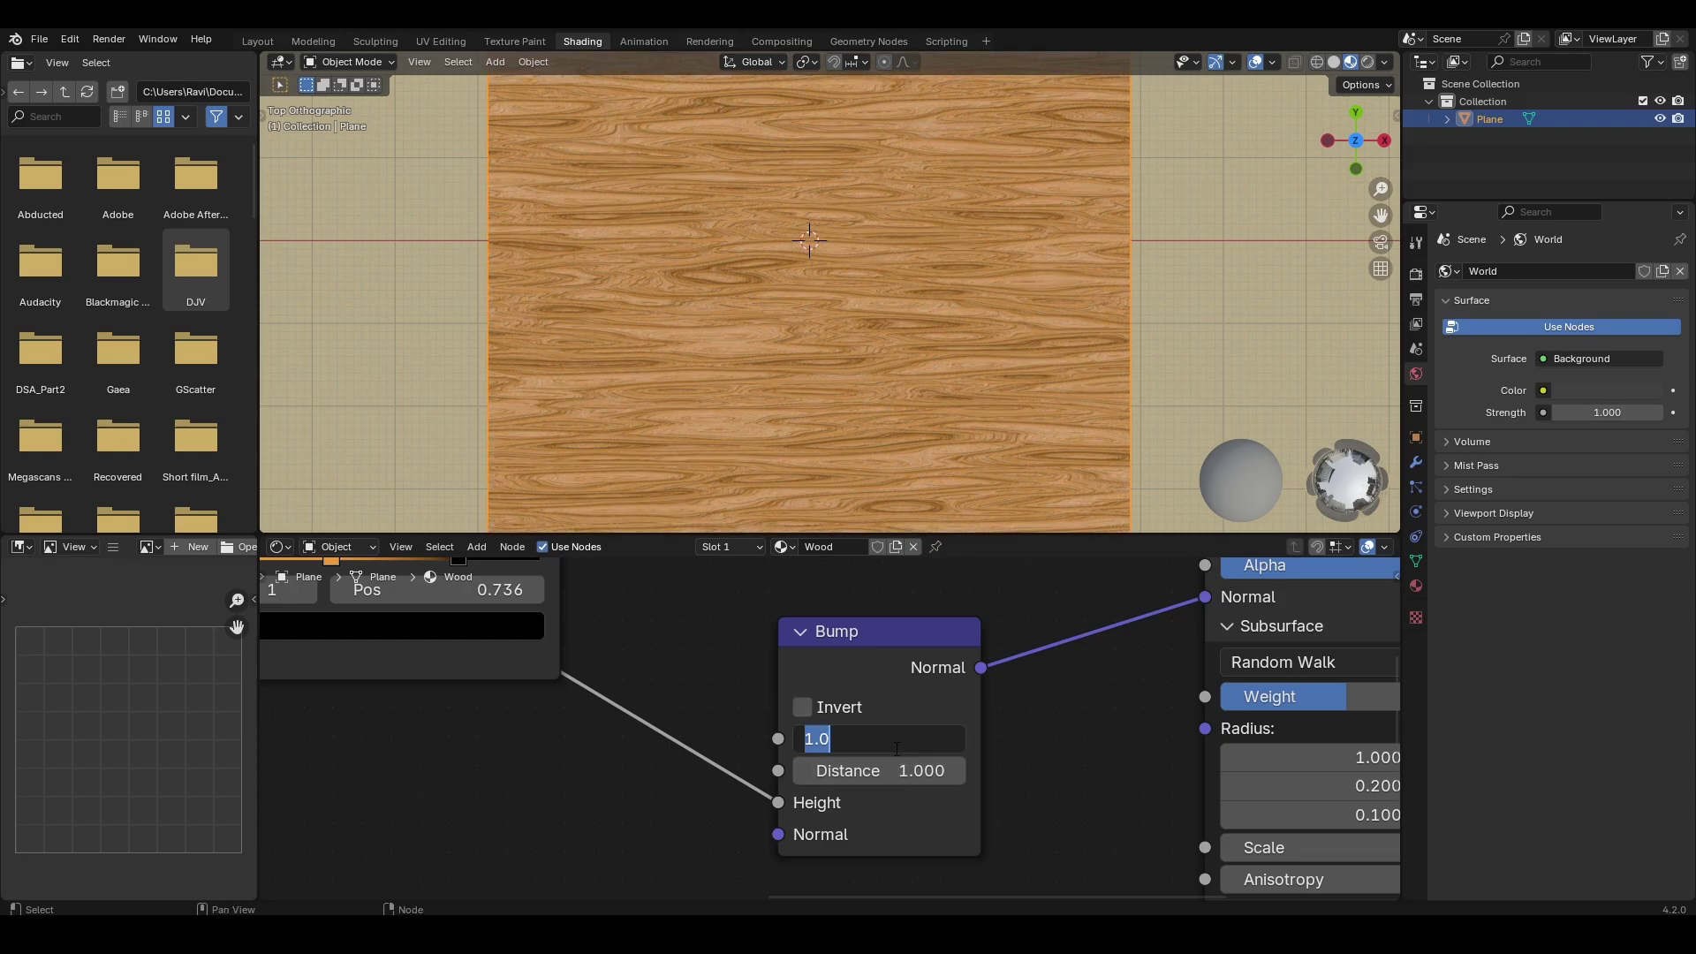
text(.1)
key(Return)
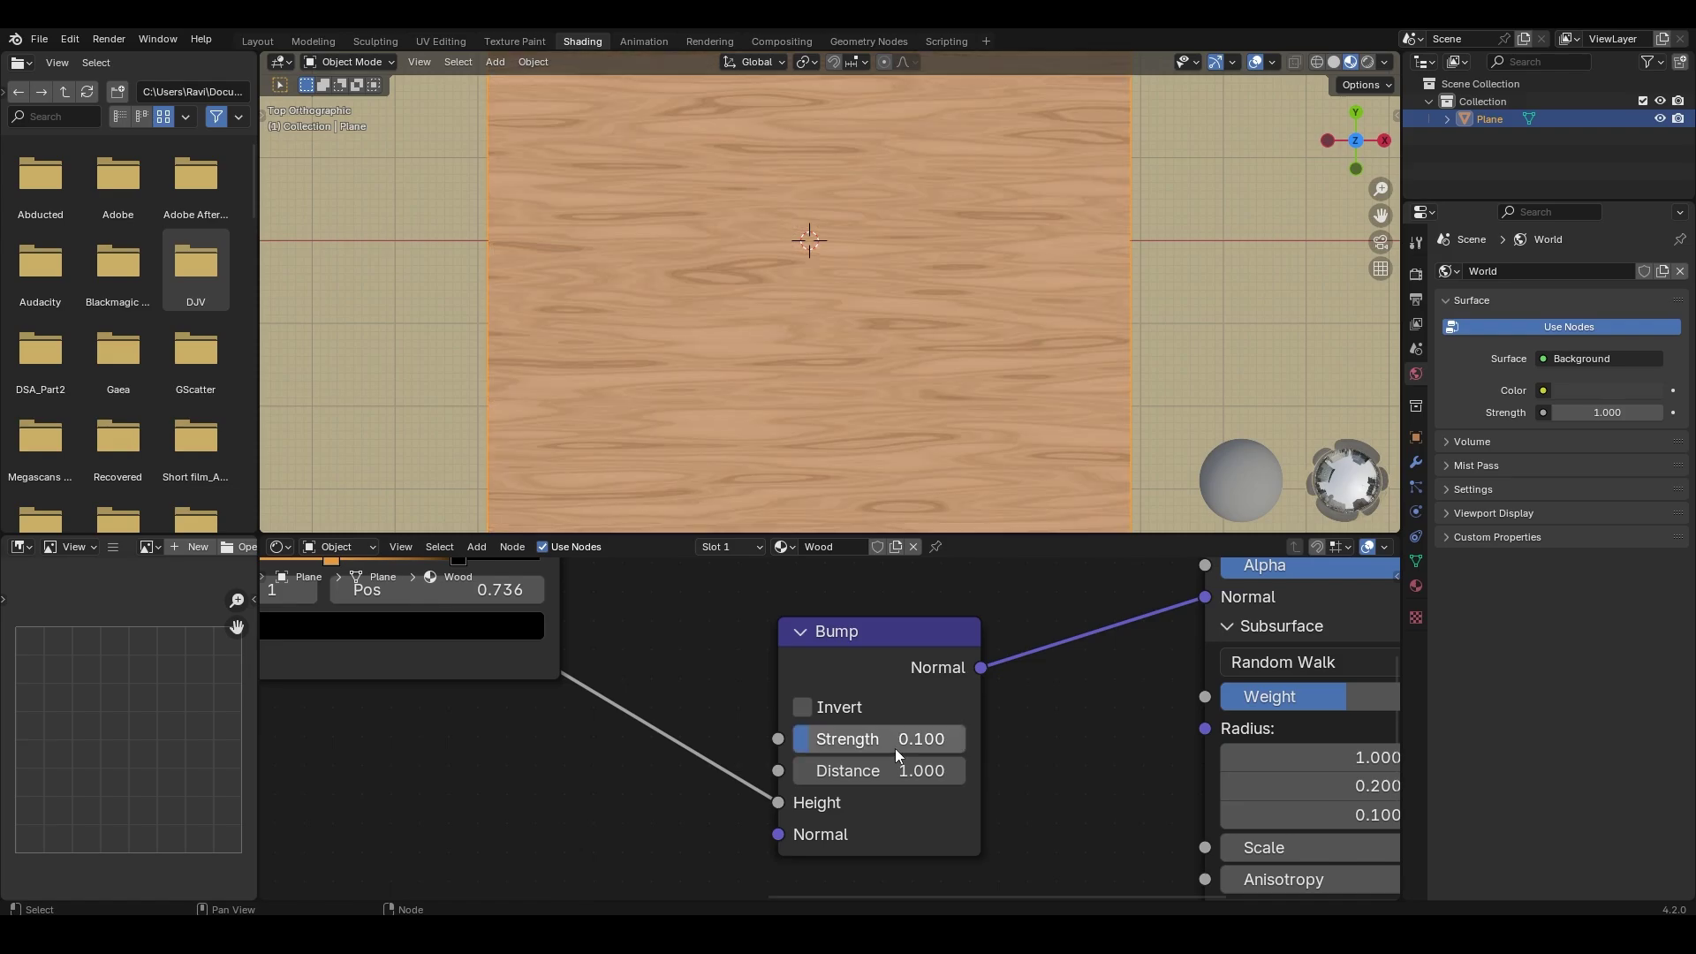
Move the Bump node well below the Color Ramp and shift the Principled BSDF slightly closer to the Material Output
scroll(1028, 686, down, 6)
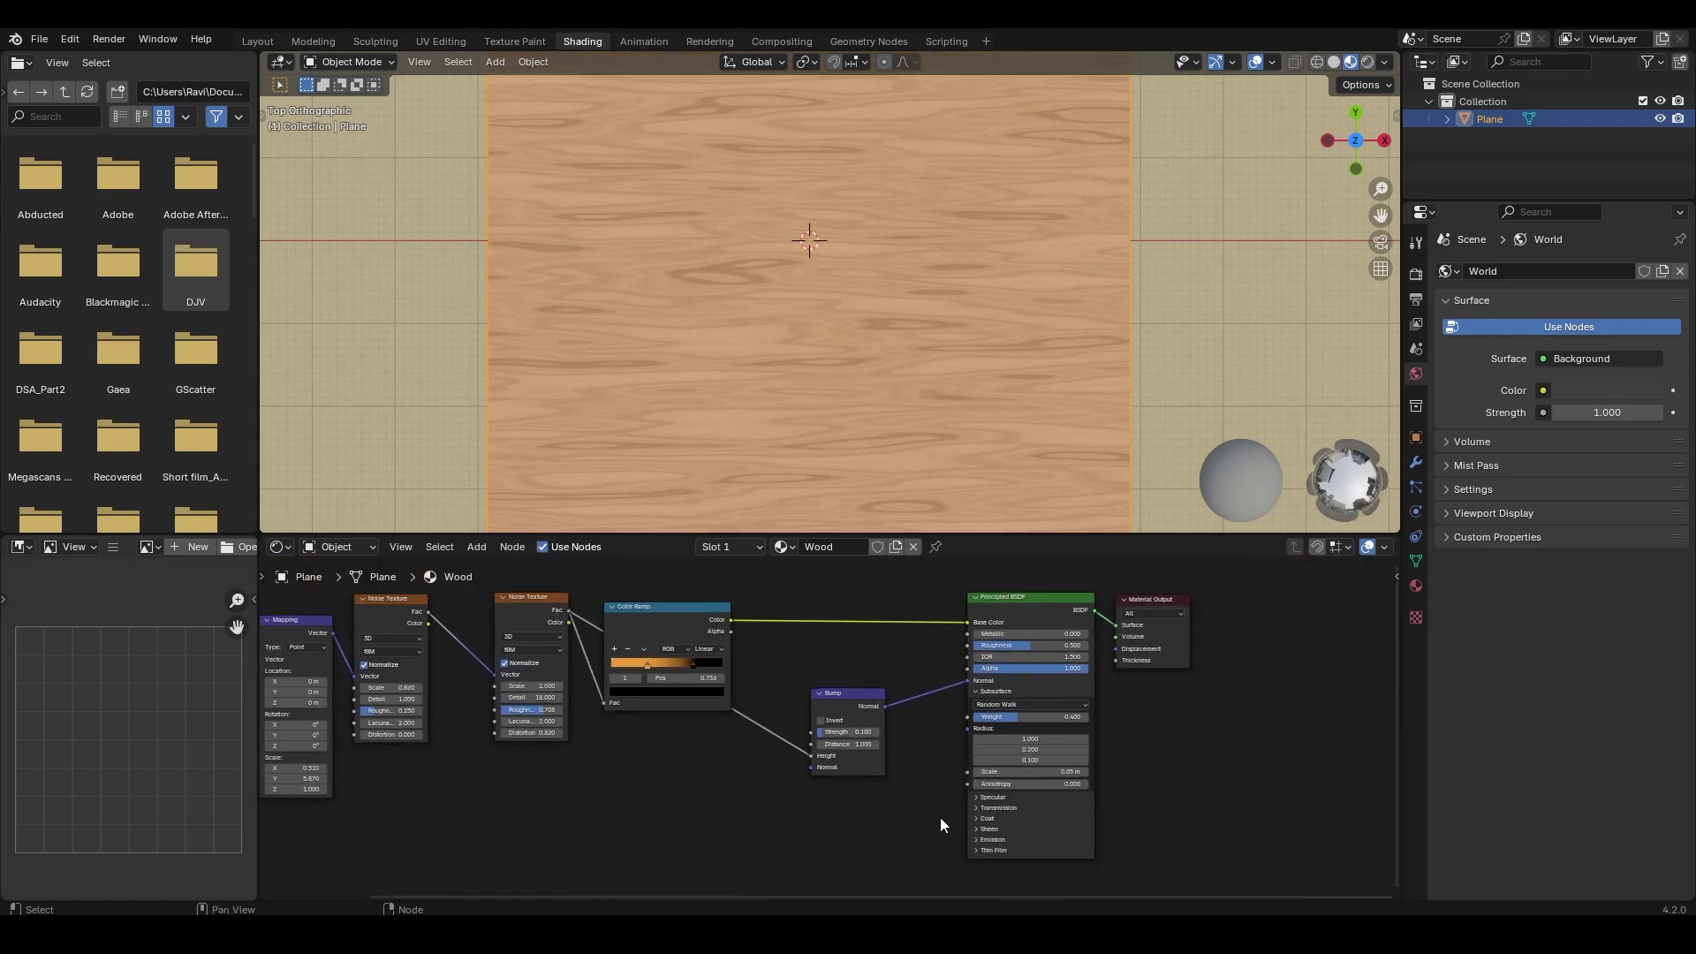
drag(888, 689, 848, 805)
middle_drag(861, 292, 892, 209)
drag(1070, 612, 1084, 607)
drag(1087, 608, 1012, 608)
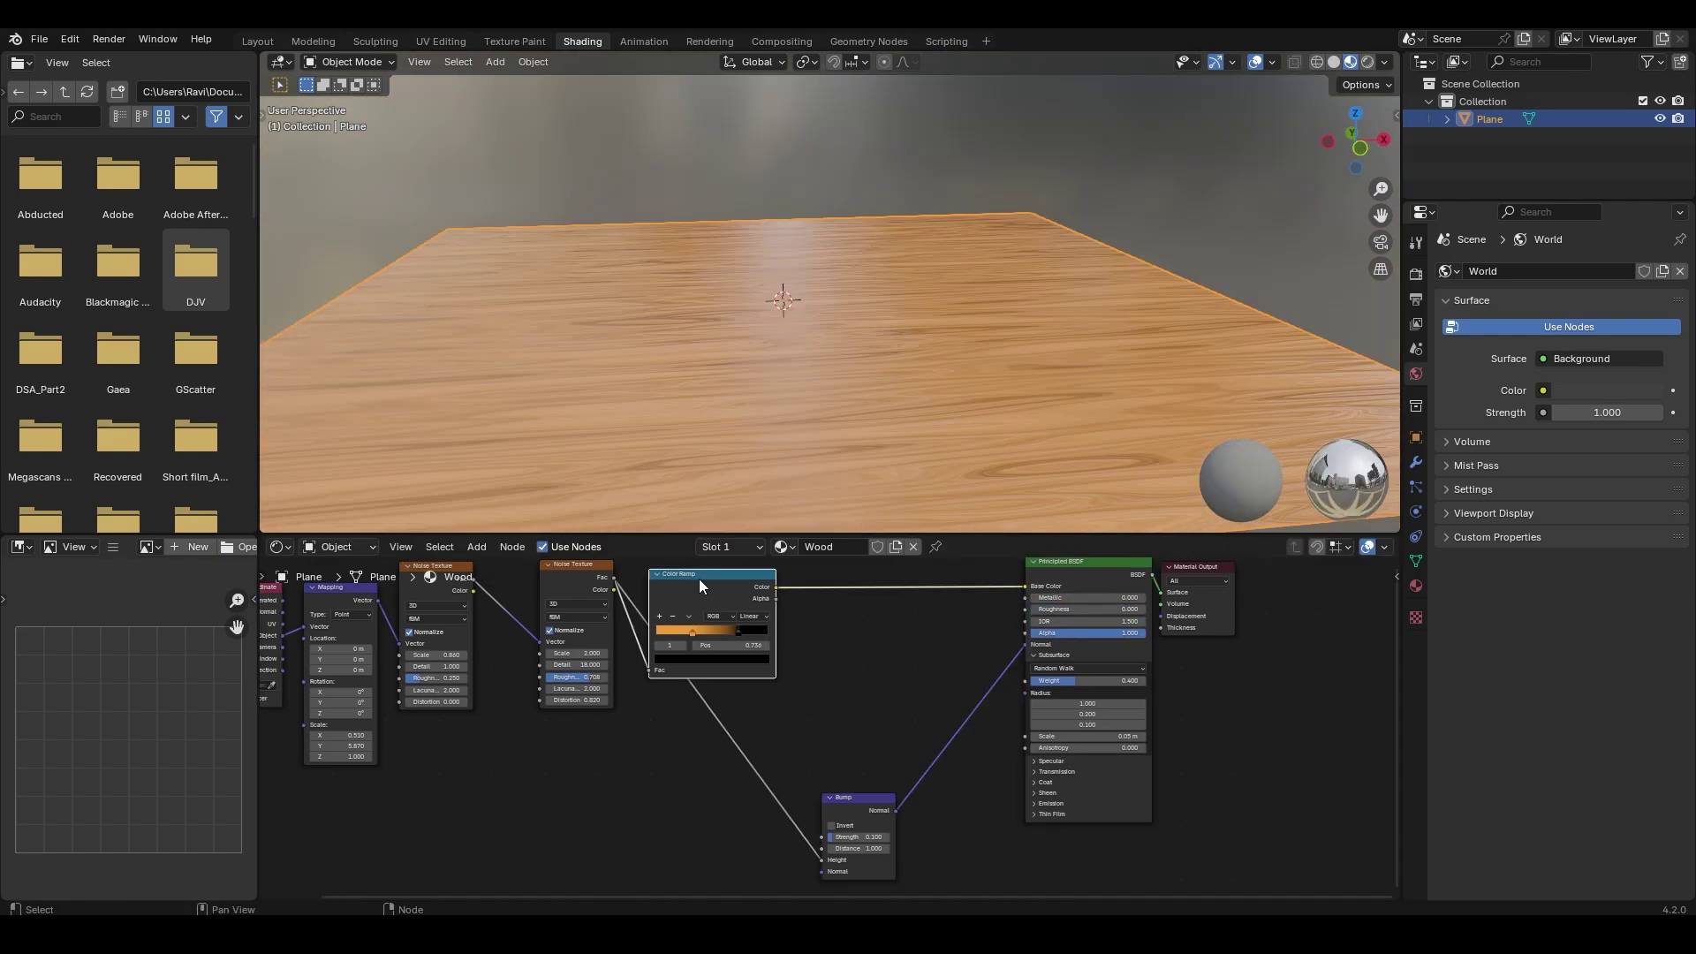
Duplicate the Color Ramp into the gap before the Principled BSDF and reset the copy to the default black-to-white gradient
key(shift+d)
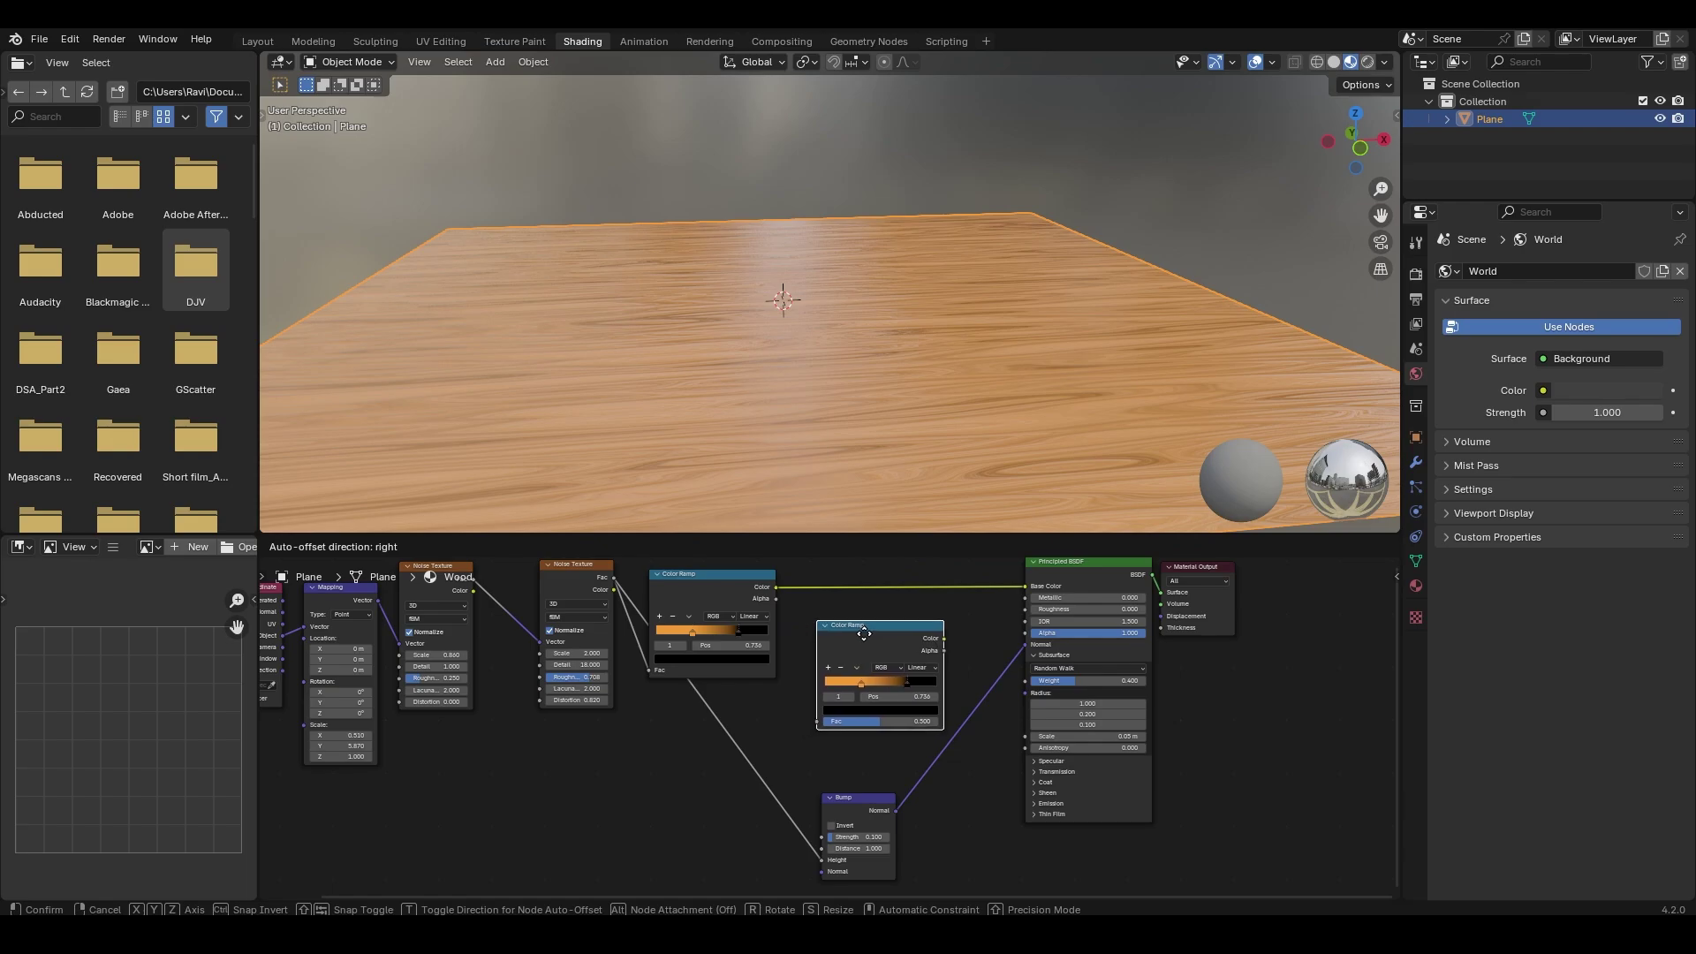
click(864, 632)
scroll(932, 652, up, 2)
click(873, 635)
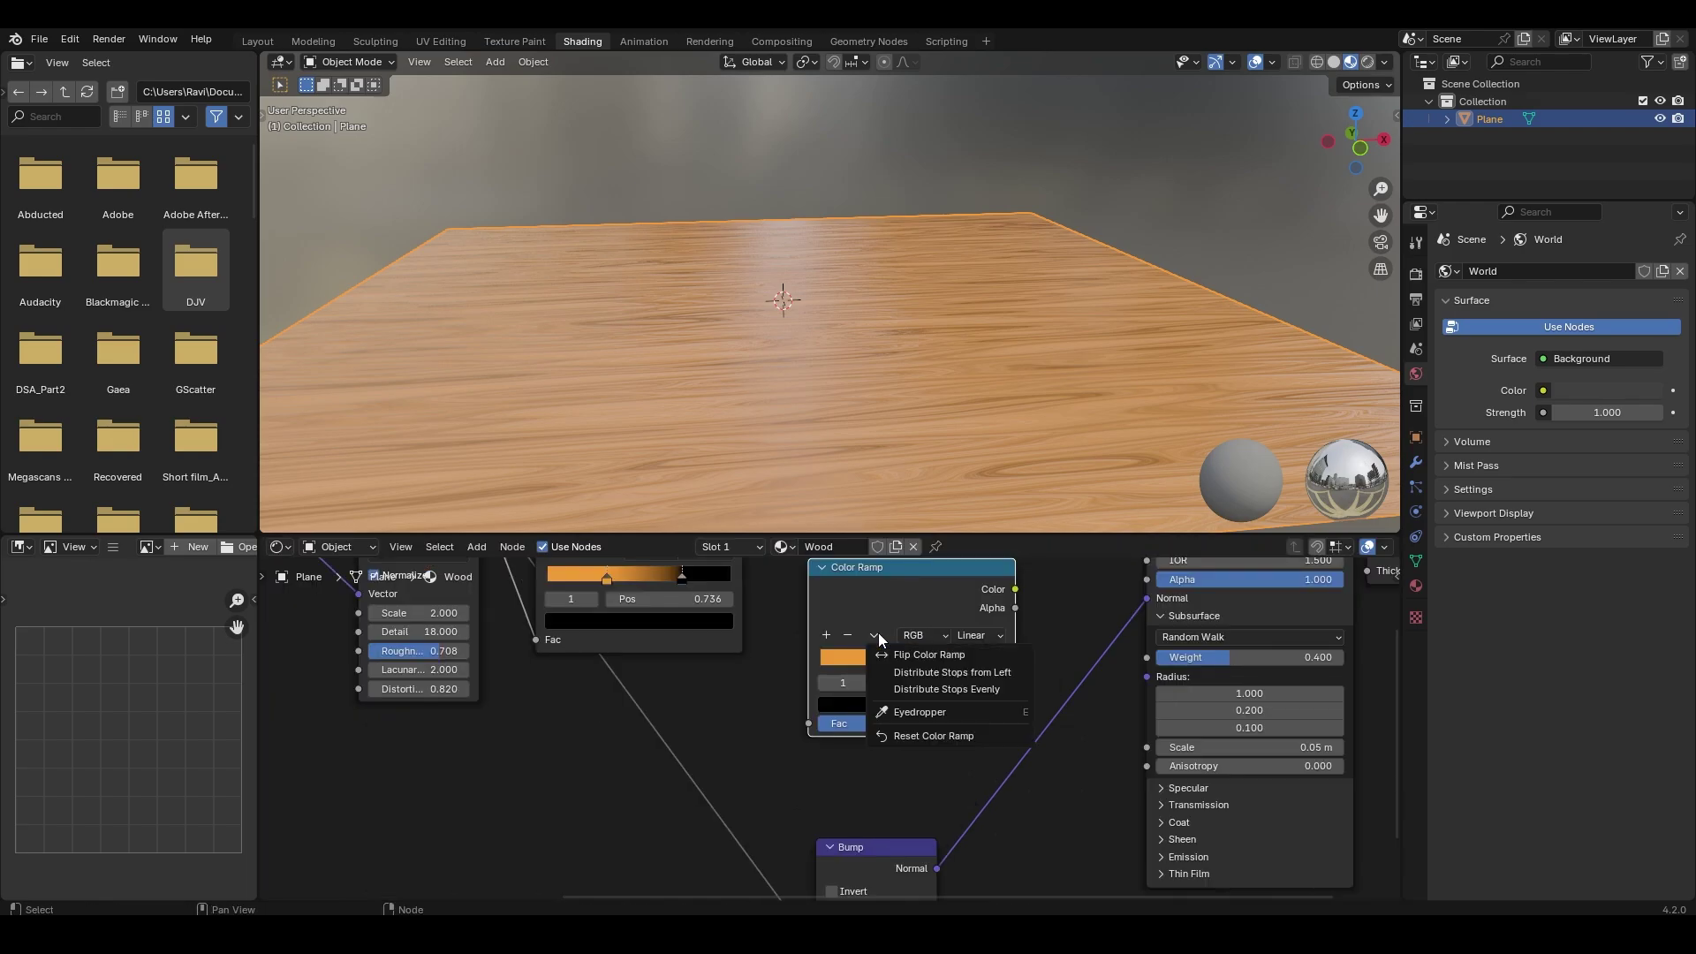
click(901, 729)
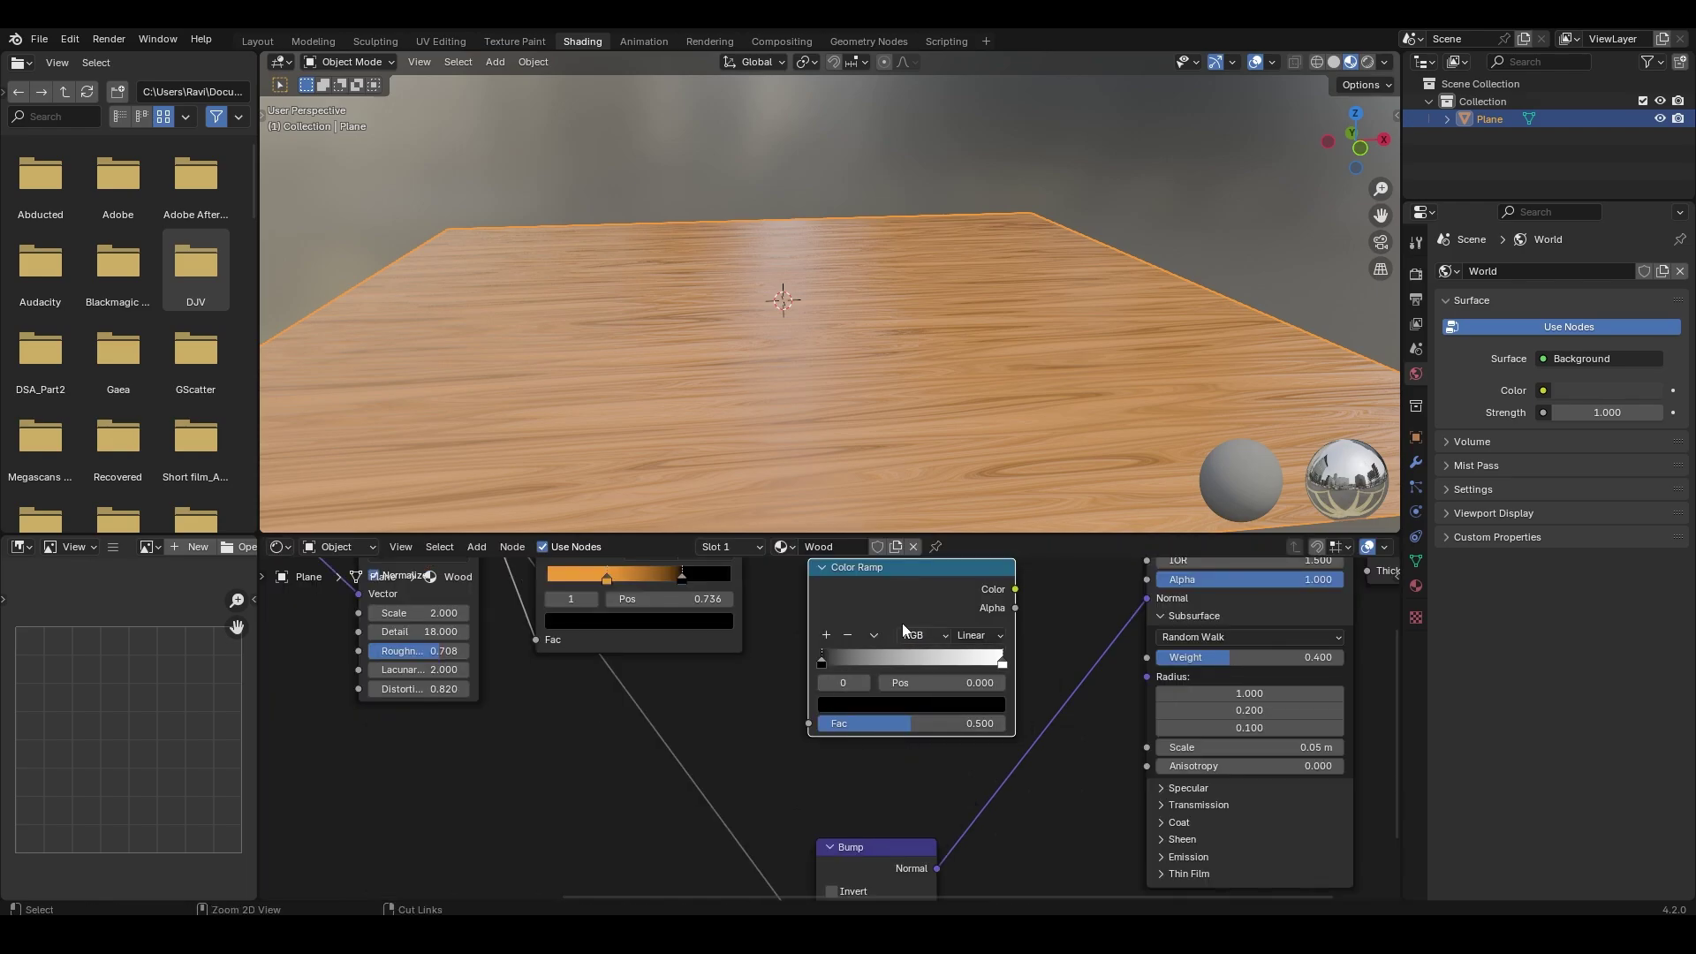
Connect the second Noise Texture's Fac to the duplicated Color Ramp's Fac and that ramp's Color to the Principled BSDF's Roughness
scroll(767, 656, down, 1)
middle_drag(762, 652, 773, 700)
middle_drag(620, 603, 627, 634)
drag(535, 591, 826, 796)
drag(1009, 679, 1124, 636)
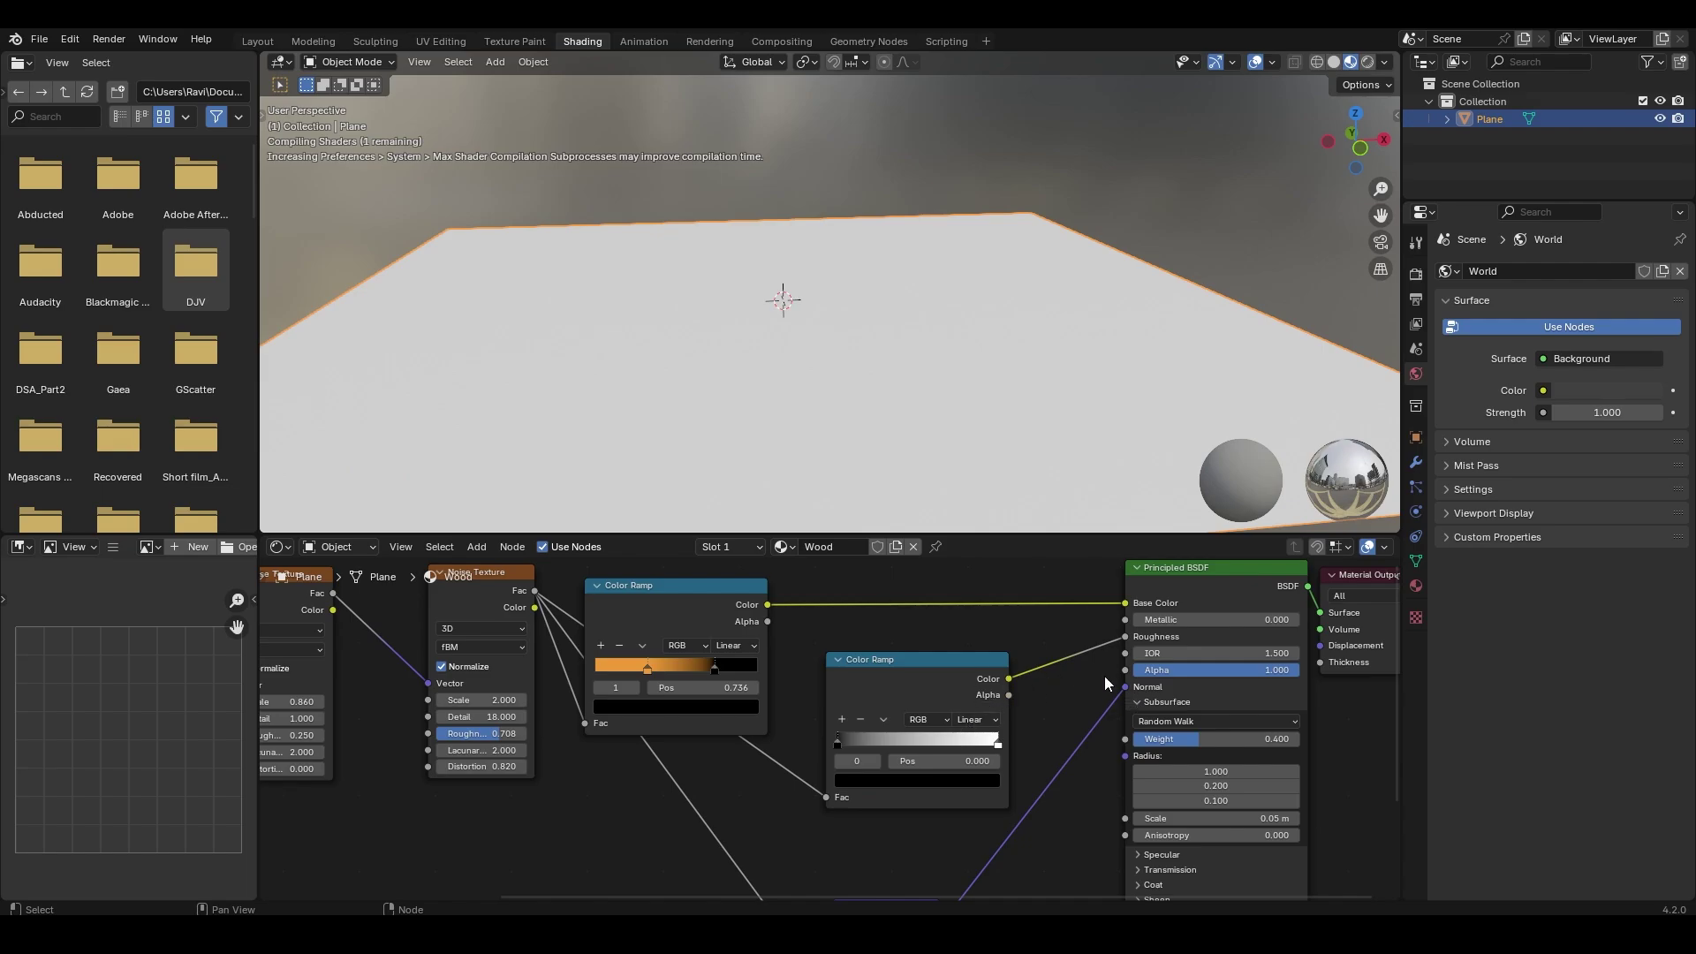
middle_drag(981, 632, 968, 633)
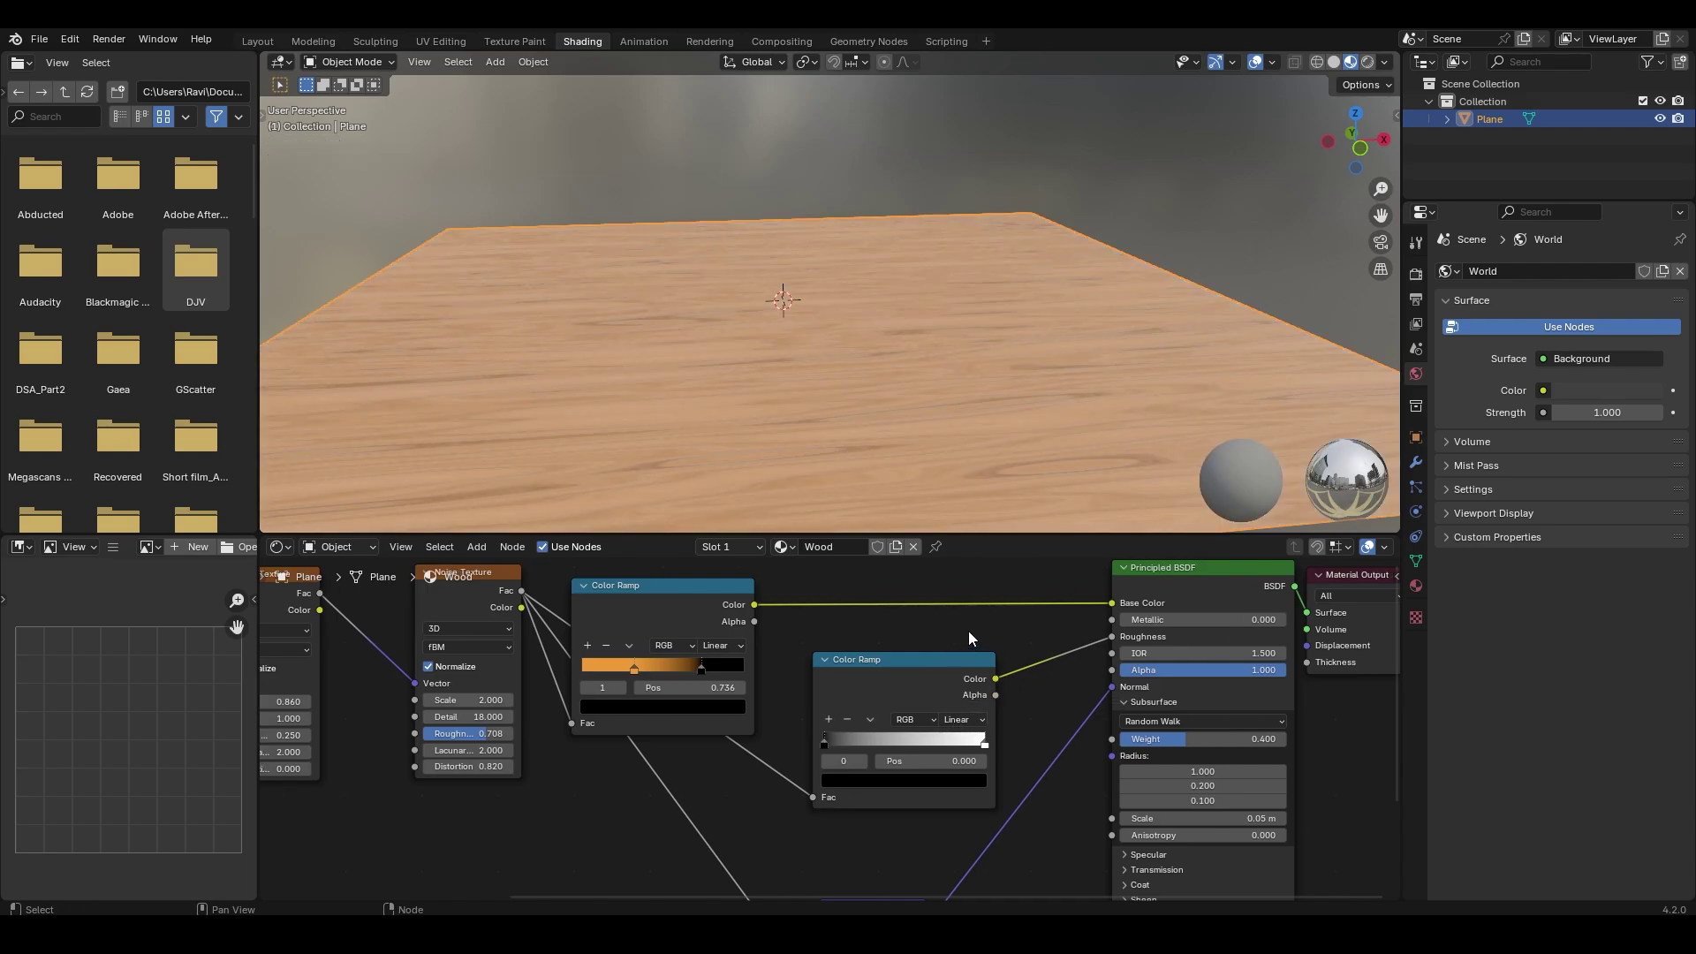
Preview the roughness Color Ramp alone, move its black stop to about 0.418 and its white stop inward, and restore the Principled BSDF output
ctrl+shift+click(855, 662)
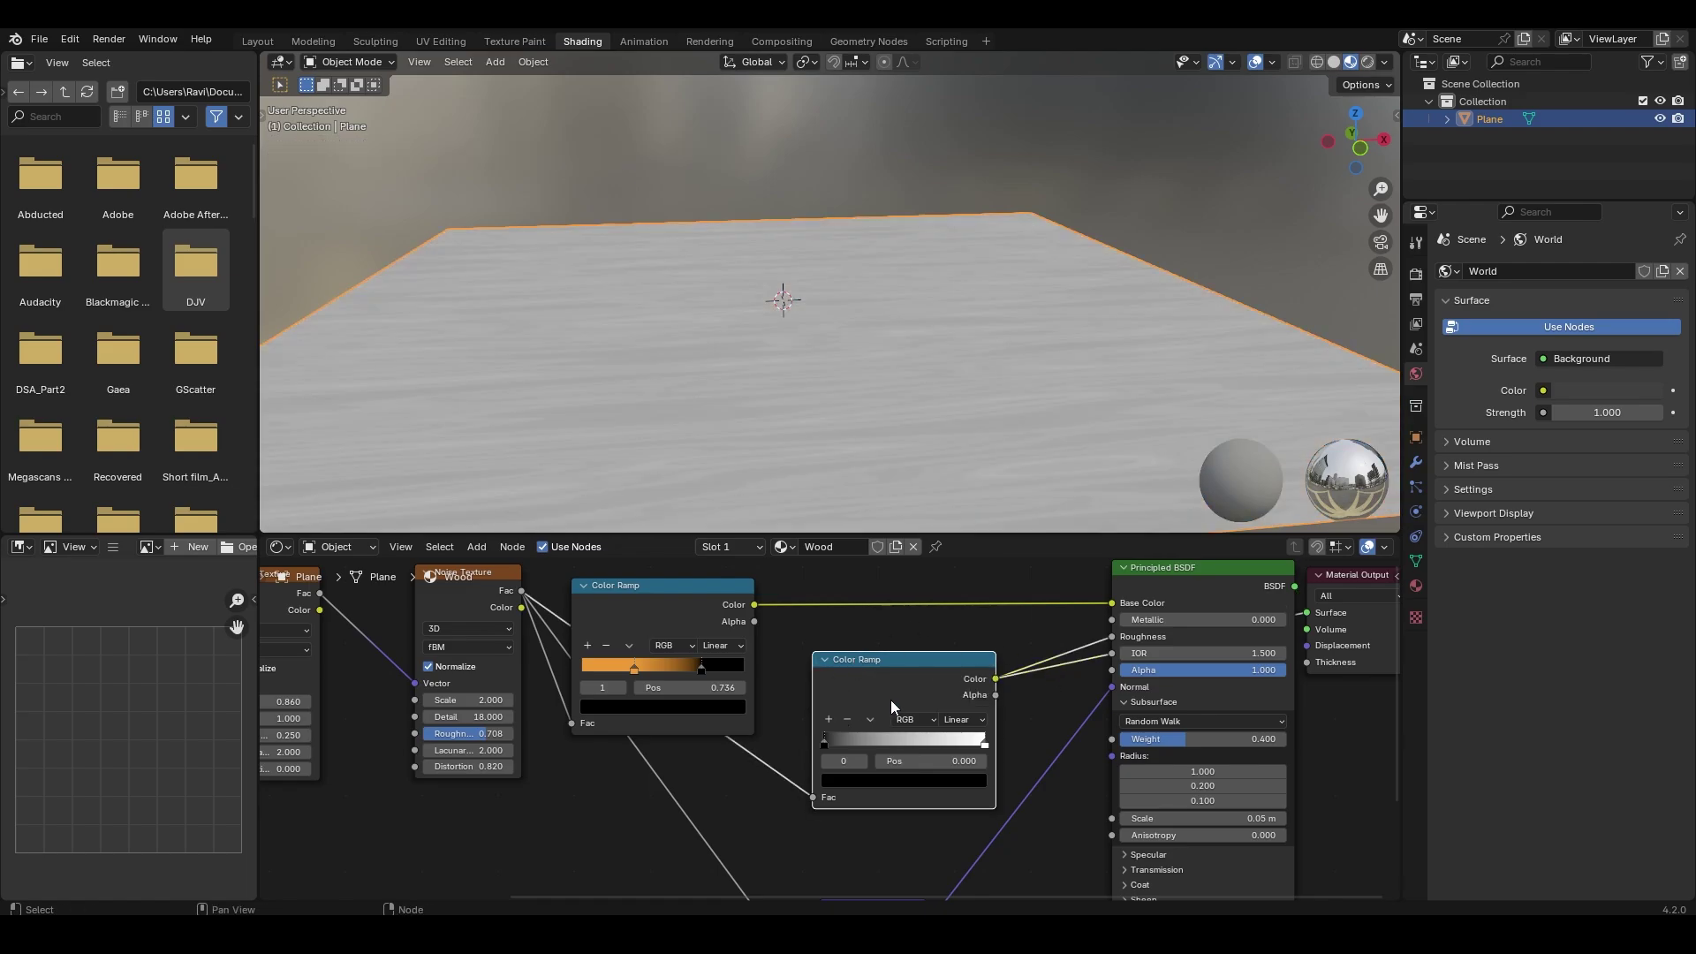
scroll(892, 703, up, 2)
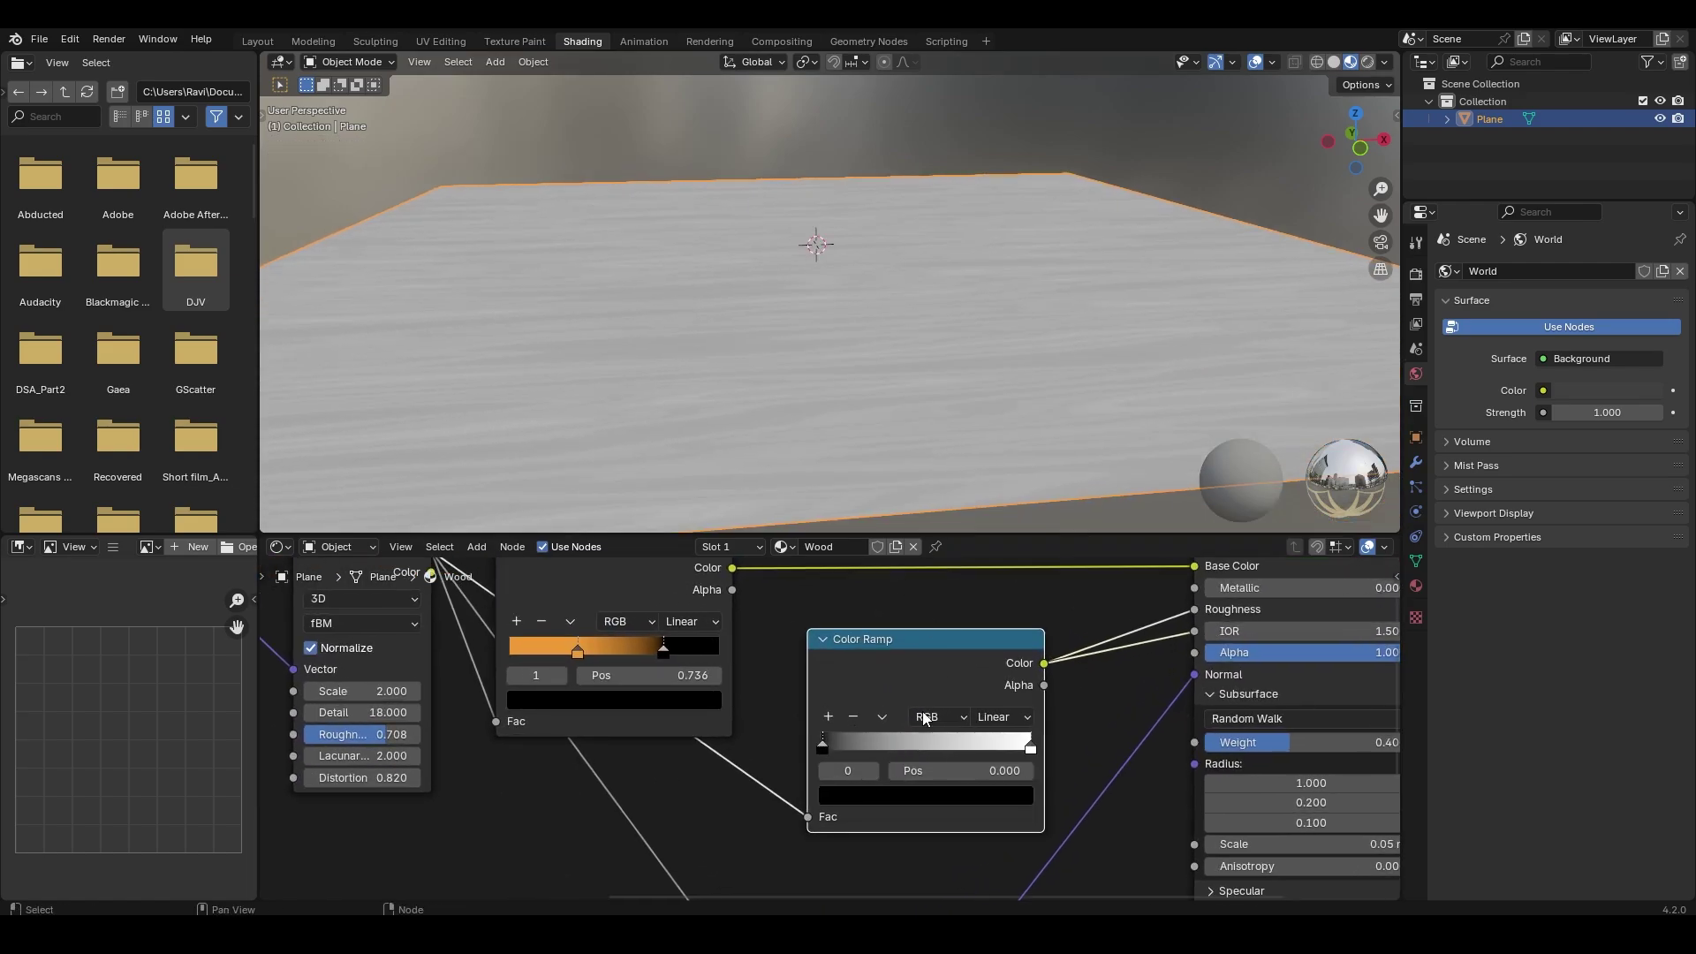
drag(823, 749, 909, 748)
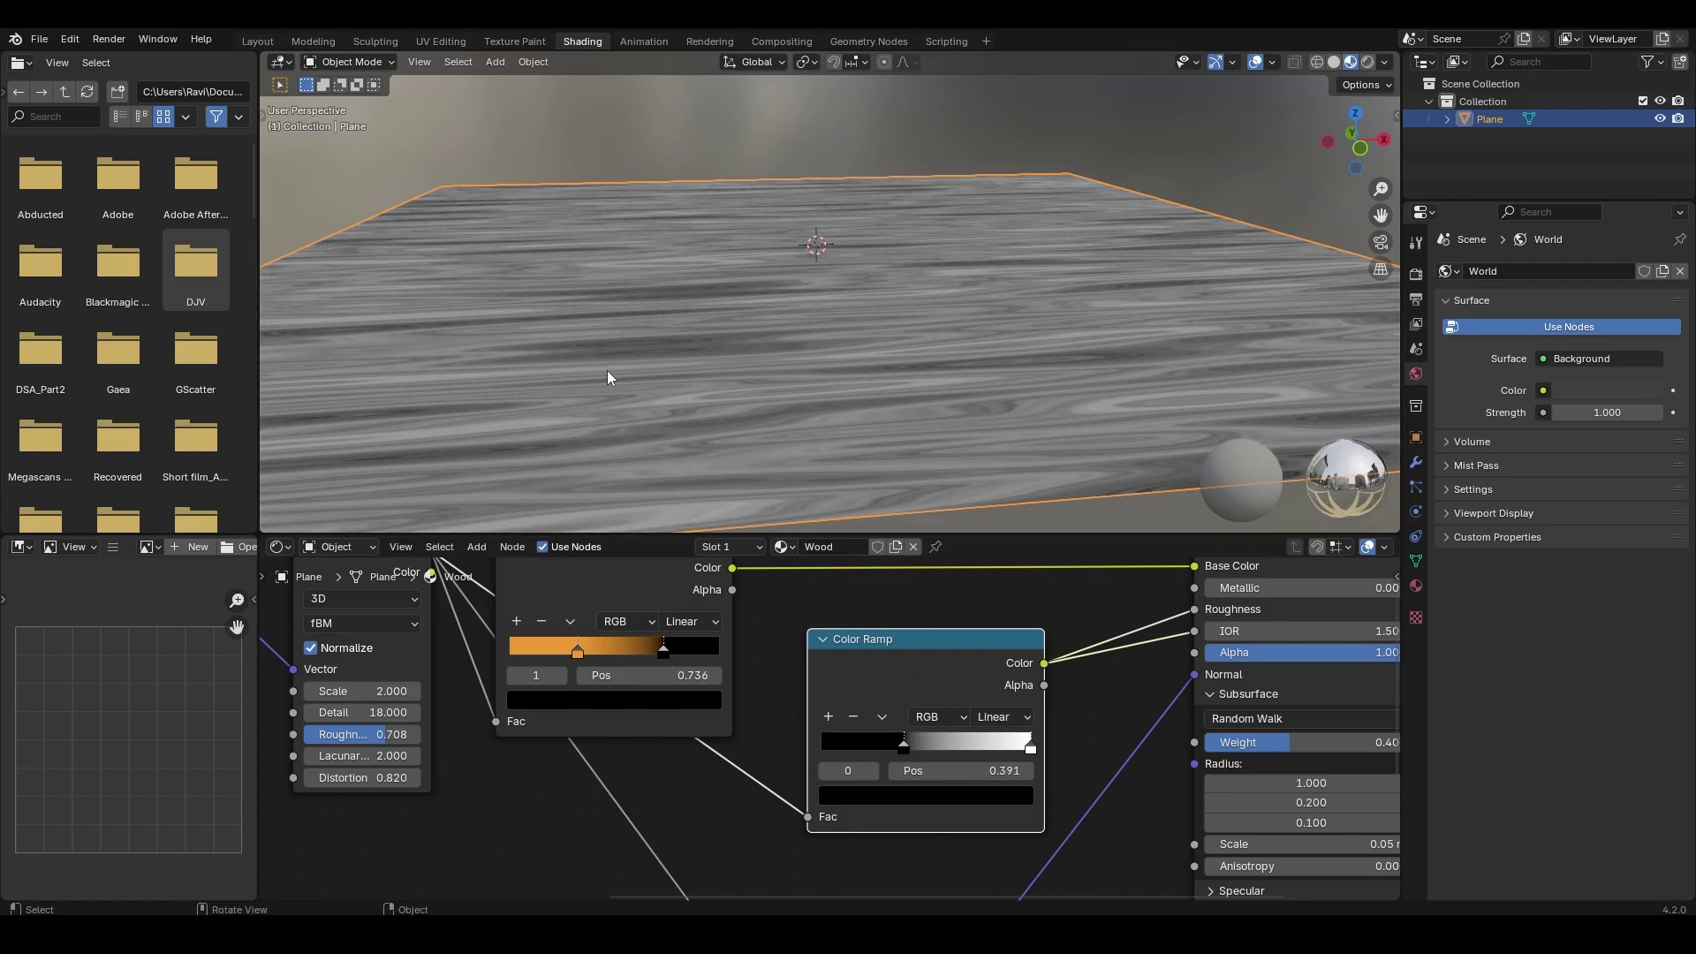
drag(1030, 747, 912, 744)
scroll(936, 720, down, 2)
shift+middle_drag(1035, 636, 995, 682)
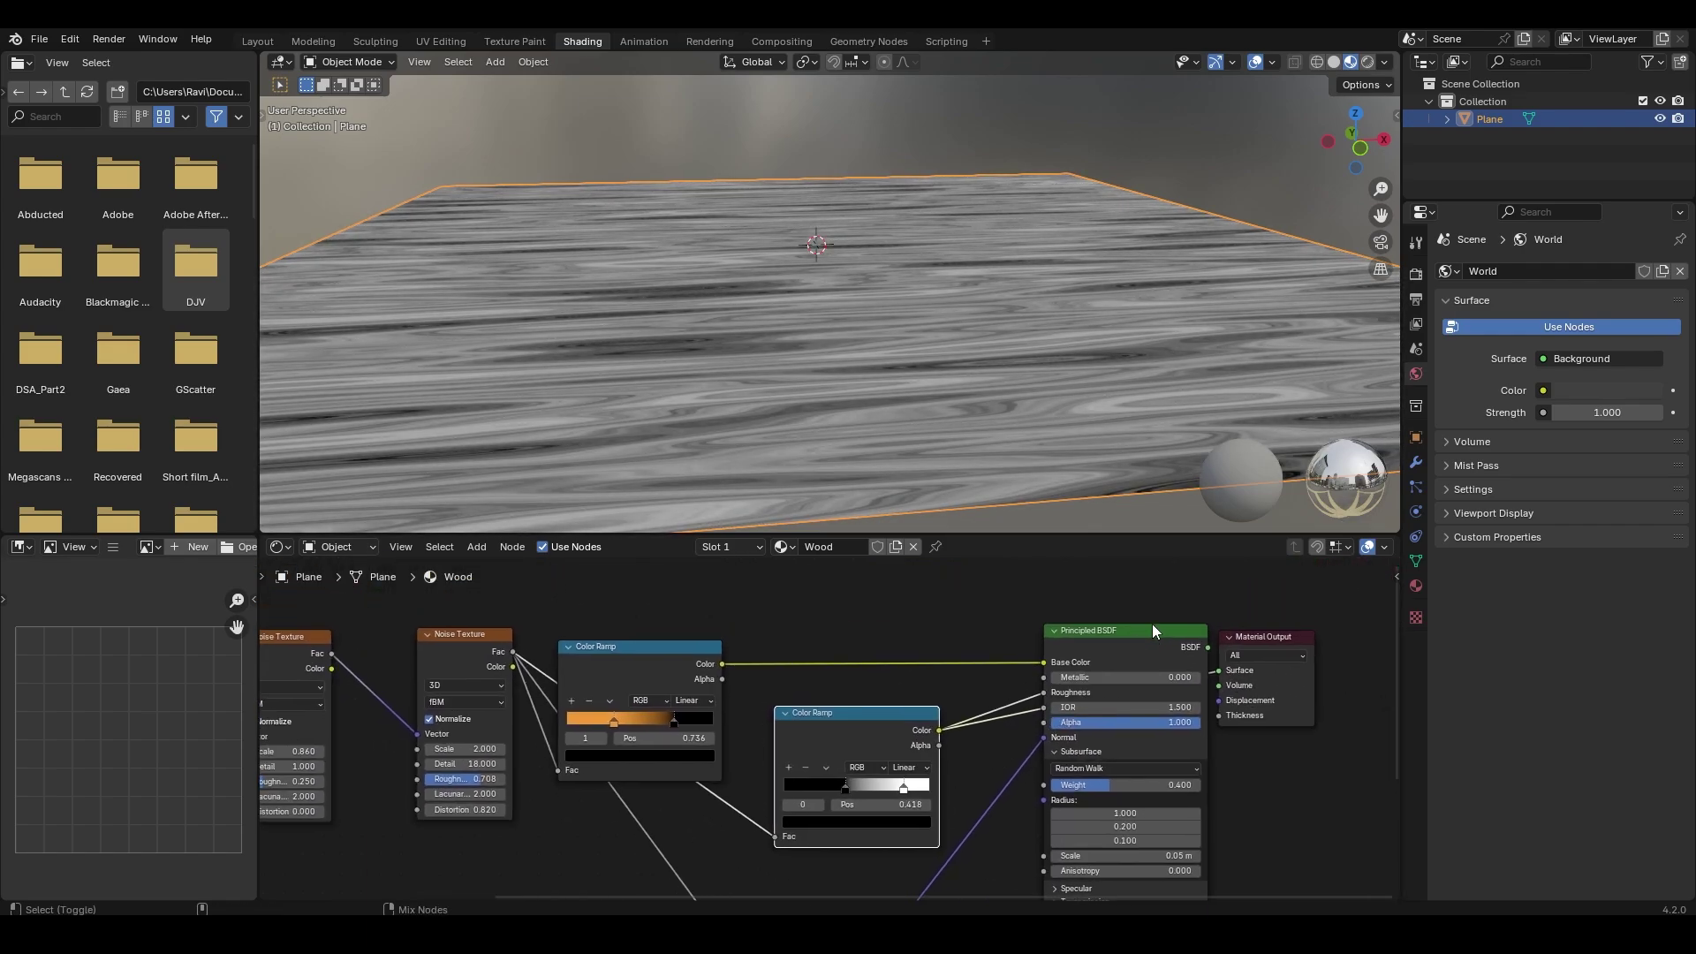
ctrl+shift+click(1152, 624)
Move the roughness Color Ramp's black stop to about 0.336 and lower the first Noise Texture's Scale to 0.3
scroll(914, 387, up, 6)
middle_drag(914, 387, 891, 329)
drag(880, 803, 848, 803)
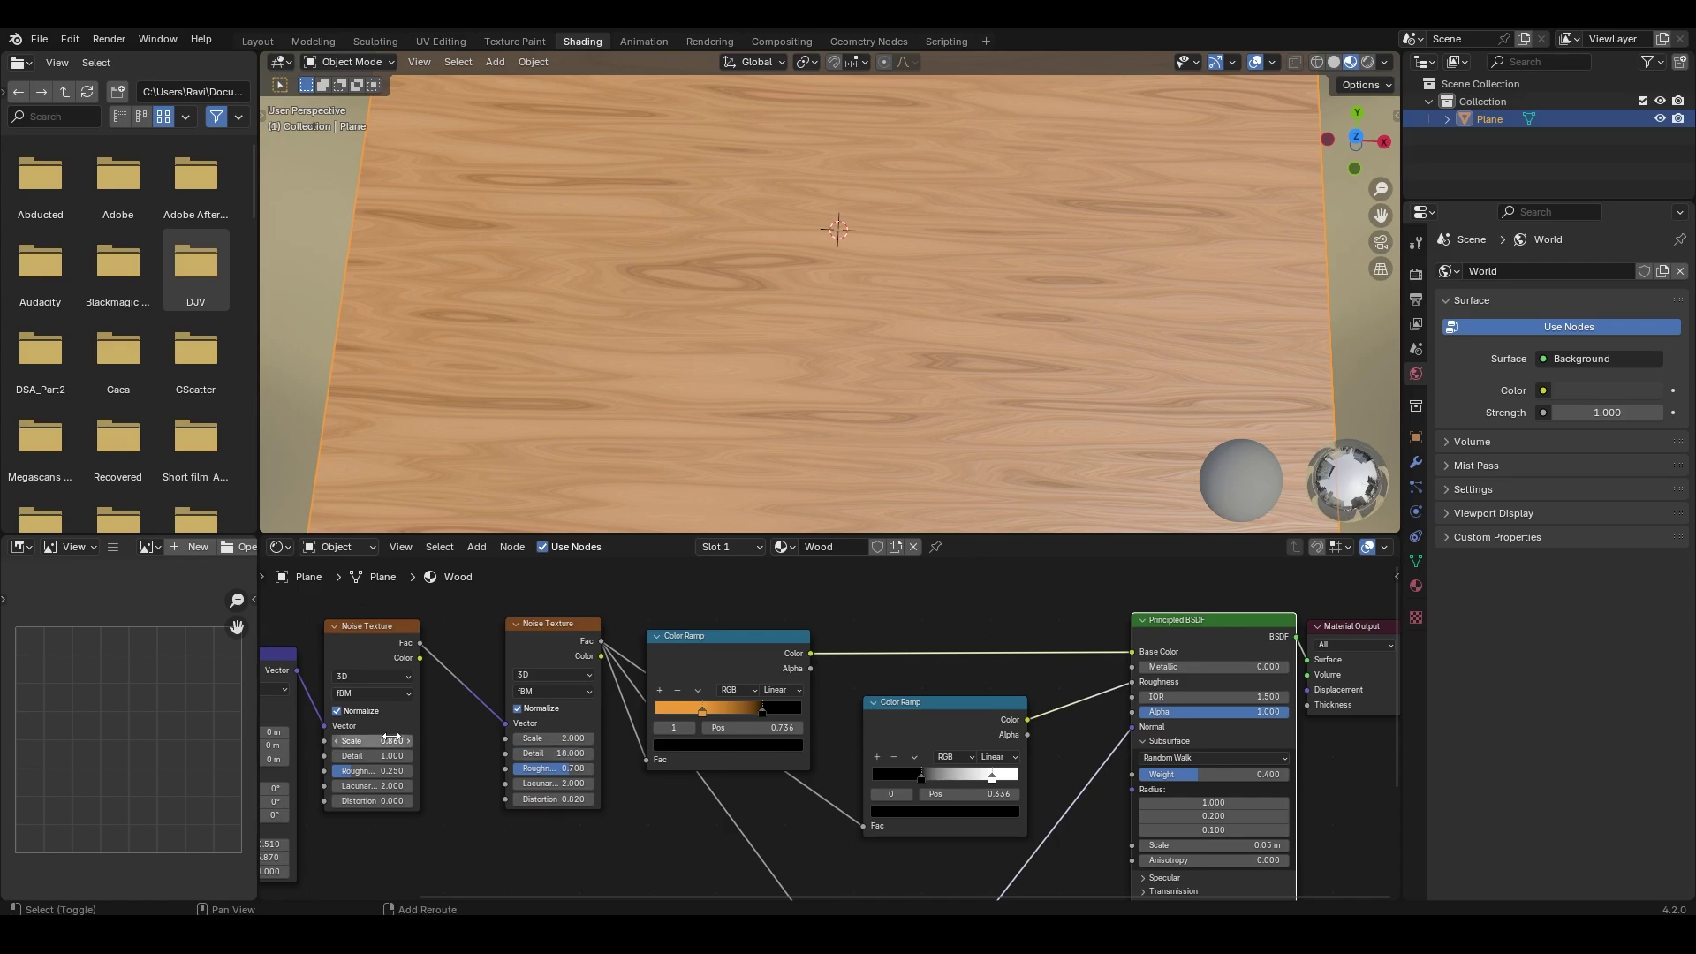
shift+drag(389, 740, 344, 740)
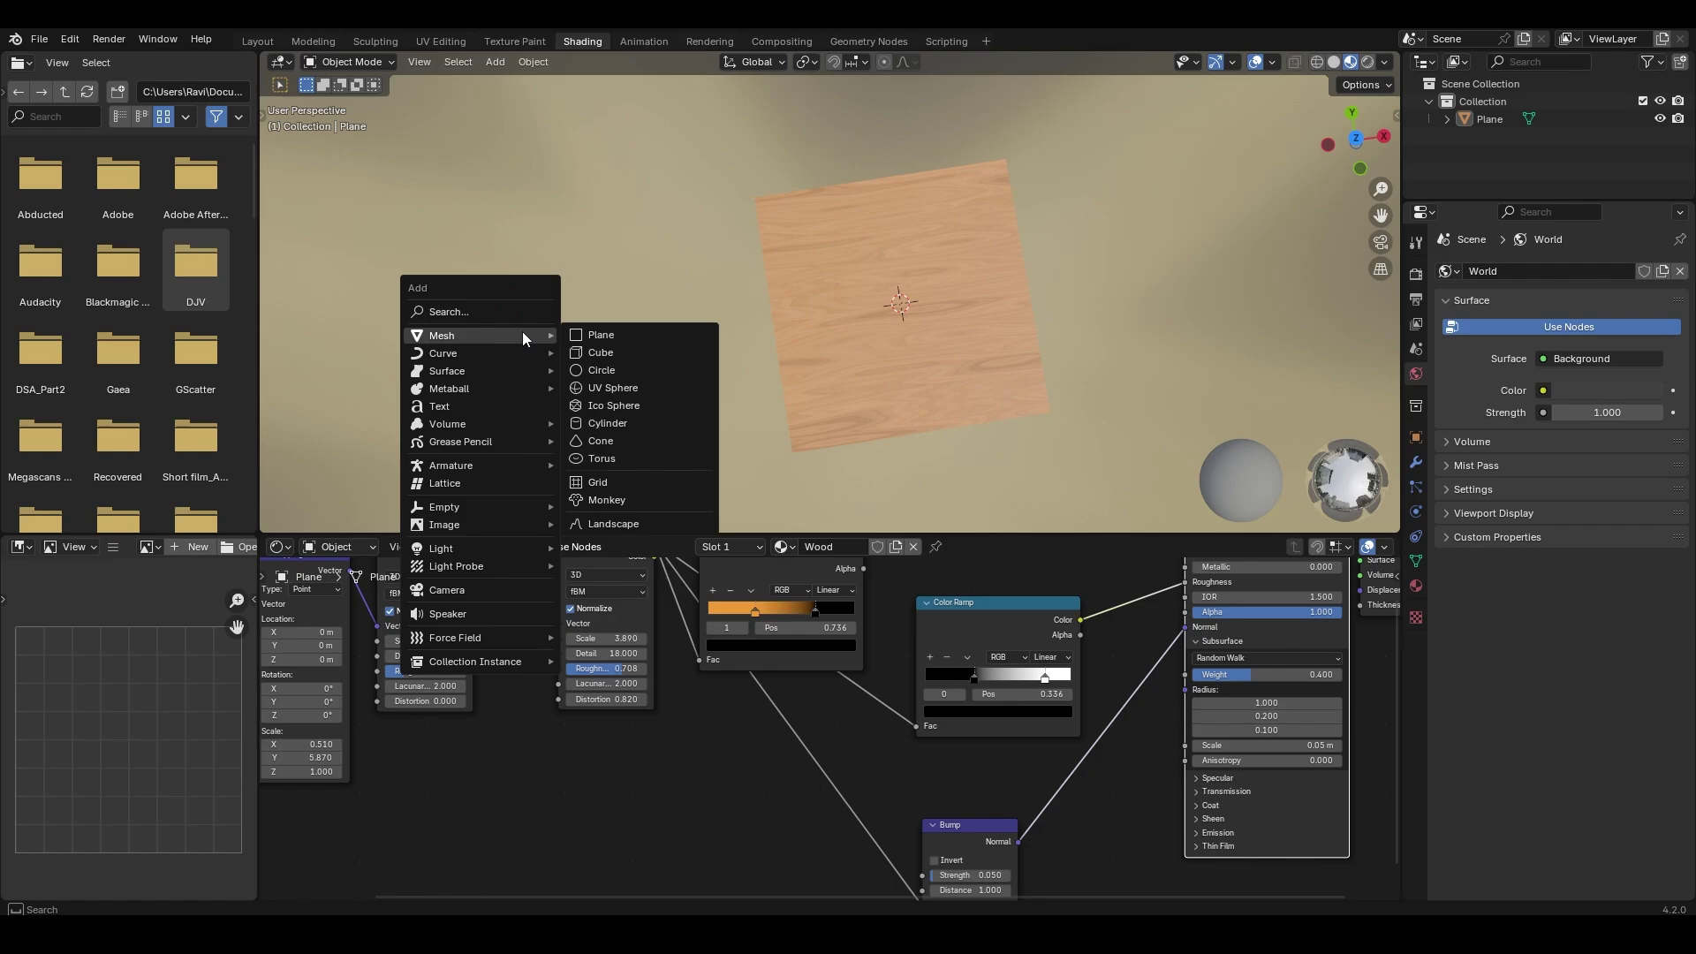
Add a cube and place it to the left of the plane
click(651, 351)
key(g)
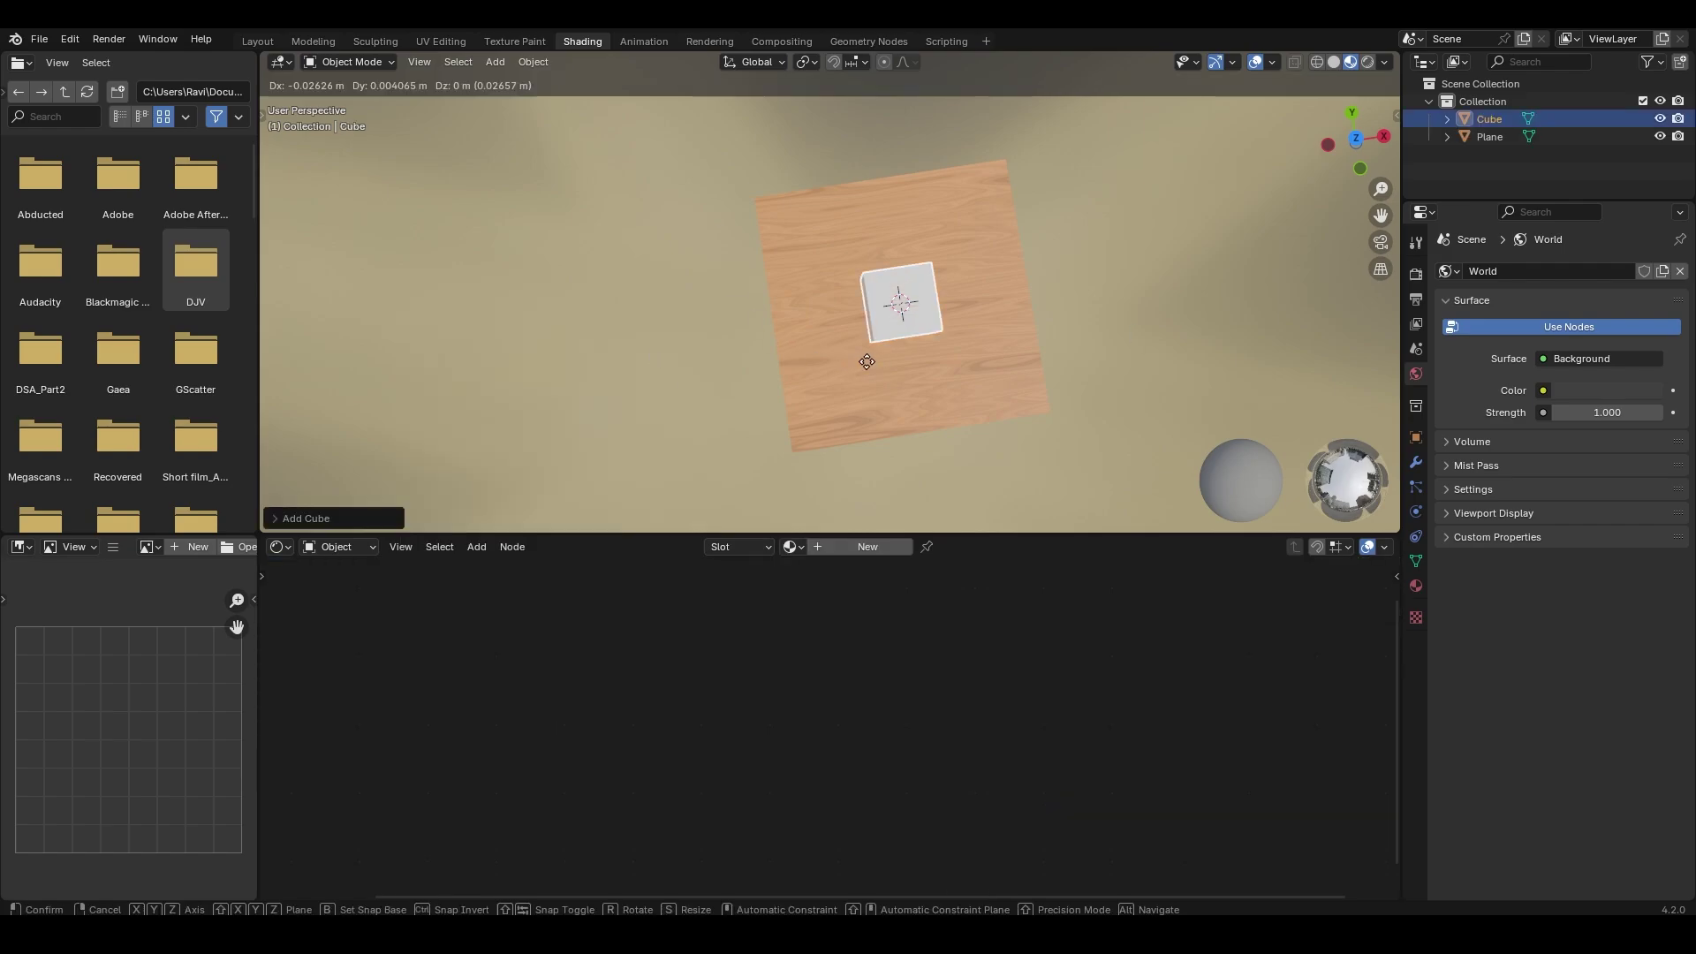
click(605, 386)
Assign the plane's Wood material to the cube and select the cube
click(945, 284)
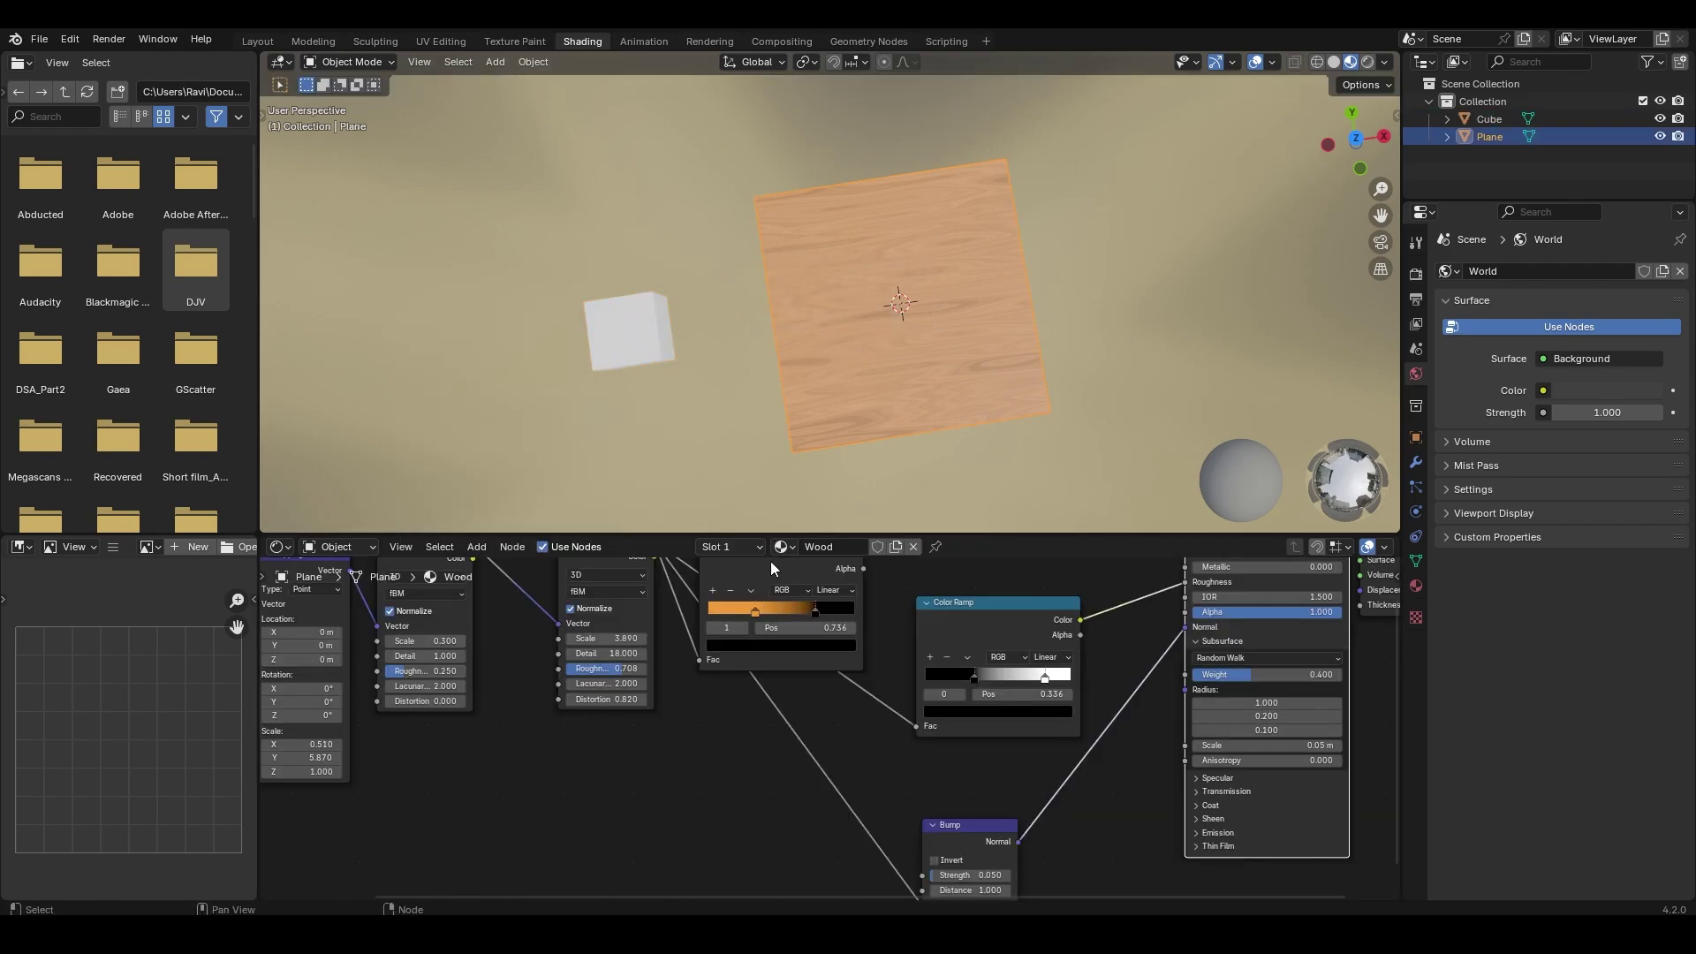
drag(611, 315, 618, 322)
click(658, 357)
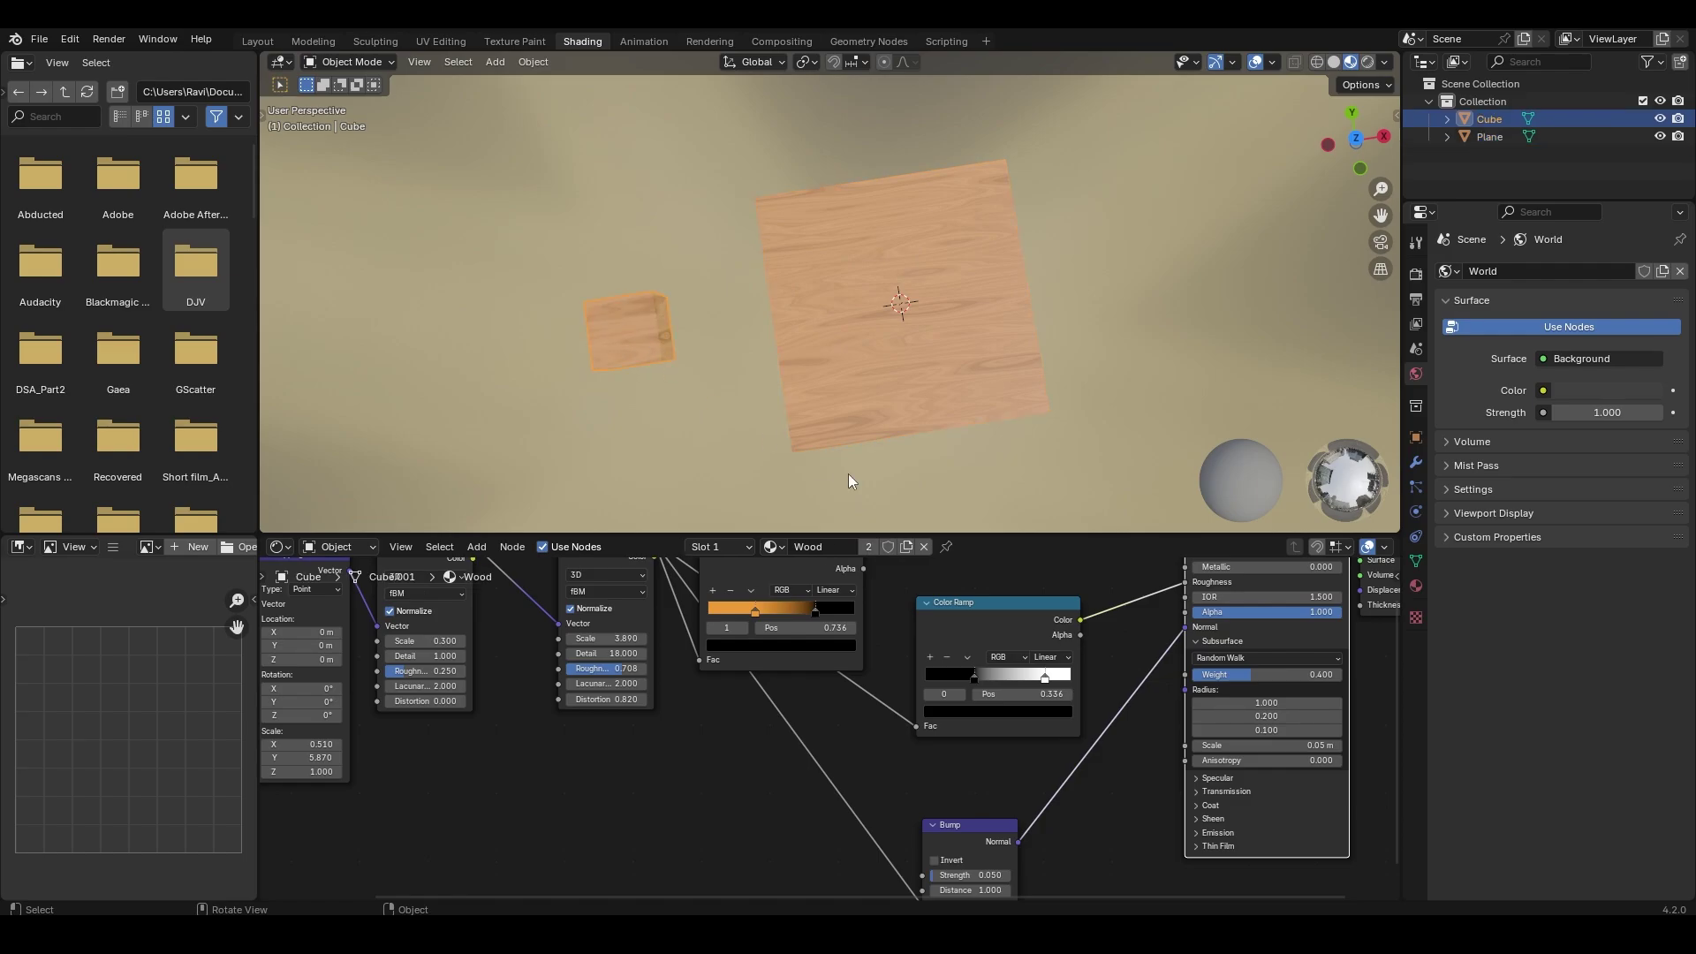
Scale the cube up until it looks nearly as large as the plane
key(s)
click(1334, 172)
mouse_move(820, 320)
middle_down()
mouse_move(797, 299)
mouse_move(817, 297)
middle_up()
shift+middle_drag(817, 297, 960, 334)
ctrl+middle_drag(719, 339, 680, 419)
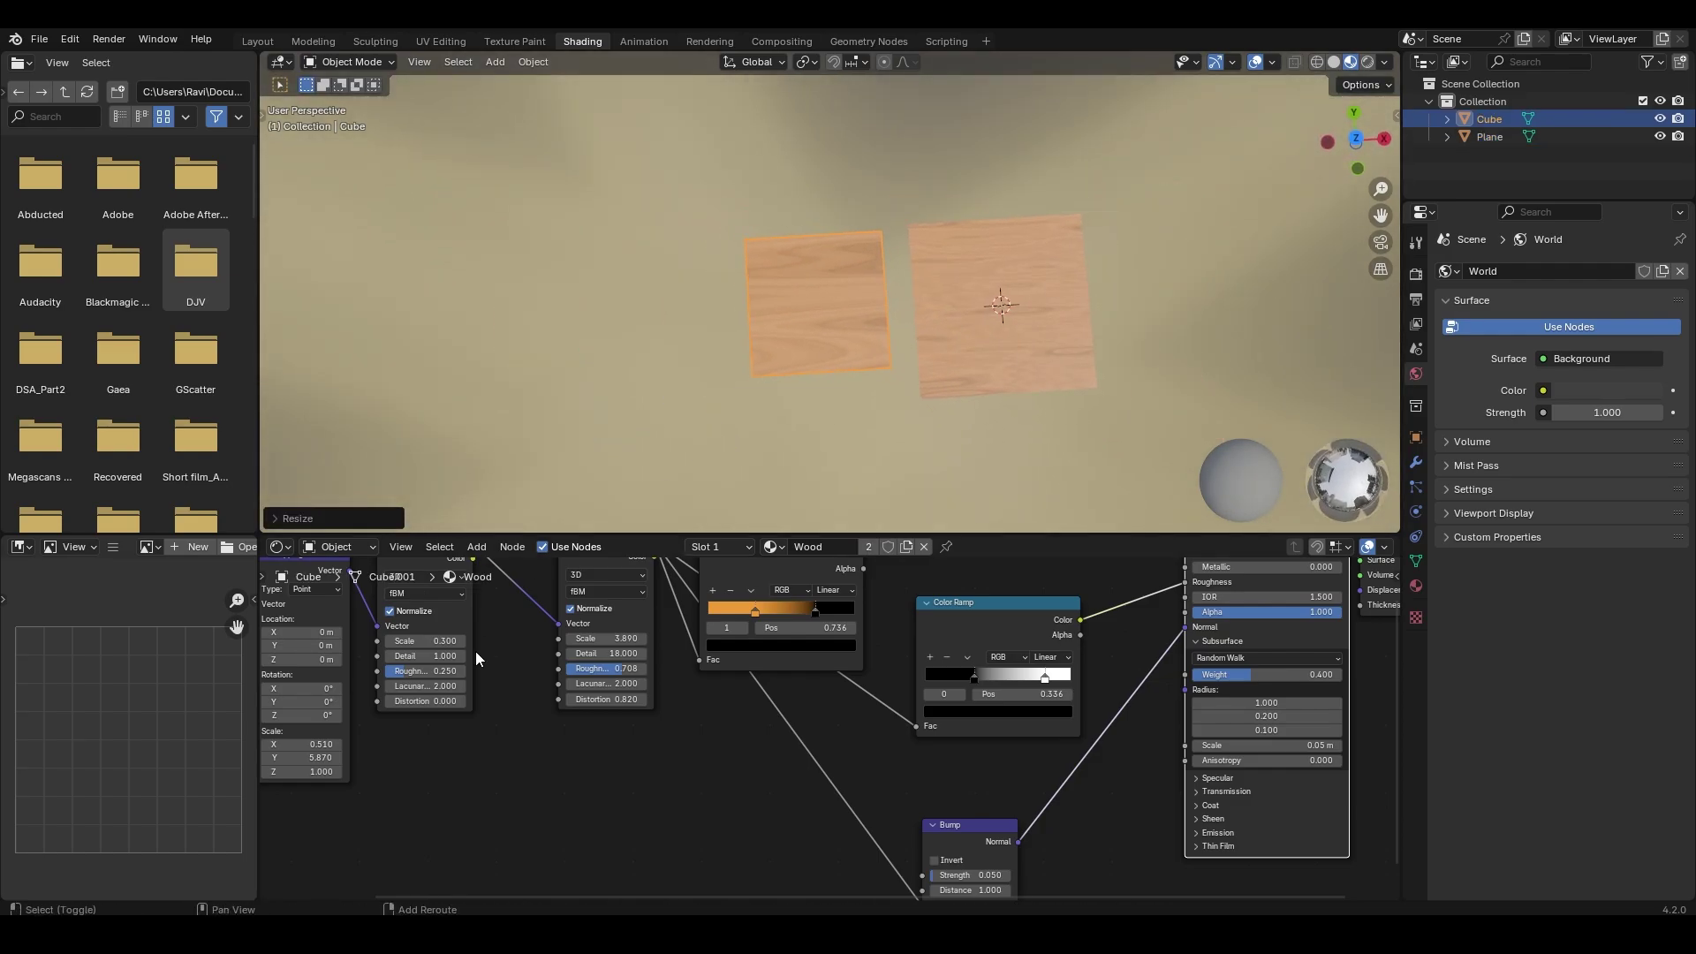
ctrl+middle_drag(549, 695, 556, 730)
middle_drag(493, 792, 663, 835)
ctrl+middle_drag(700, 840, 723, 819)
scroll(491, 599, up, 2)
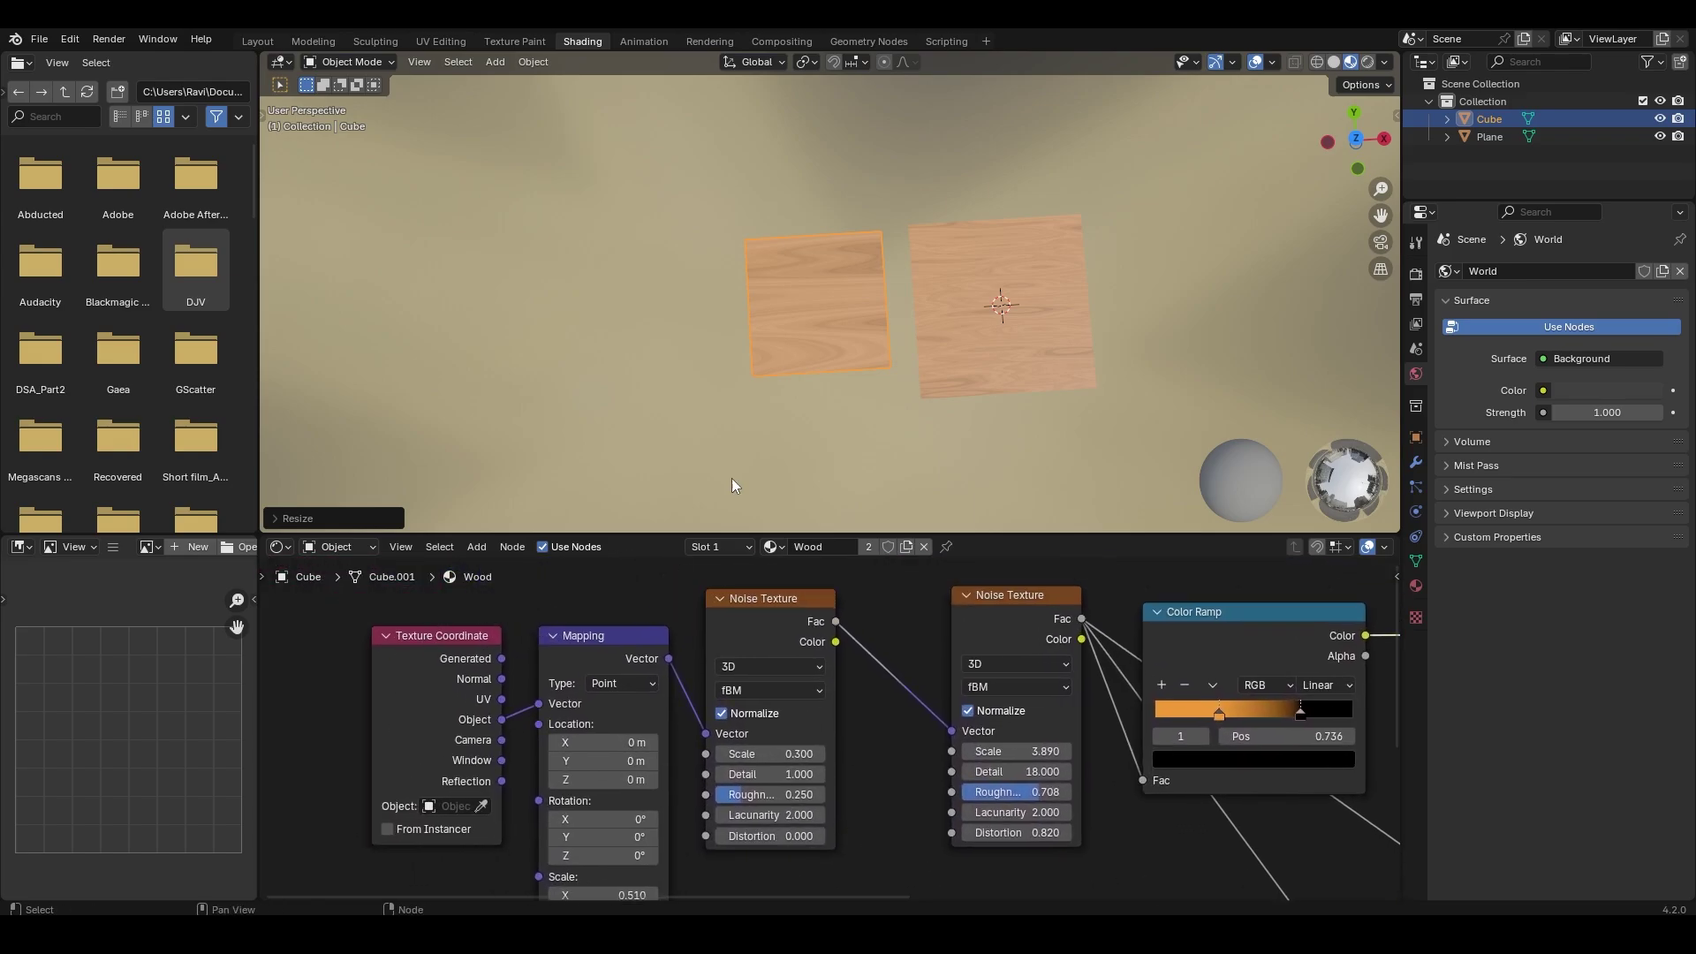
Add a Monkey mesh and scale it up to about 4.4 times its size
key(alt+a)
key(shift+a)
mouse_move(698, 278)
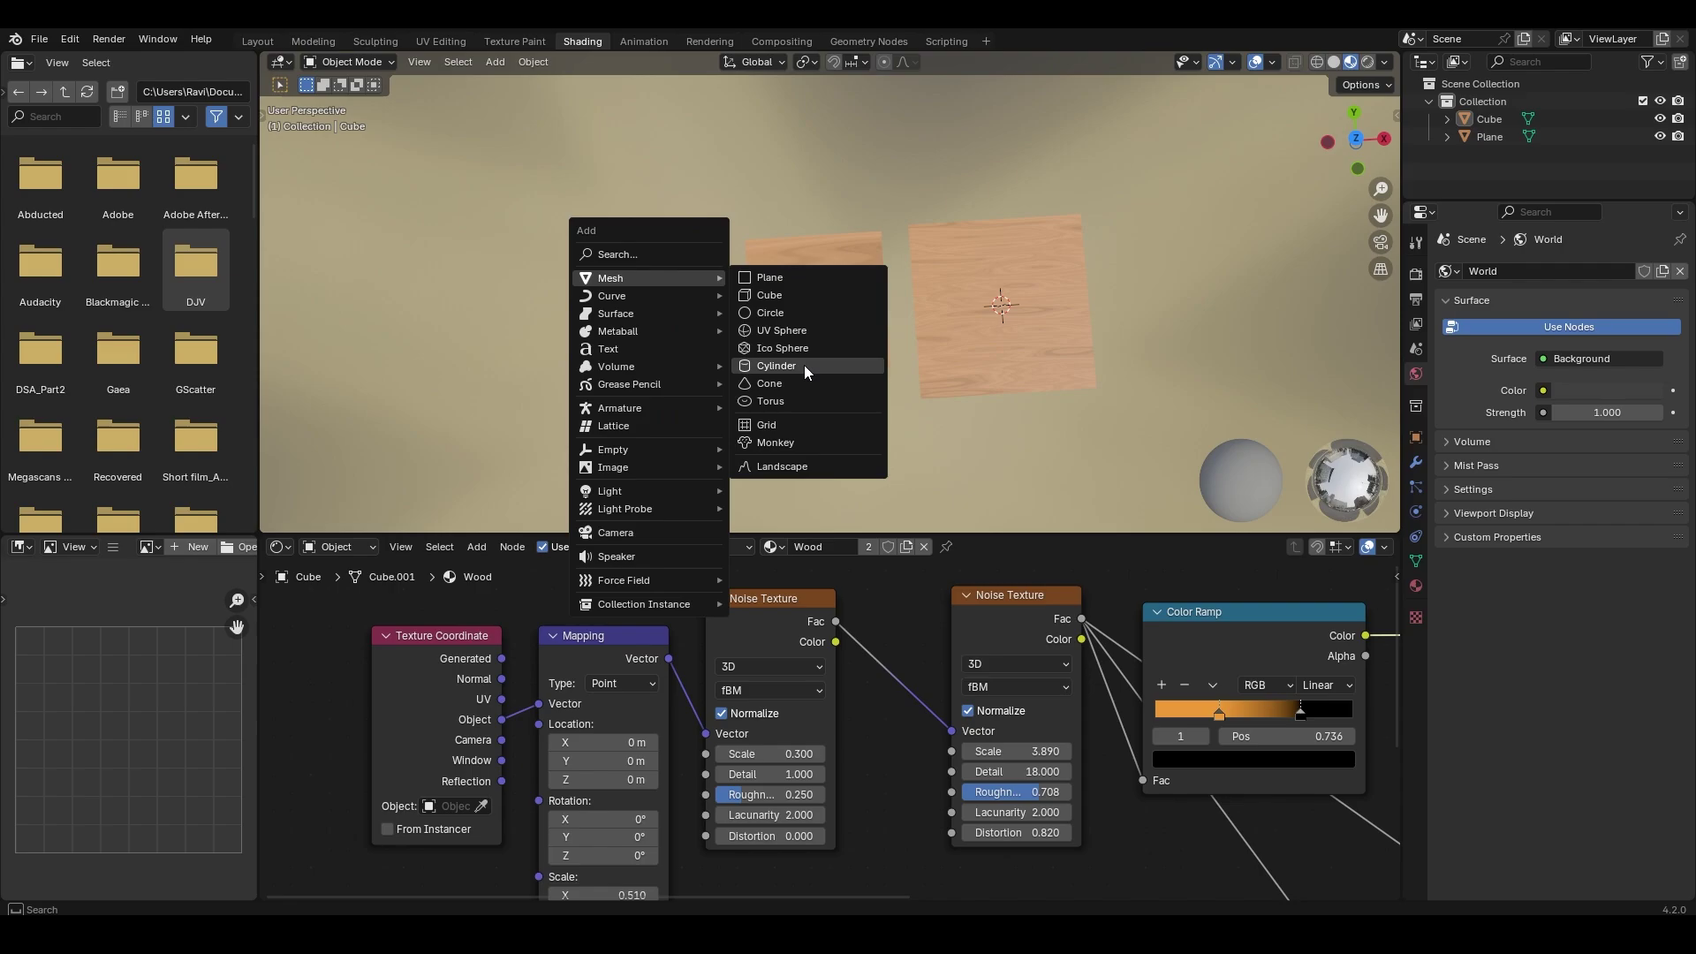
click(807, 447)
key(s)
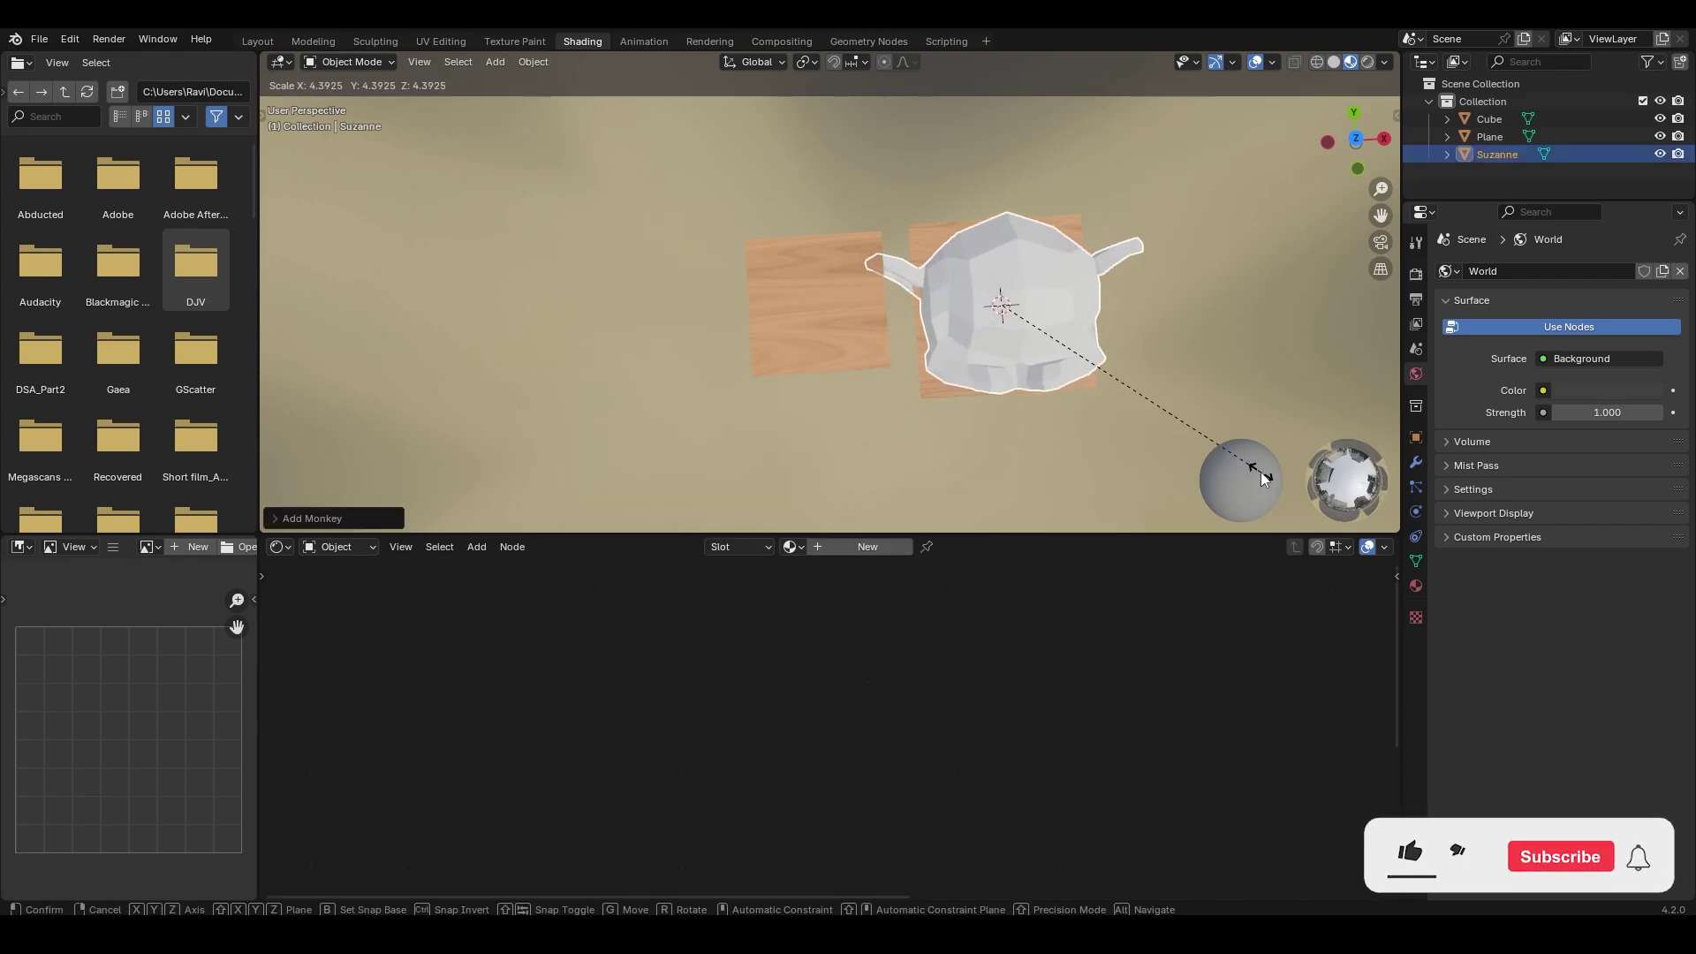
click(1311, 340)
Move the monkey head to the left of the cube and rotate it about the X axis so its face points upward
key(g)
click(822, 375)
key(r)
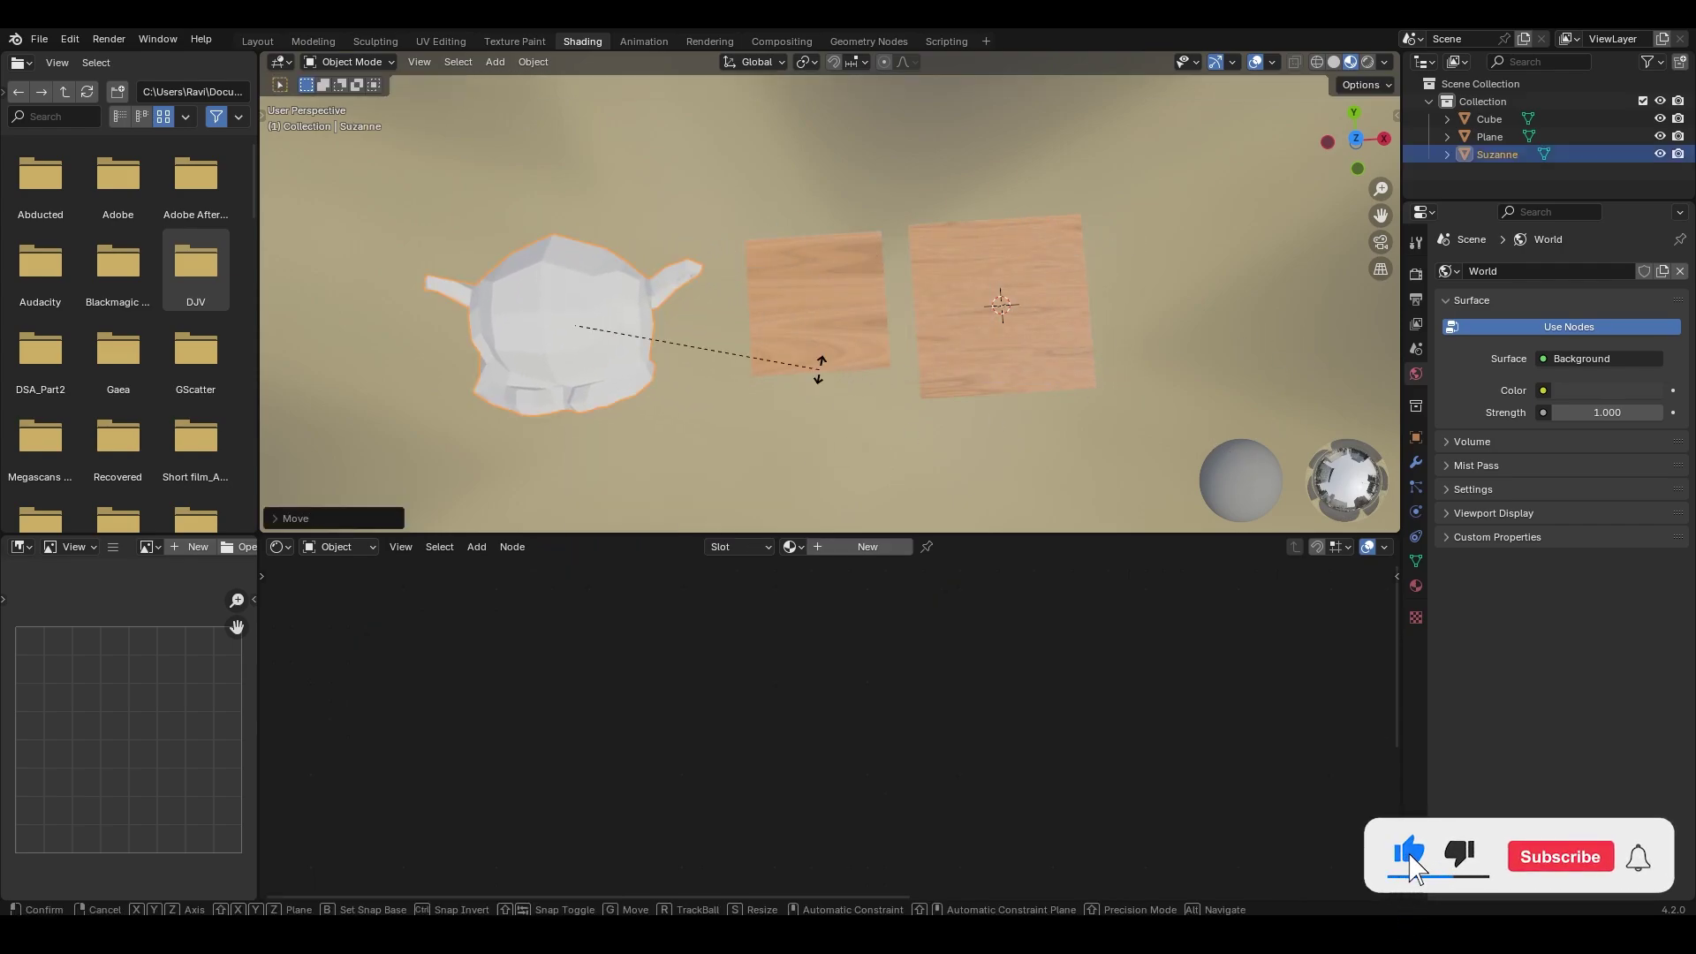
key(x)
click(840, 348)
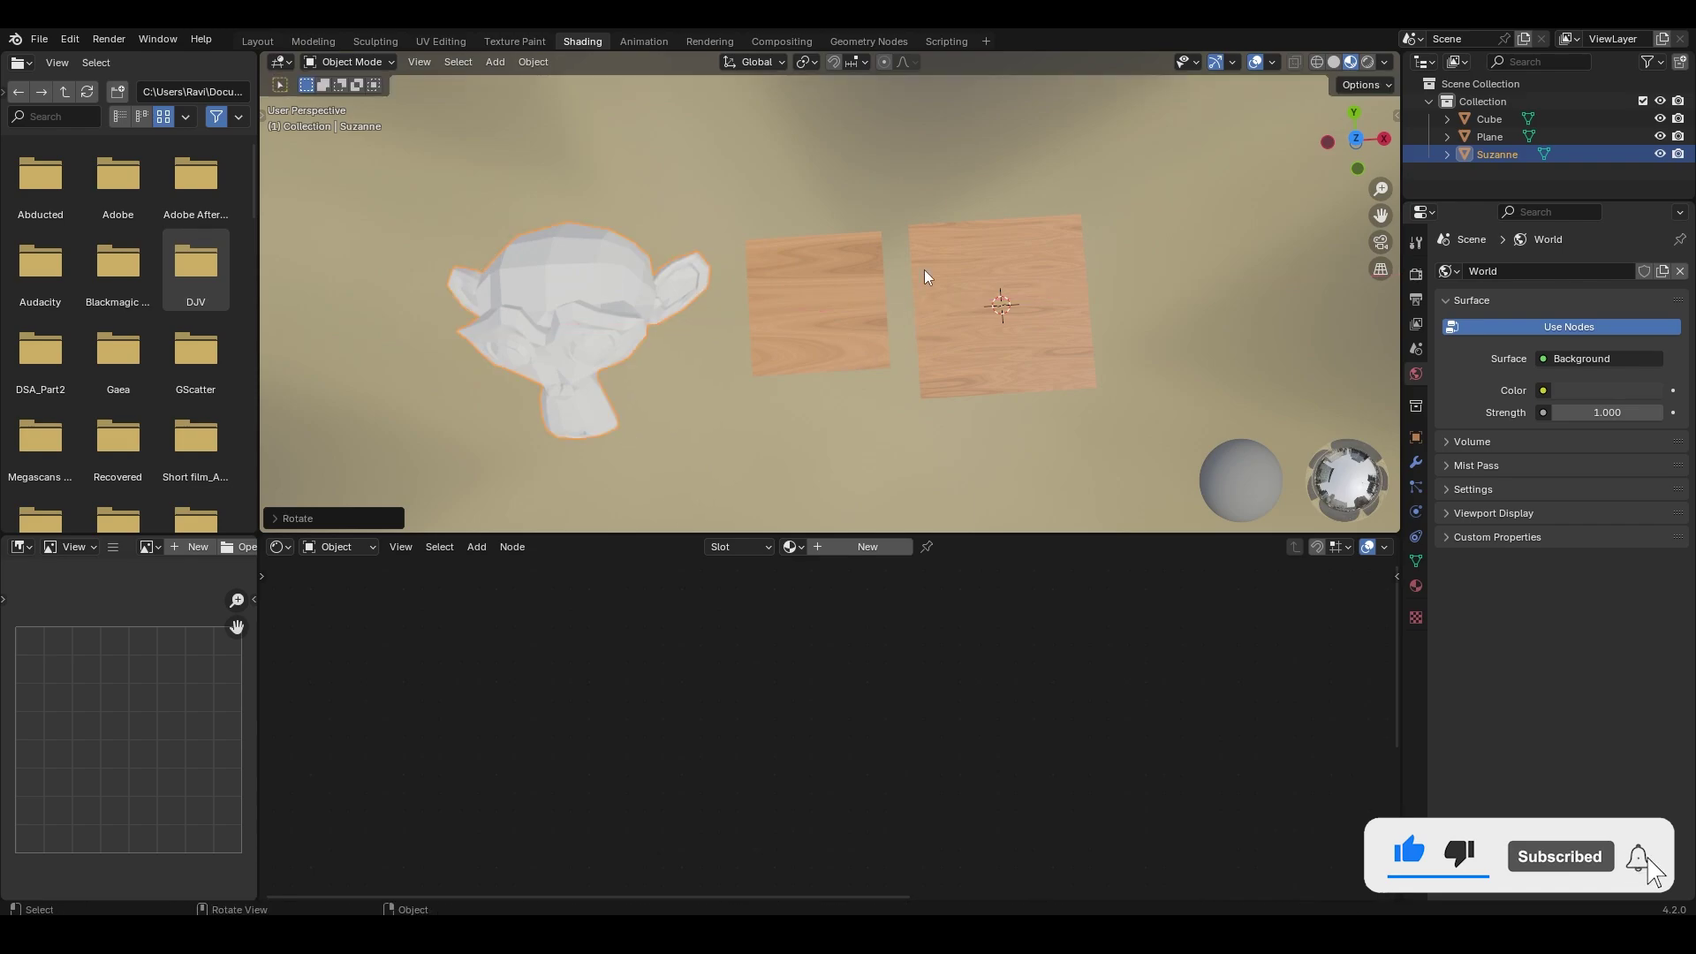
Assign the cube's Wood material to the monkey head and view all three objects from the front
click(834, 292)
drag(768, 547, 594, 283)
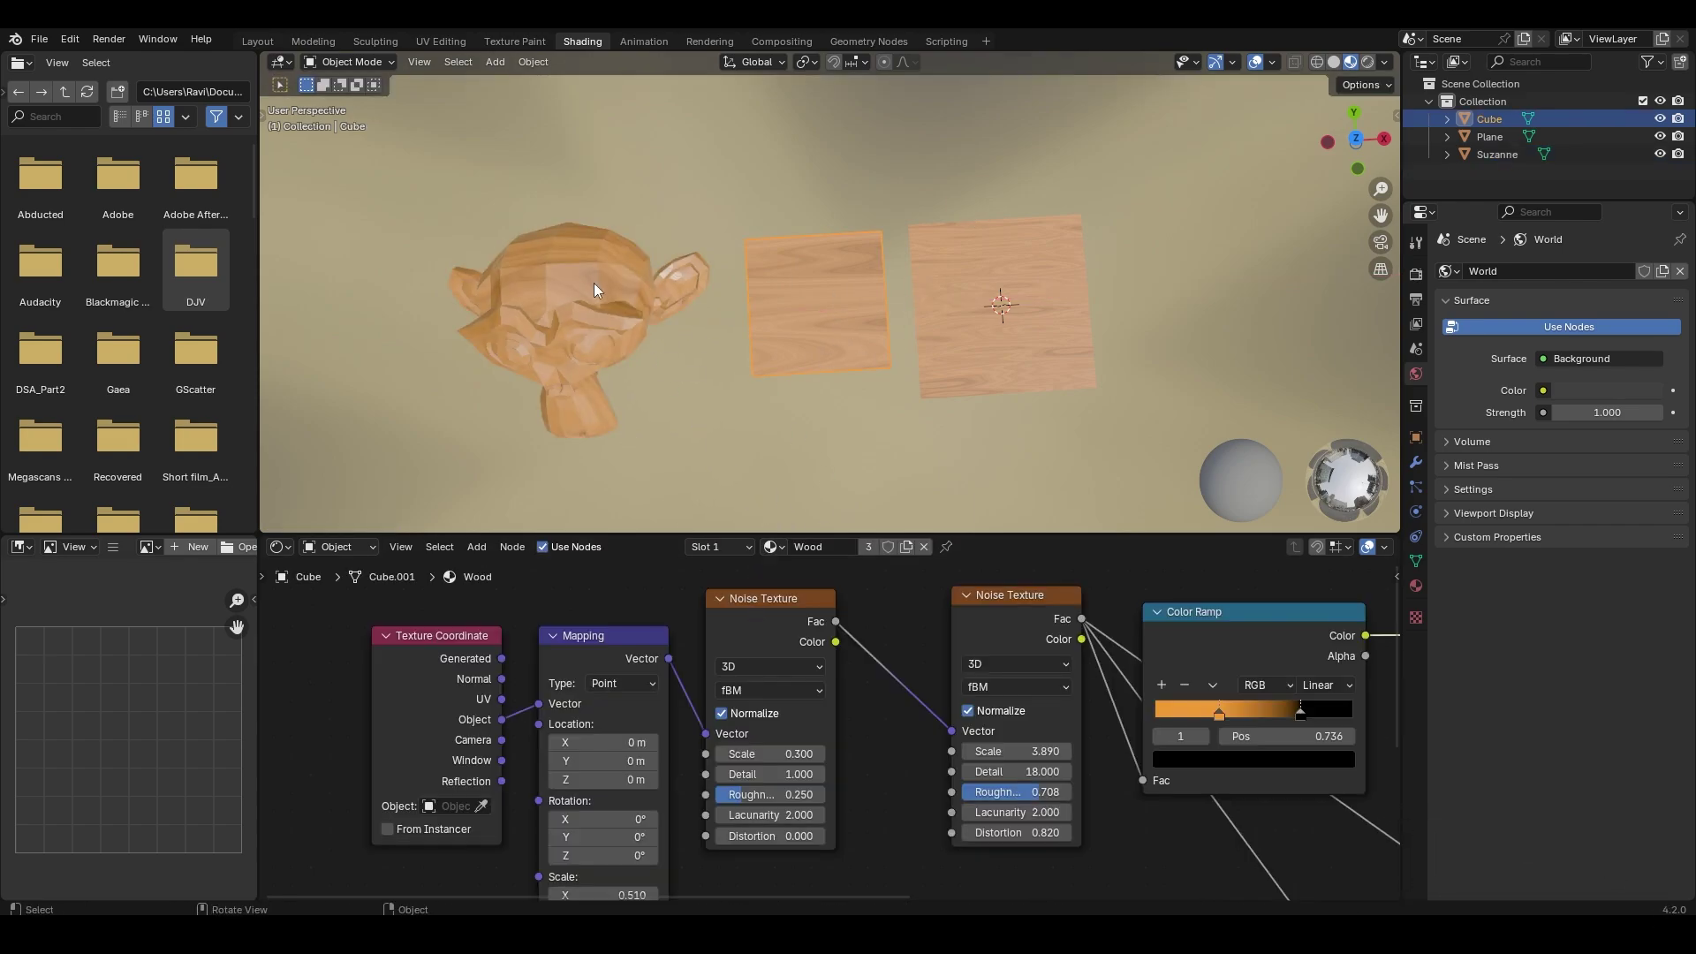
click(662, 212)
shift+middle_drag(661, 287, 735, 394)
scroll(663, 324, up, 3)
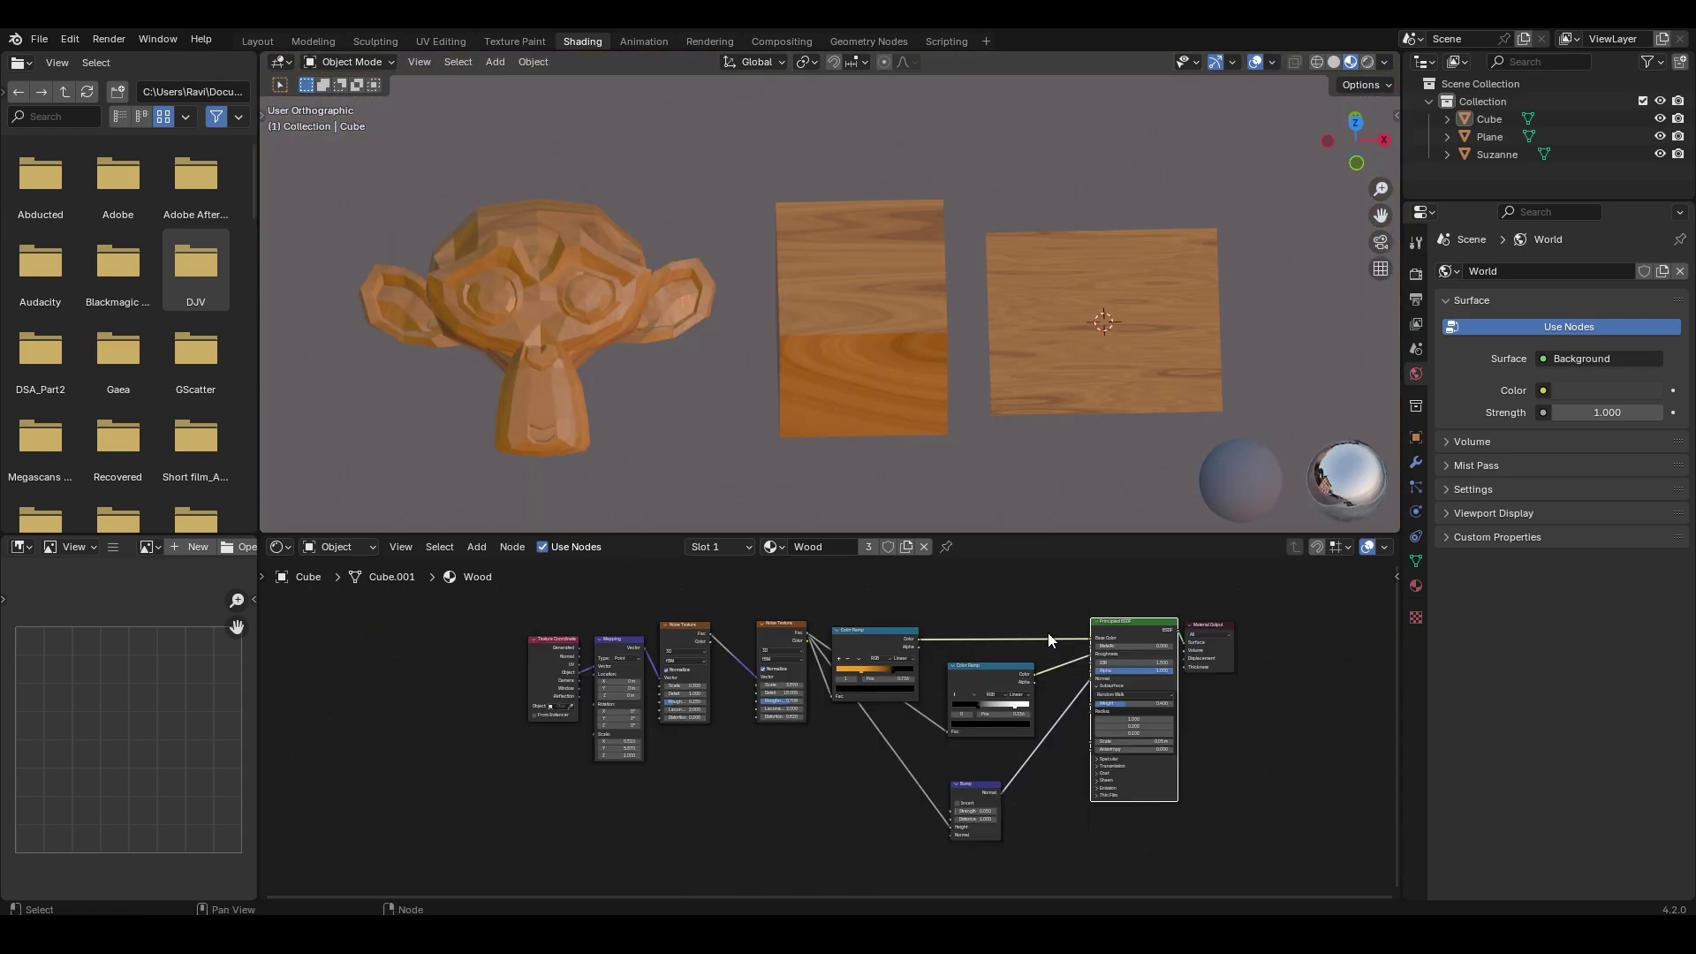
Maximize the node editor and frame the entire Wood node tree for review
key(Home)
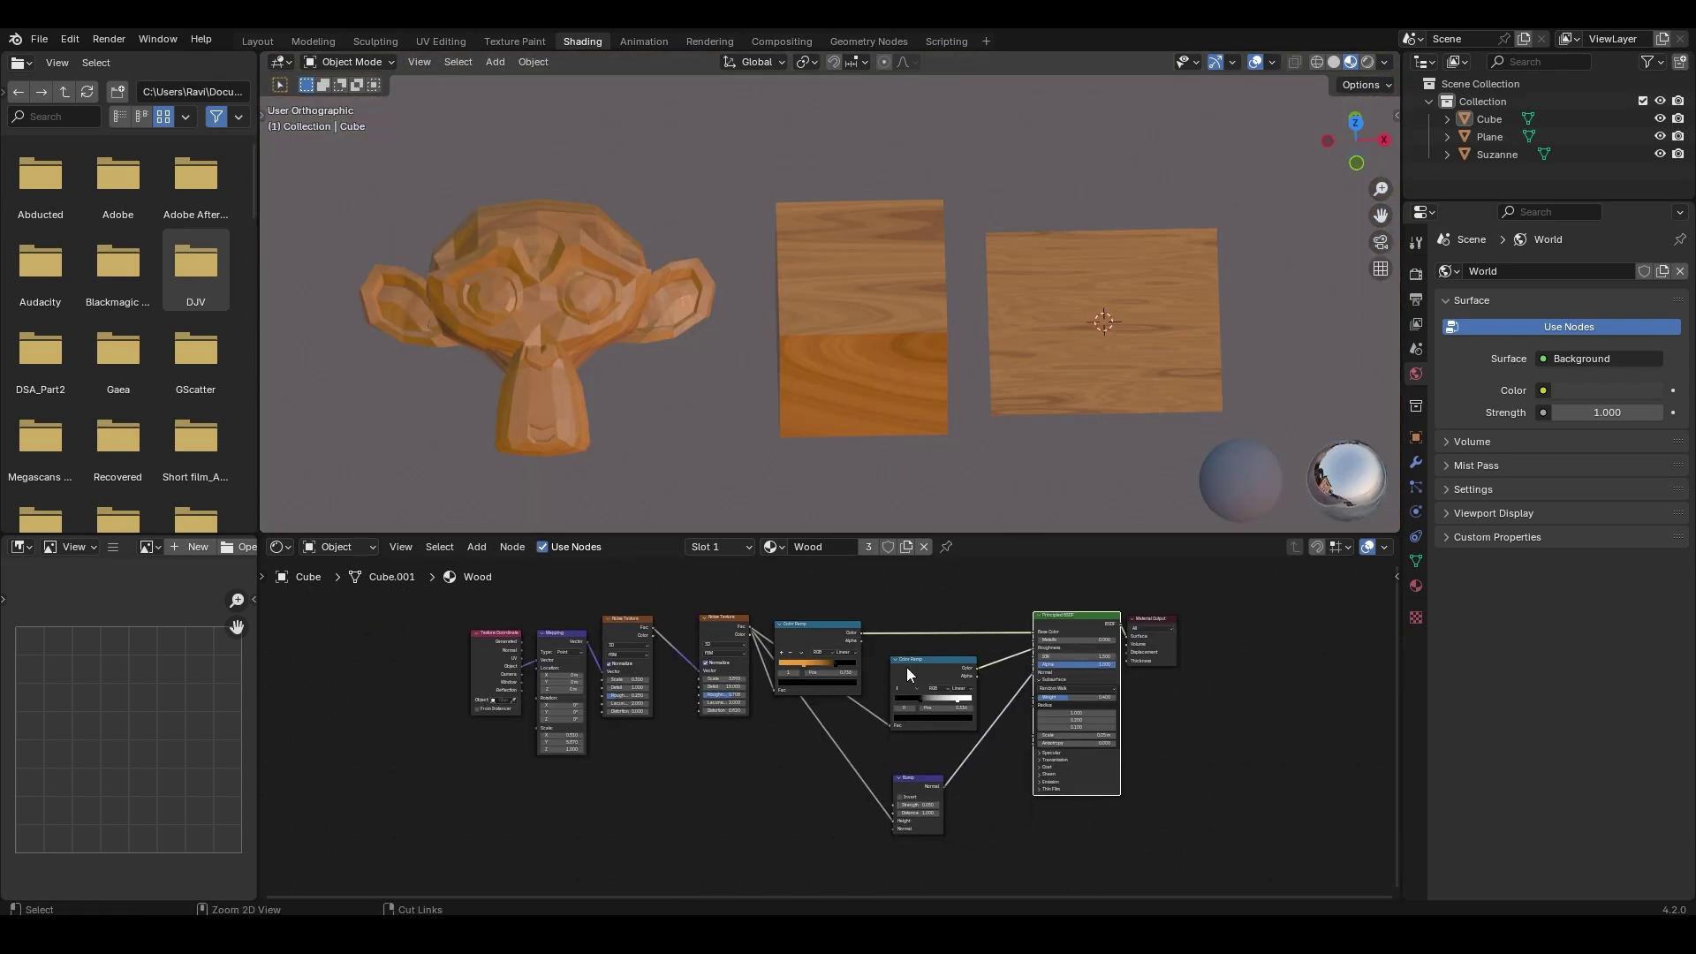
key(ctrl+space)
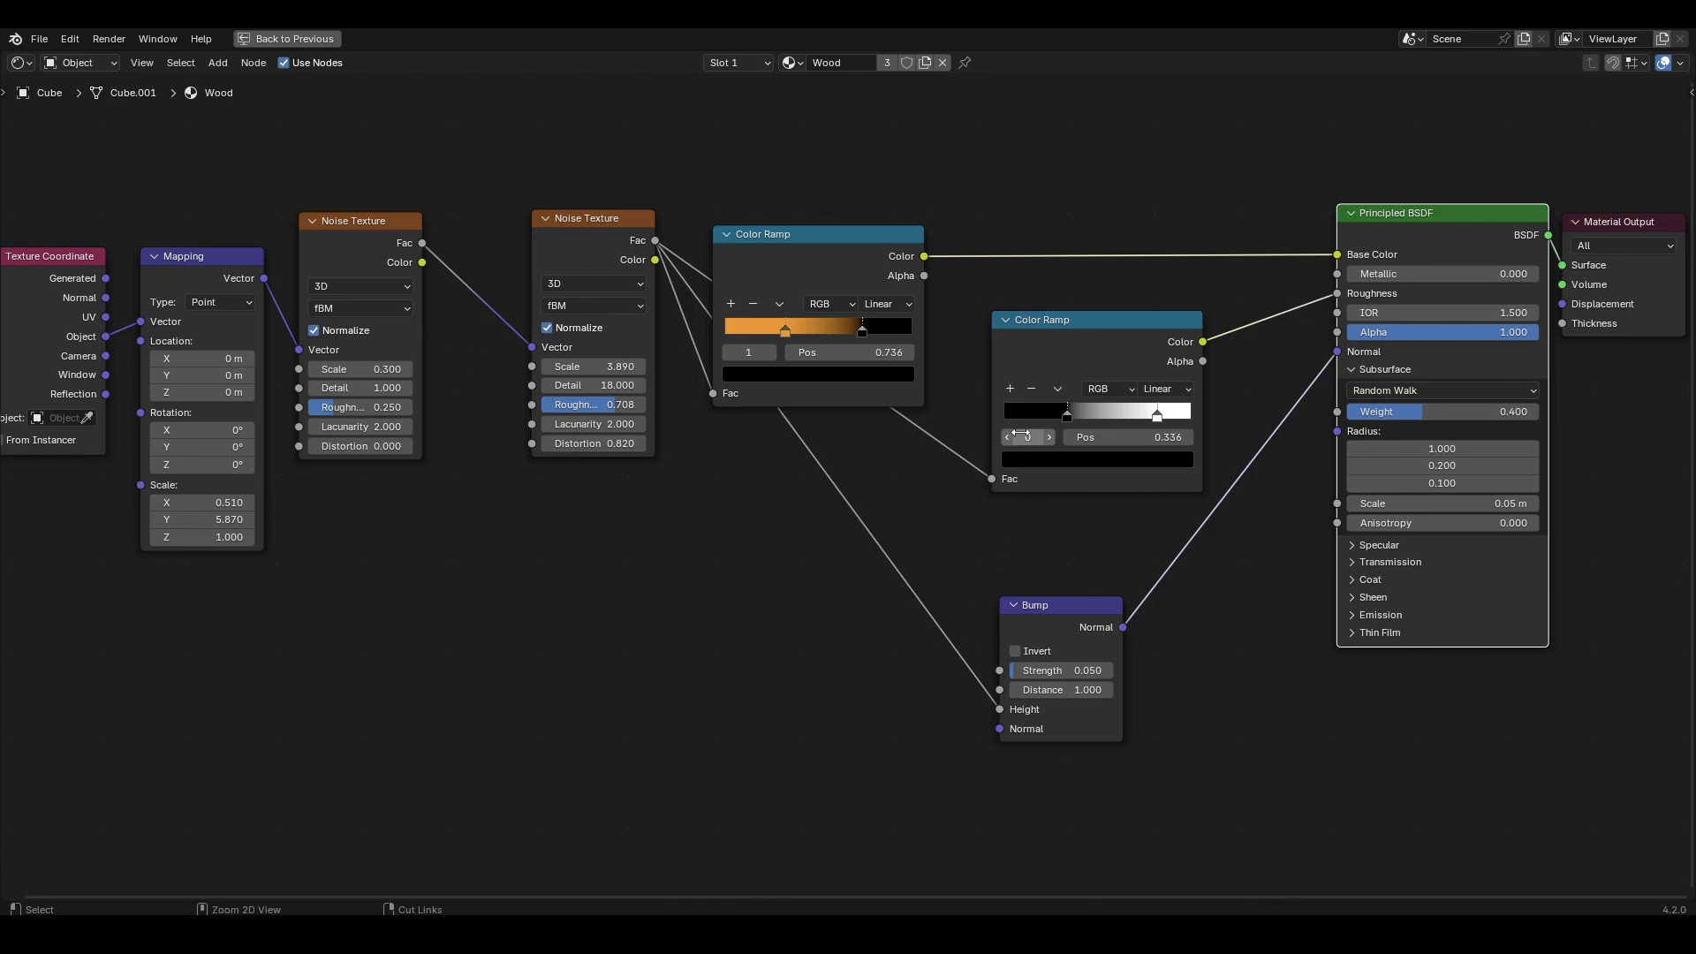
key(Home)
scroll(1023, 527, up, 2)
shift+middle_drag(1008, 500, 1009, 600)
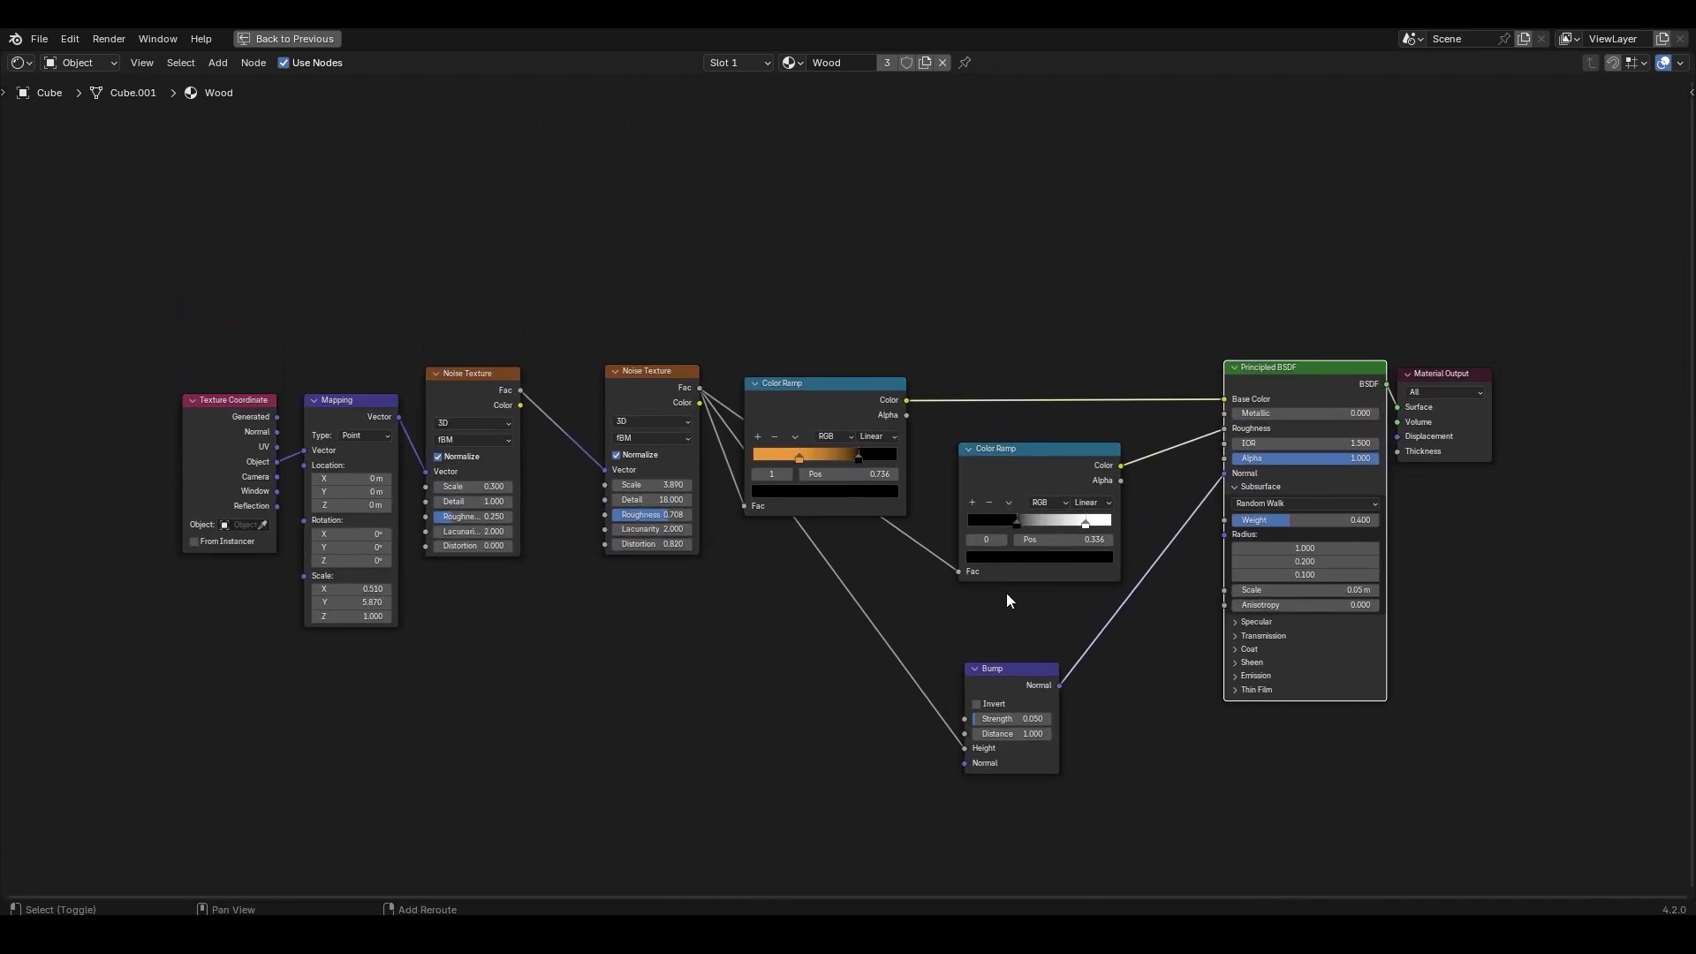